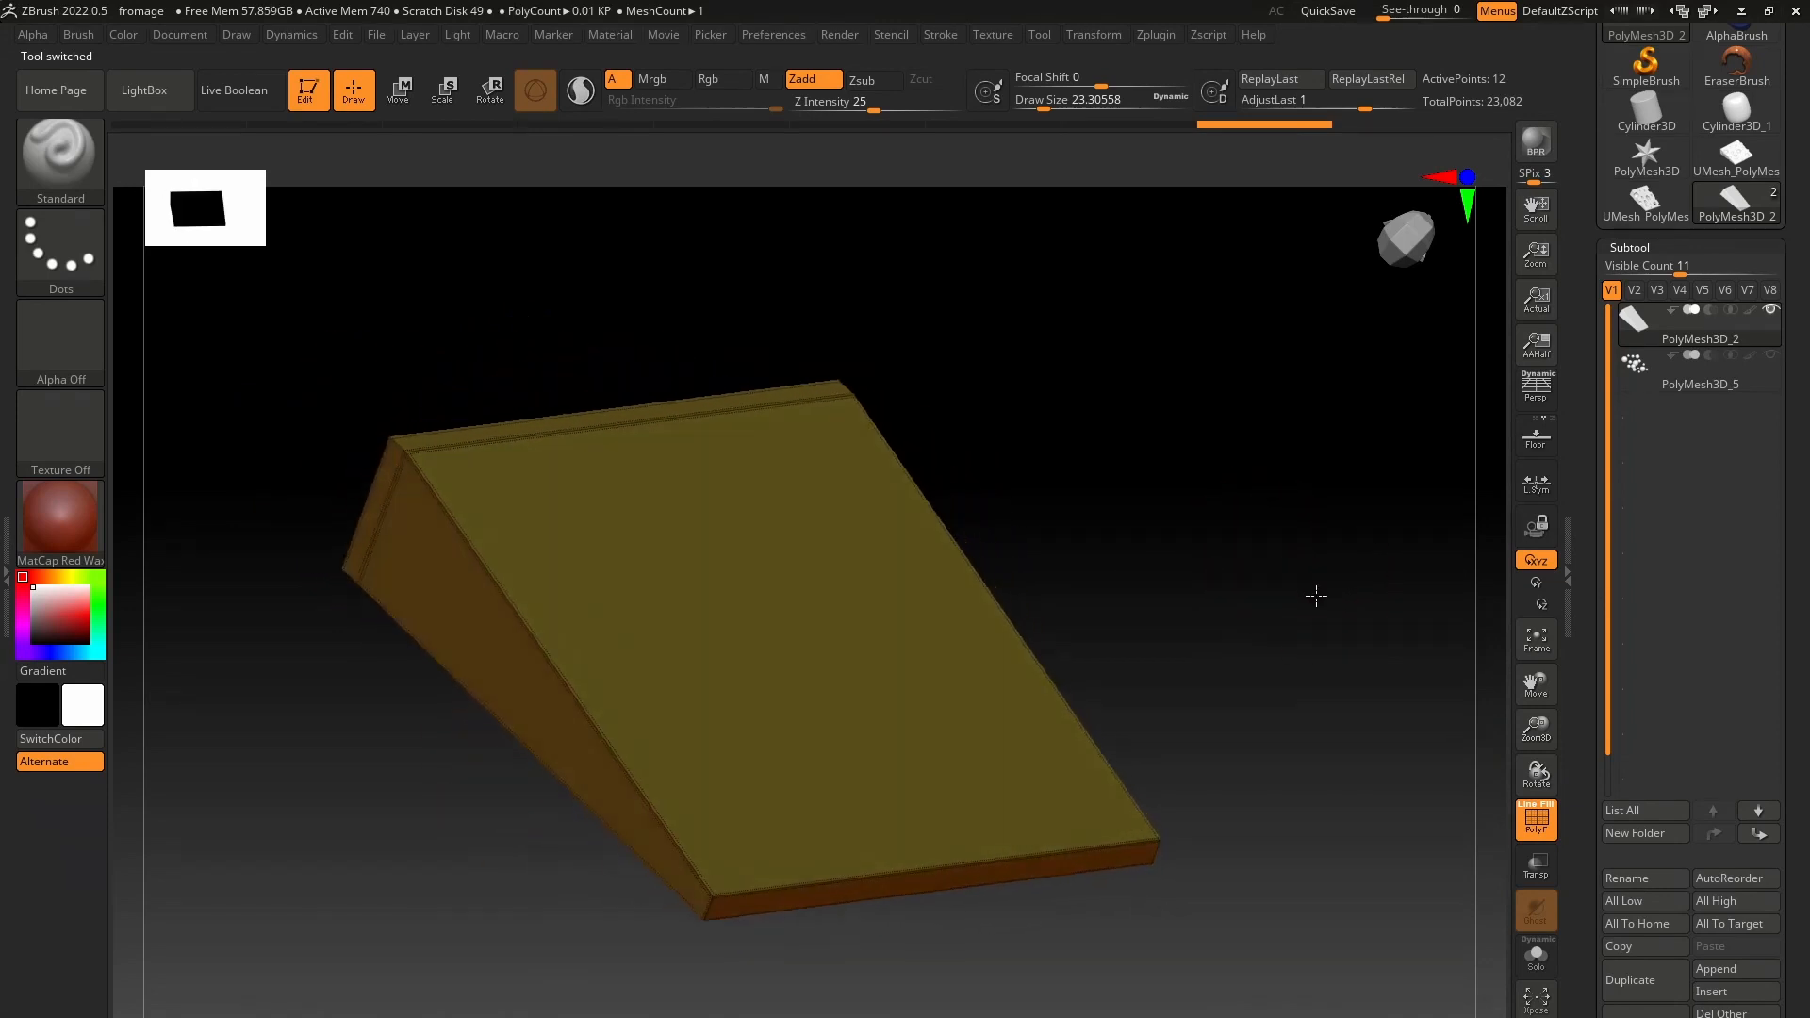
Step: Examine how the spheres of subtool PolyMesh3D_5 are distributed over the cheese wedge
left_click(1640, 370)
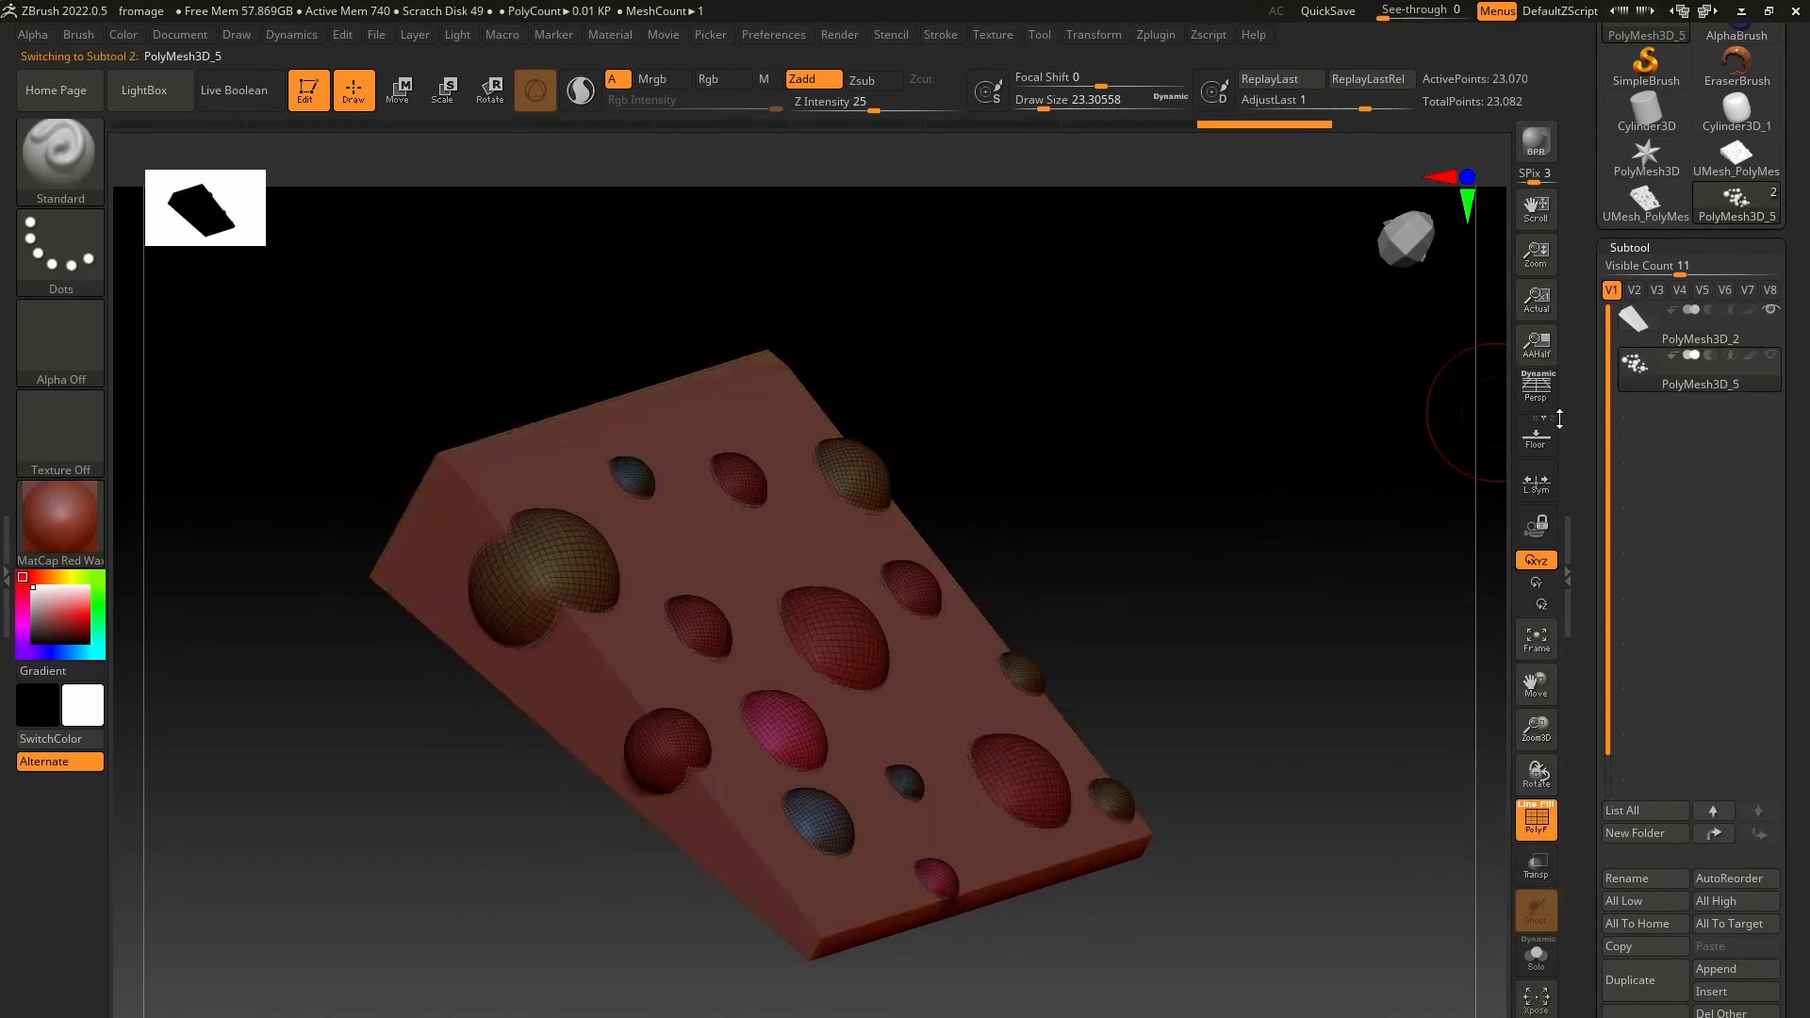
left_click_drag(1240, 570, 1096, 598)
left_click_drag(1205, 562, 1159, 440)
left_click_drag(1221, 540, 1247, 514)
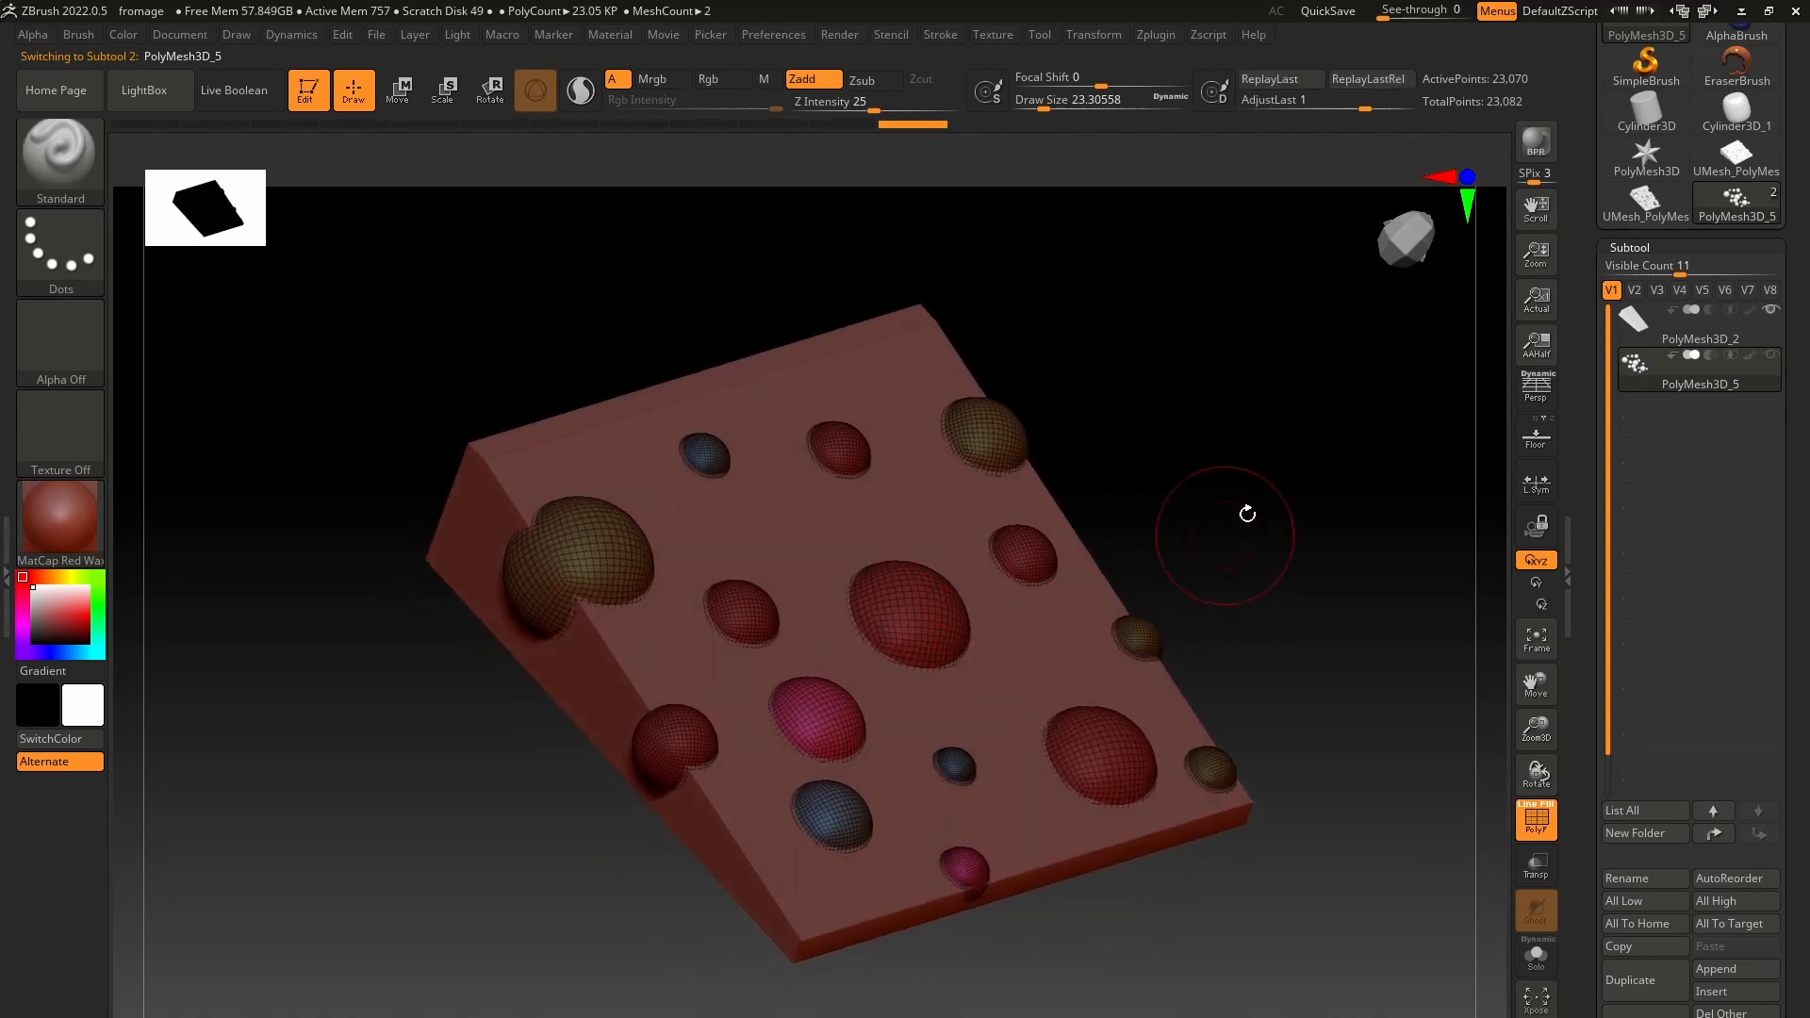
Step: Make the wedge subtool PolyMesh3D_2 active and choose the IMM Primitives brush with the Insert Sphere mesh
left_click(1617, 321)
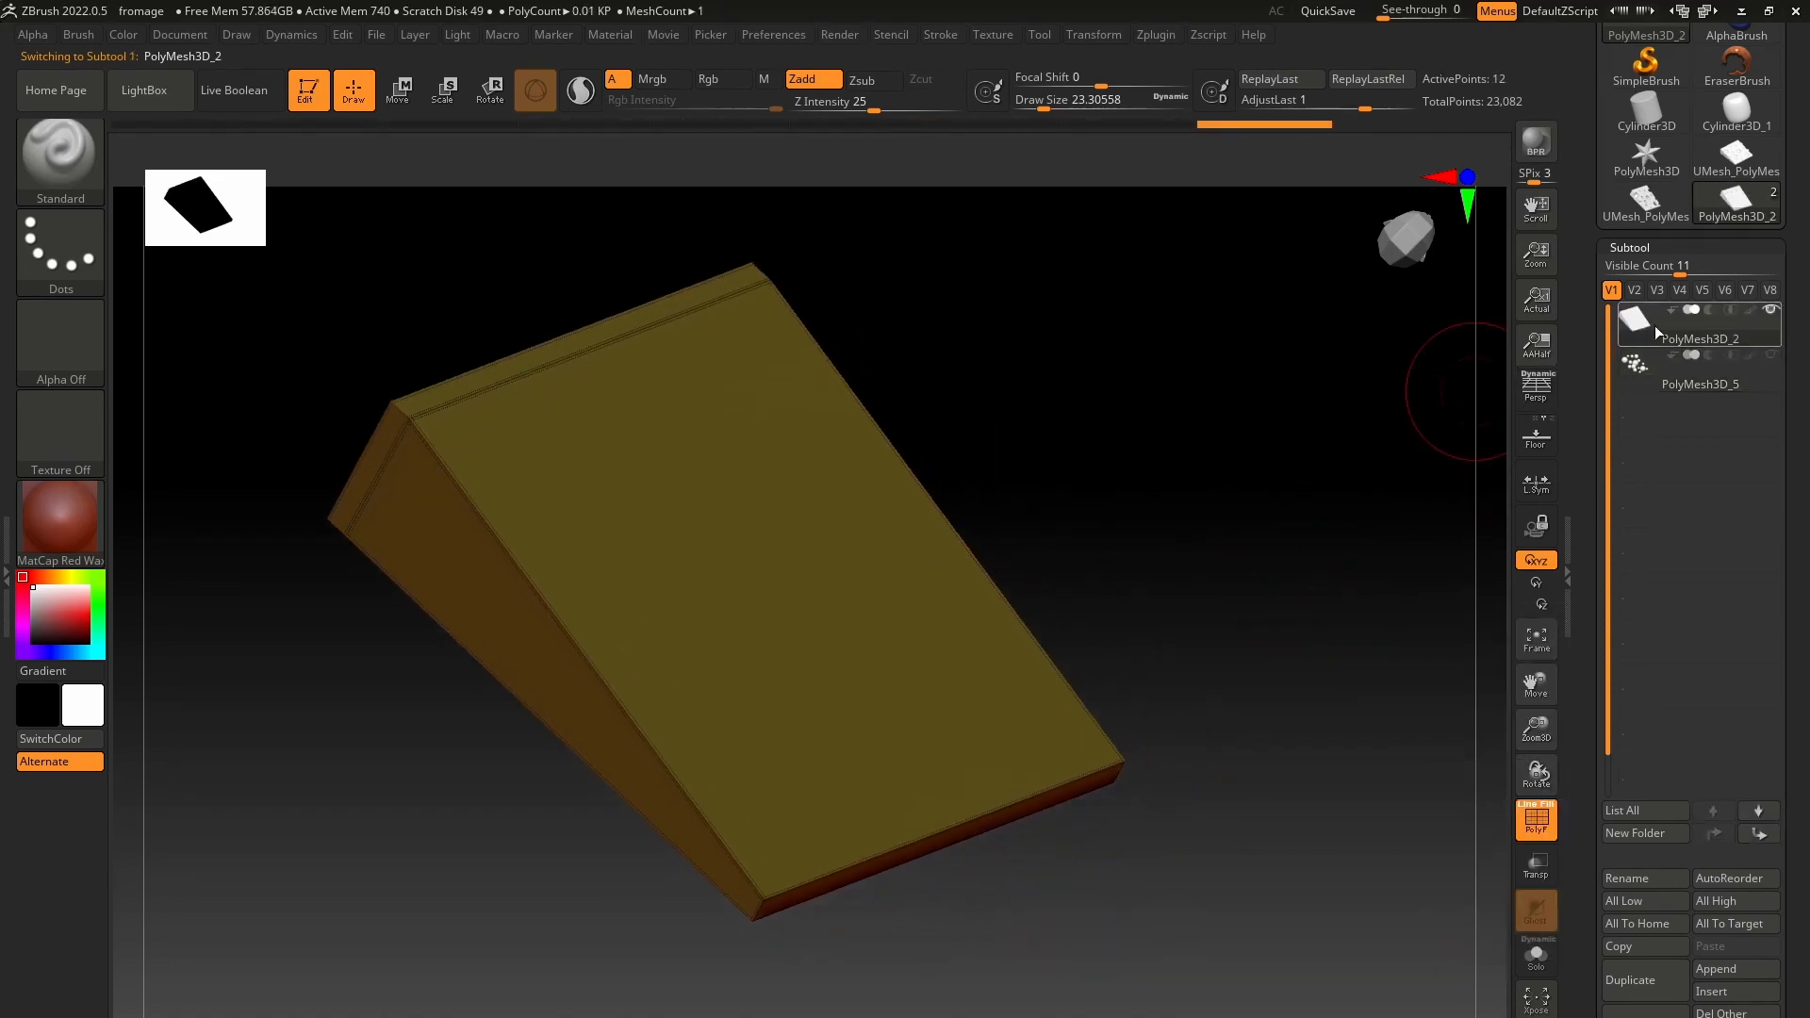
left_click(81, 154)
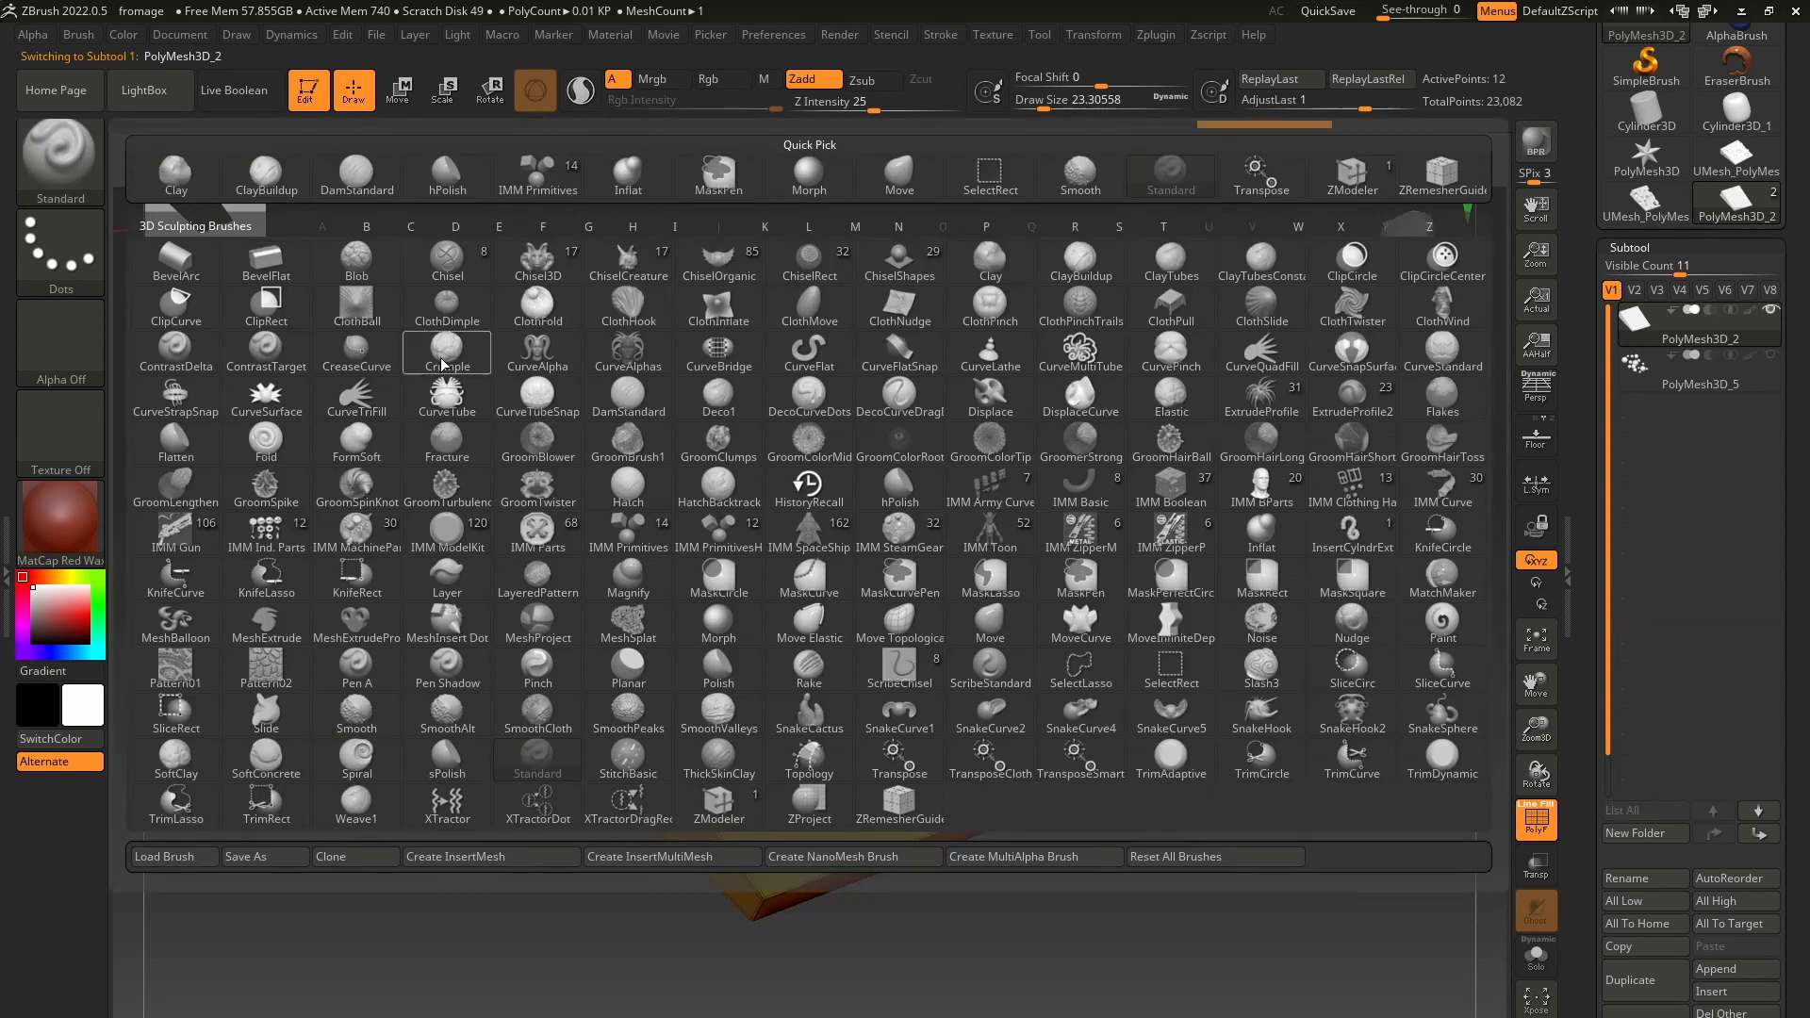
key("i")
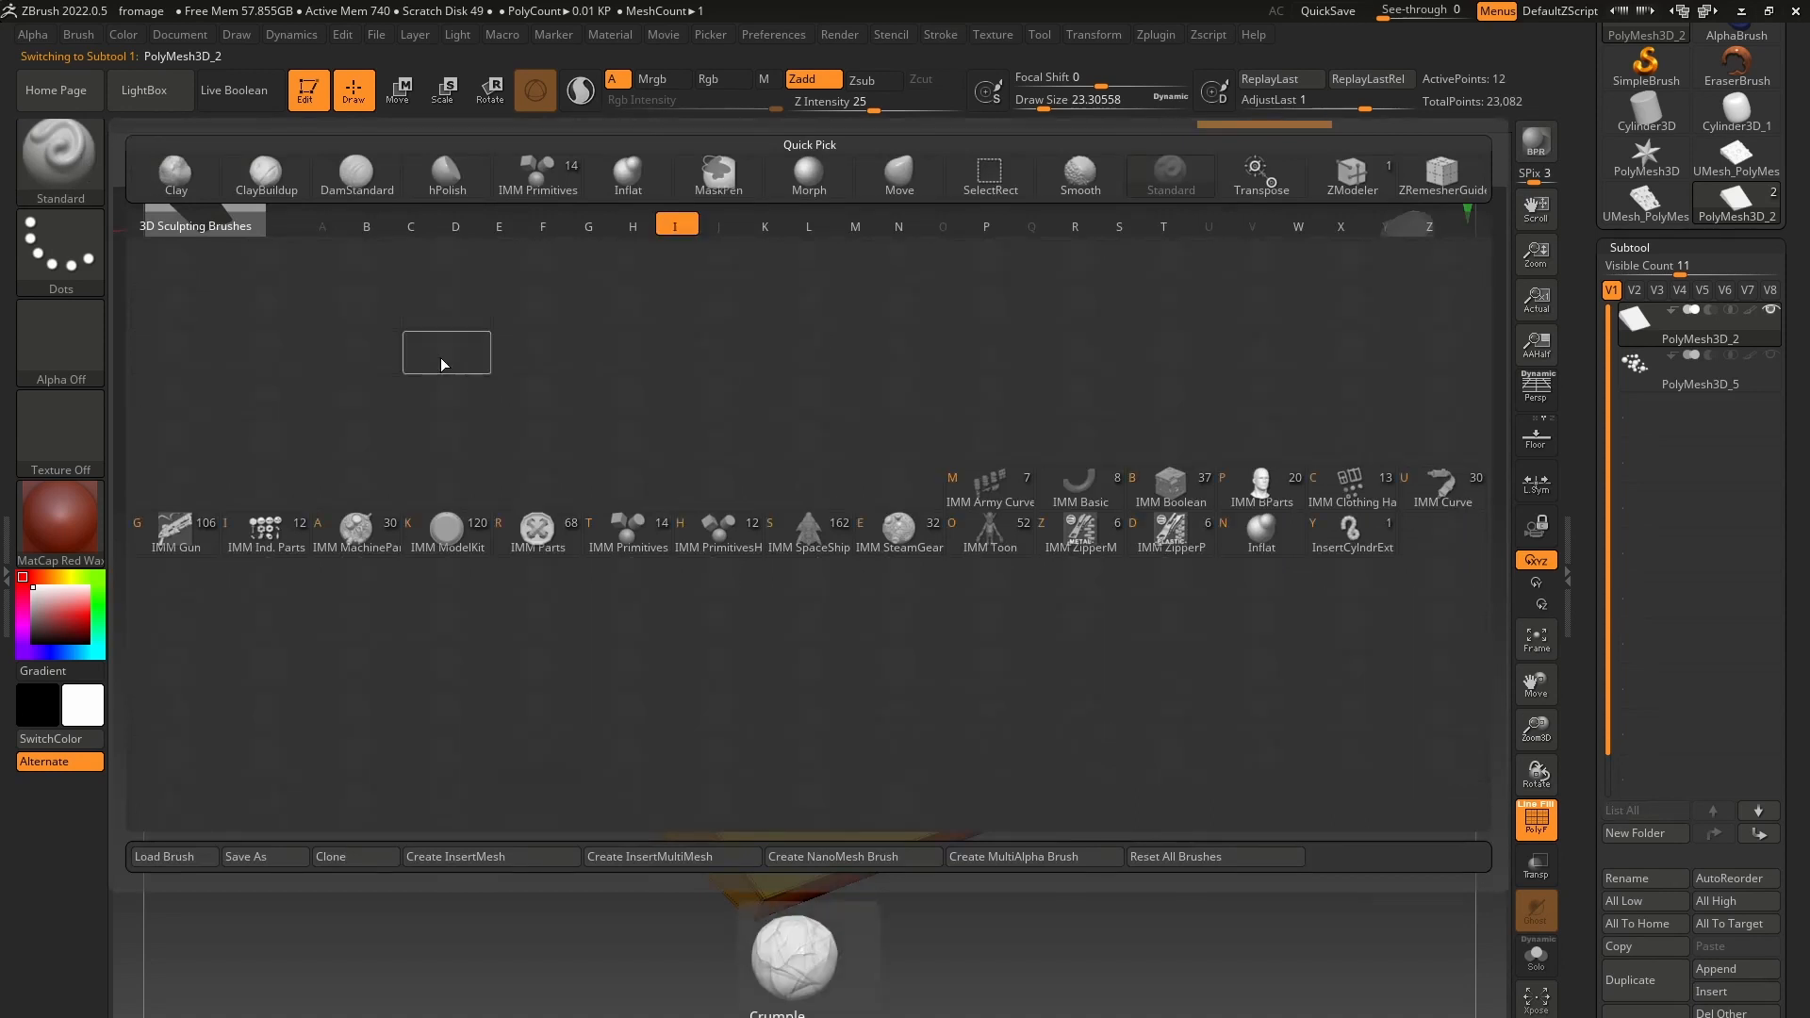
left_click(622, 529)
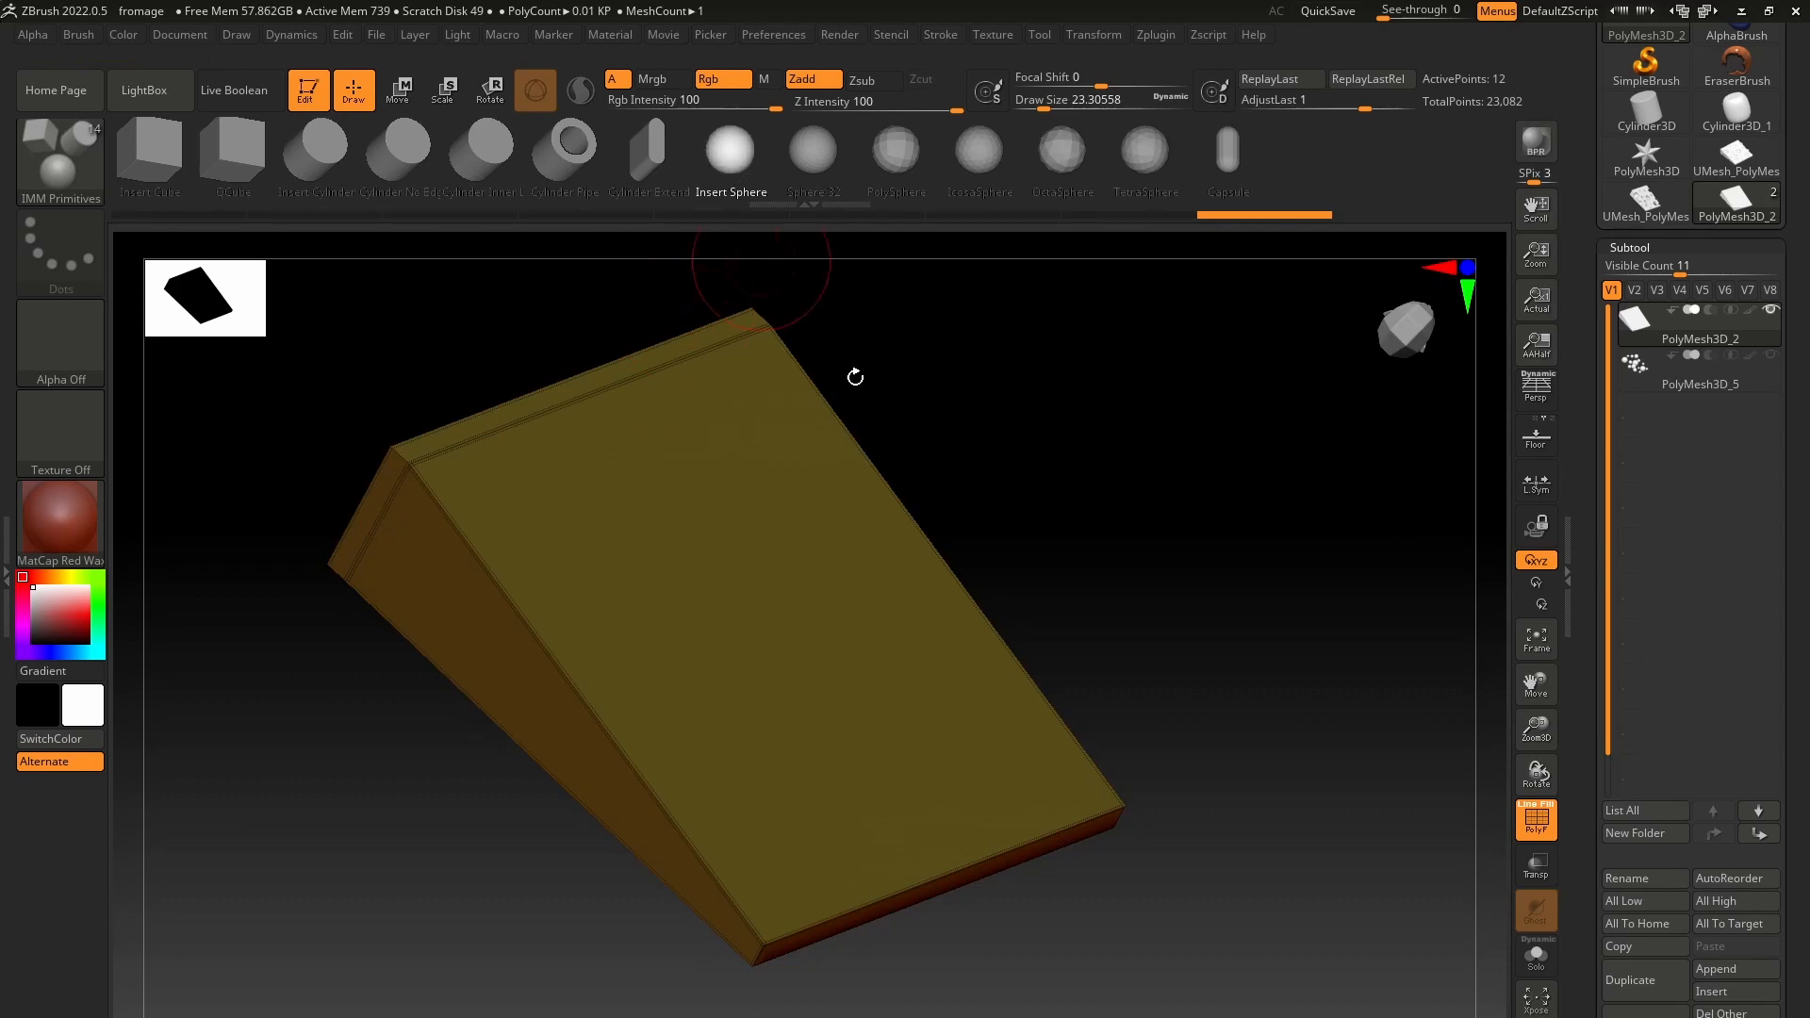
Step: Insert a sphere on the wedge's sloped face and move it along Z until it is partly sunk into the surface
left_click_drag(857, 377, 1037, 471)
left_click_drag(587, 546, 669, 471)
left_click_drag(1065, 450, 525, 348)
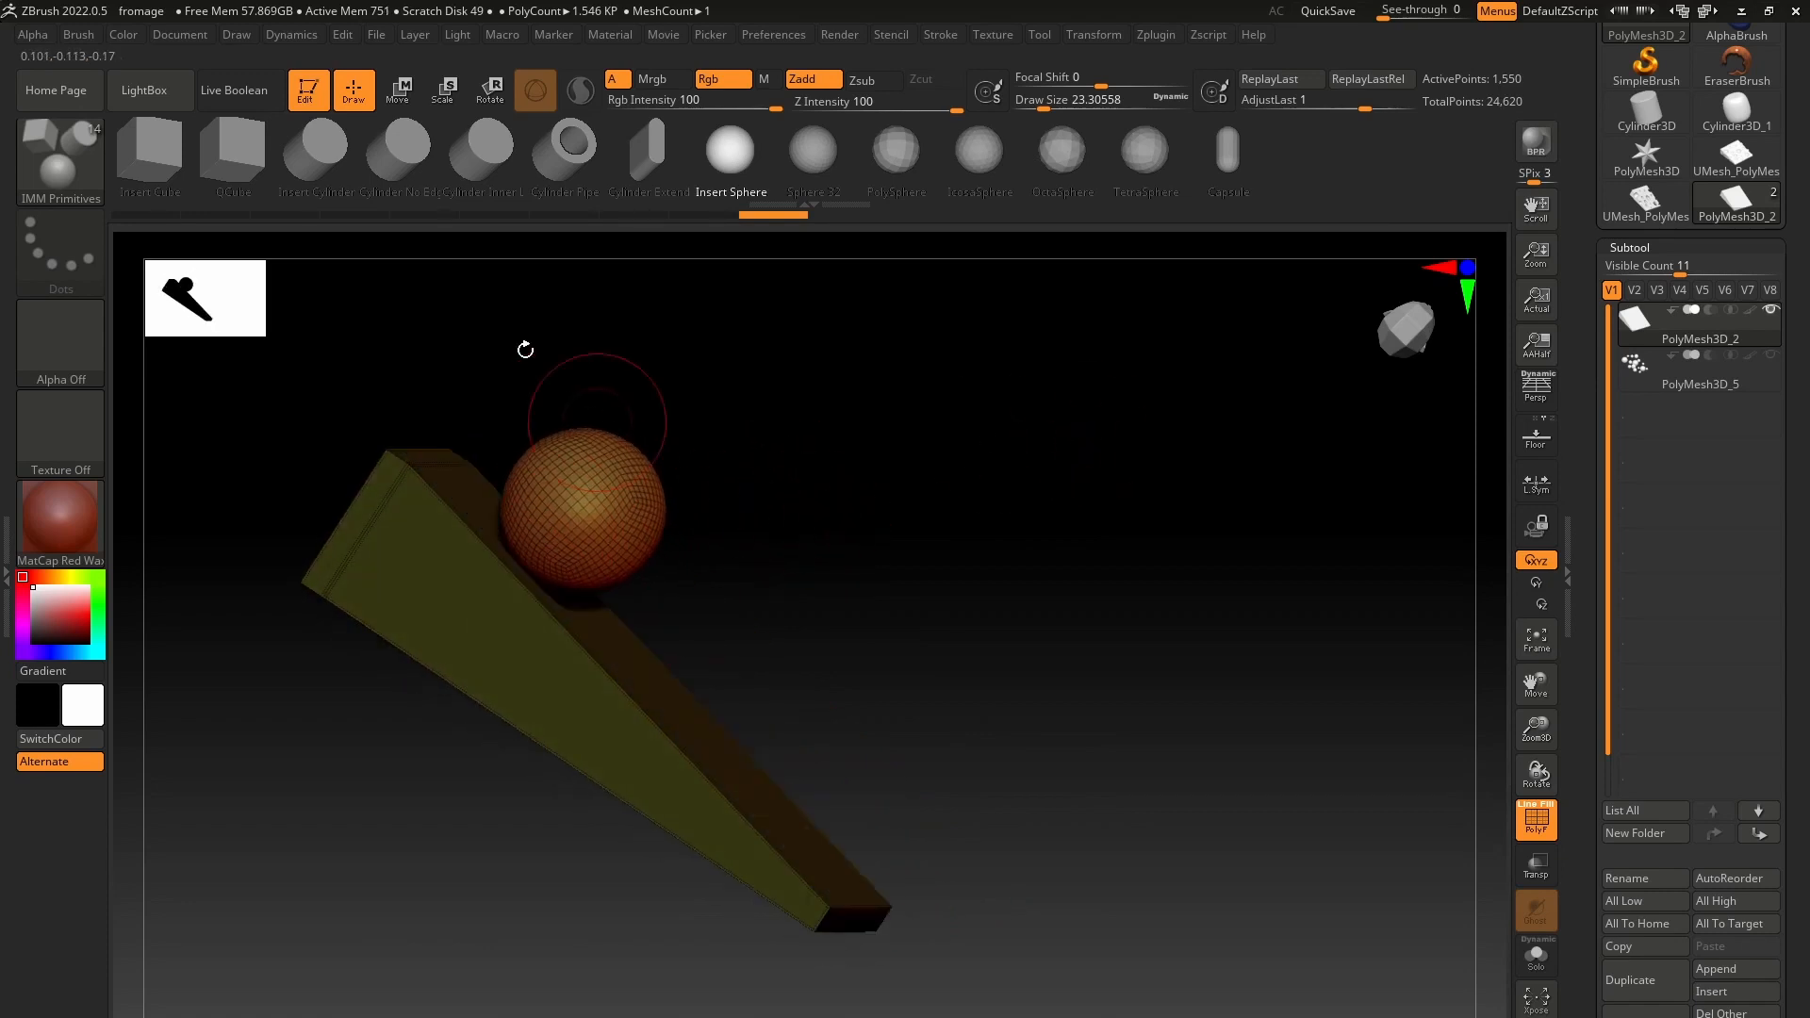
left_click(396, 90)
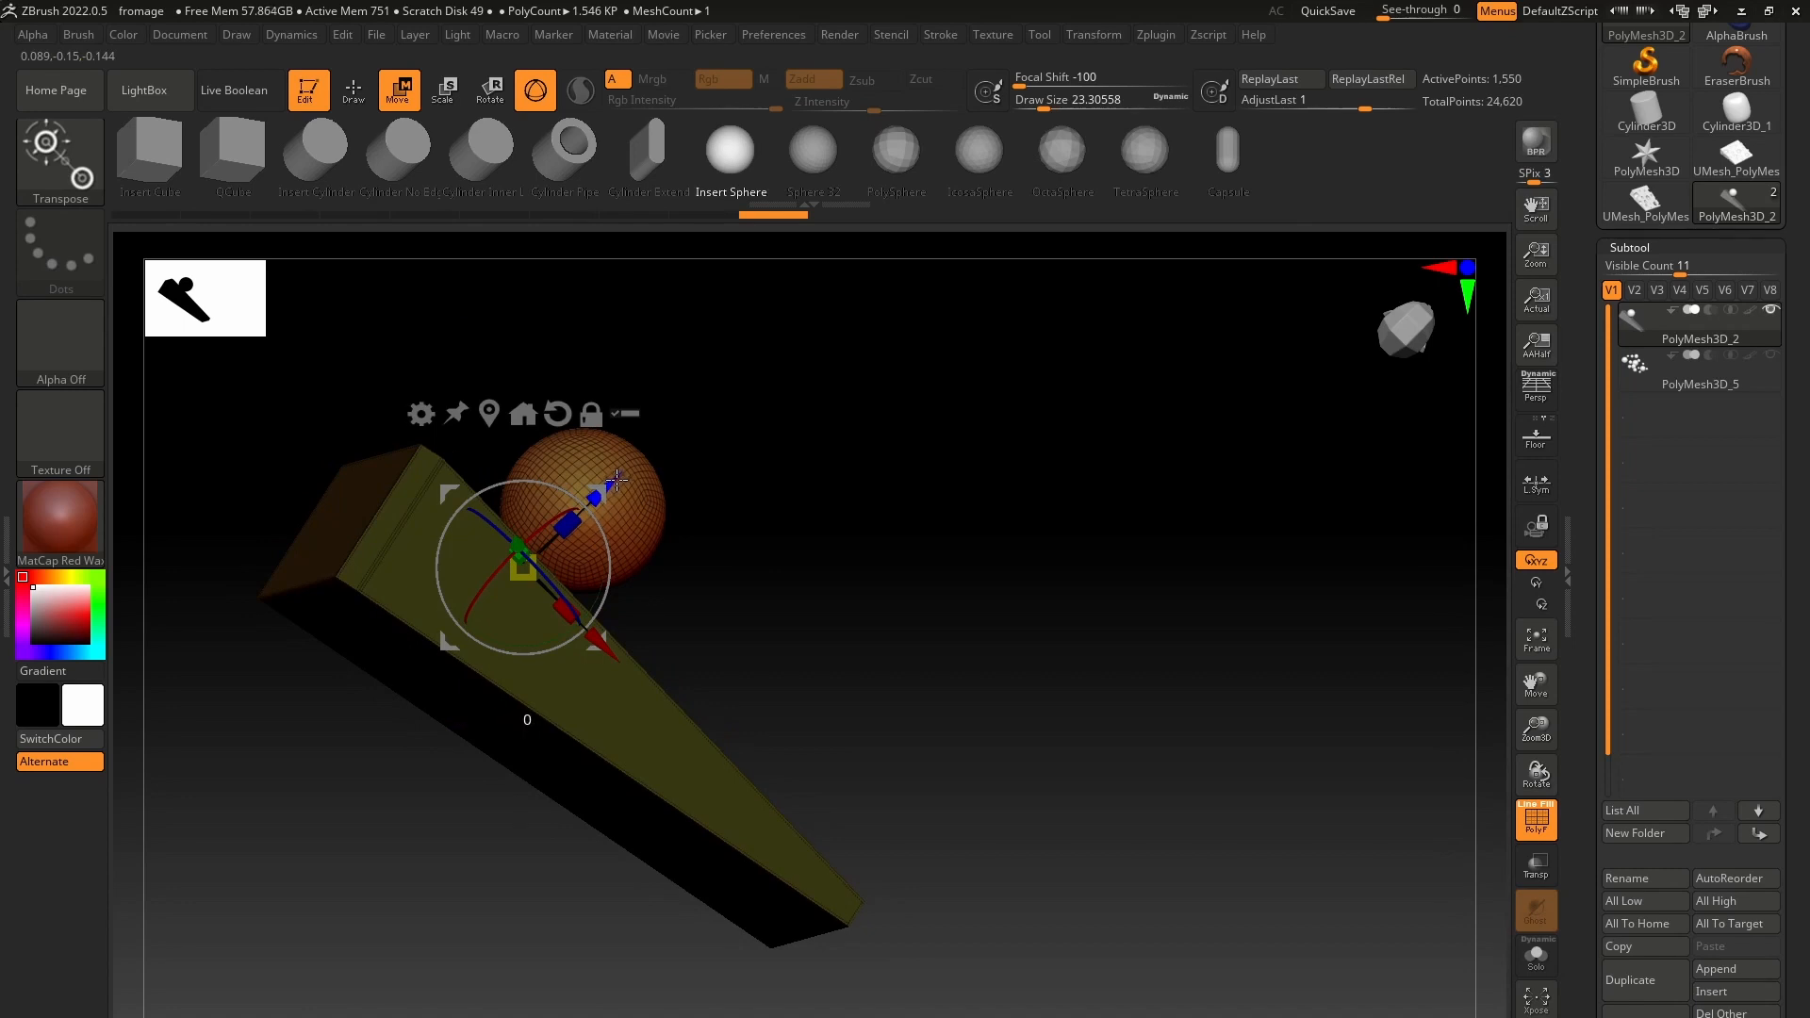
left_click_drag(612, 481, 566, 532)
left_click_drag(853, 483, 665, 499)
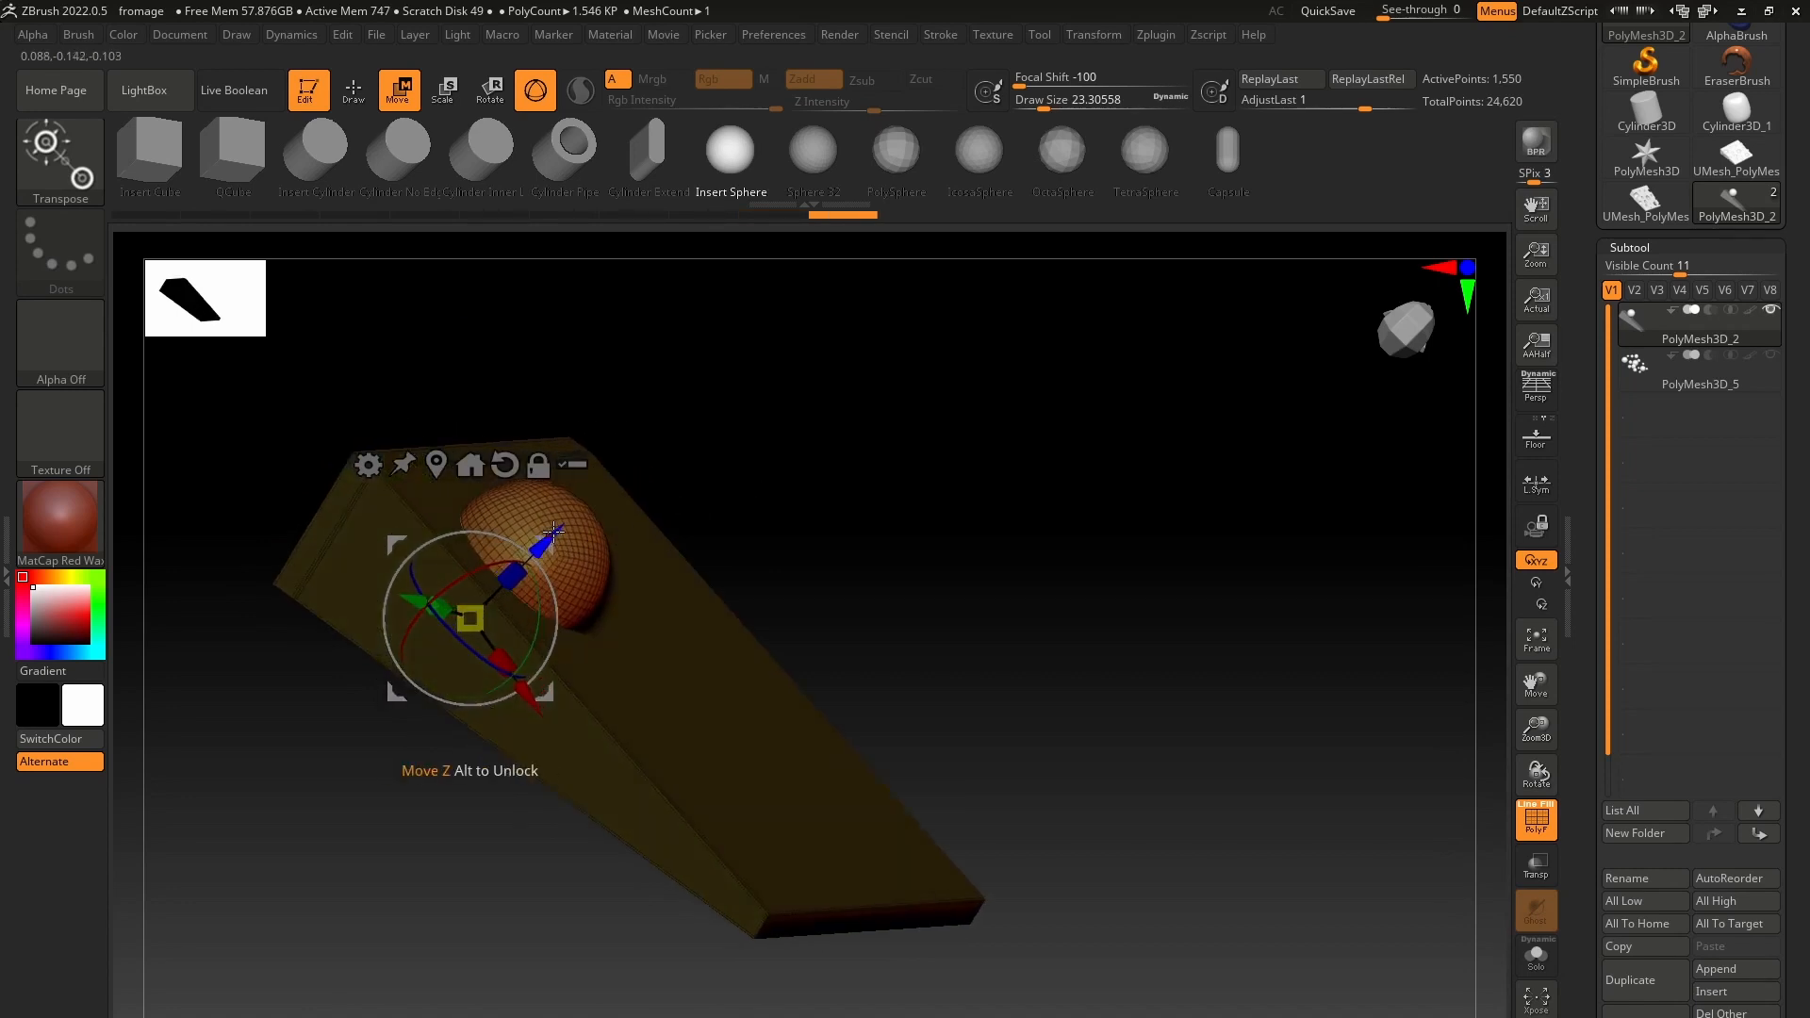
left_click_drag(551, 533, 546, 538)
left_click_drag(800, 654, 768, 671)
mouse_move(934, 614)
left_mouse_down()
mouse_move(989, 598)
mouse_move(1006, 618)
mouse_move(977, 590)
left_mouse_up()
Step: Undo the sphere's move and insertion and return to Draw mode
key("ctrl")
key("ctrl+z")
key("ctrl+z")
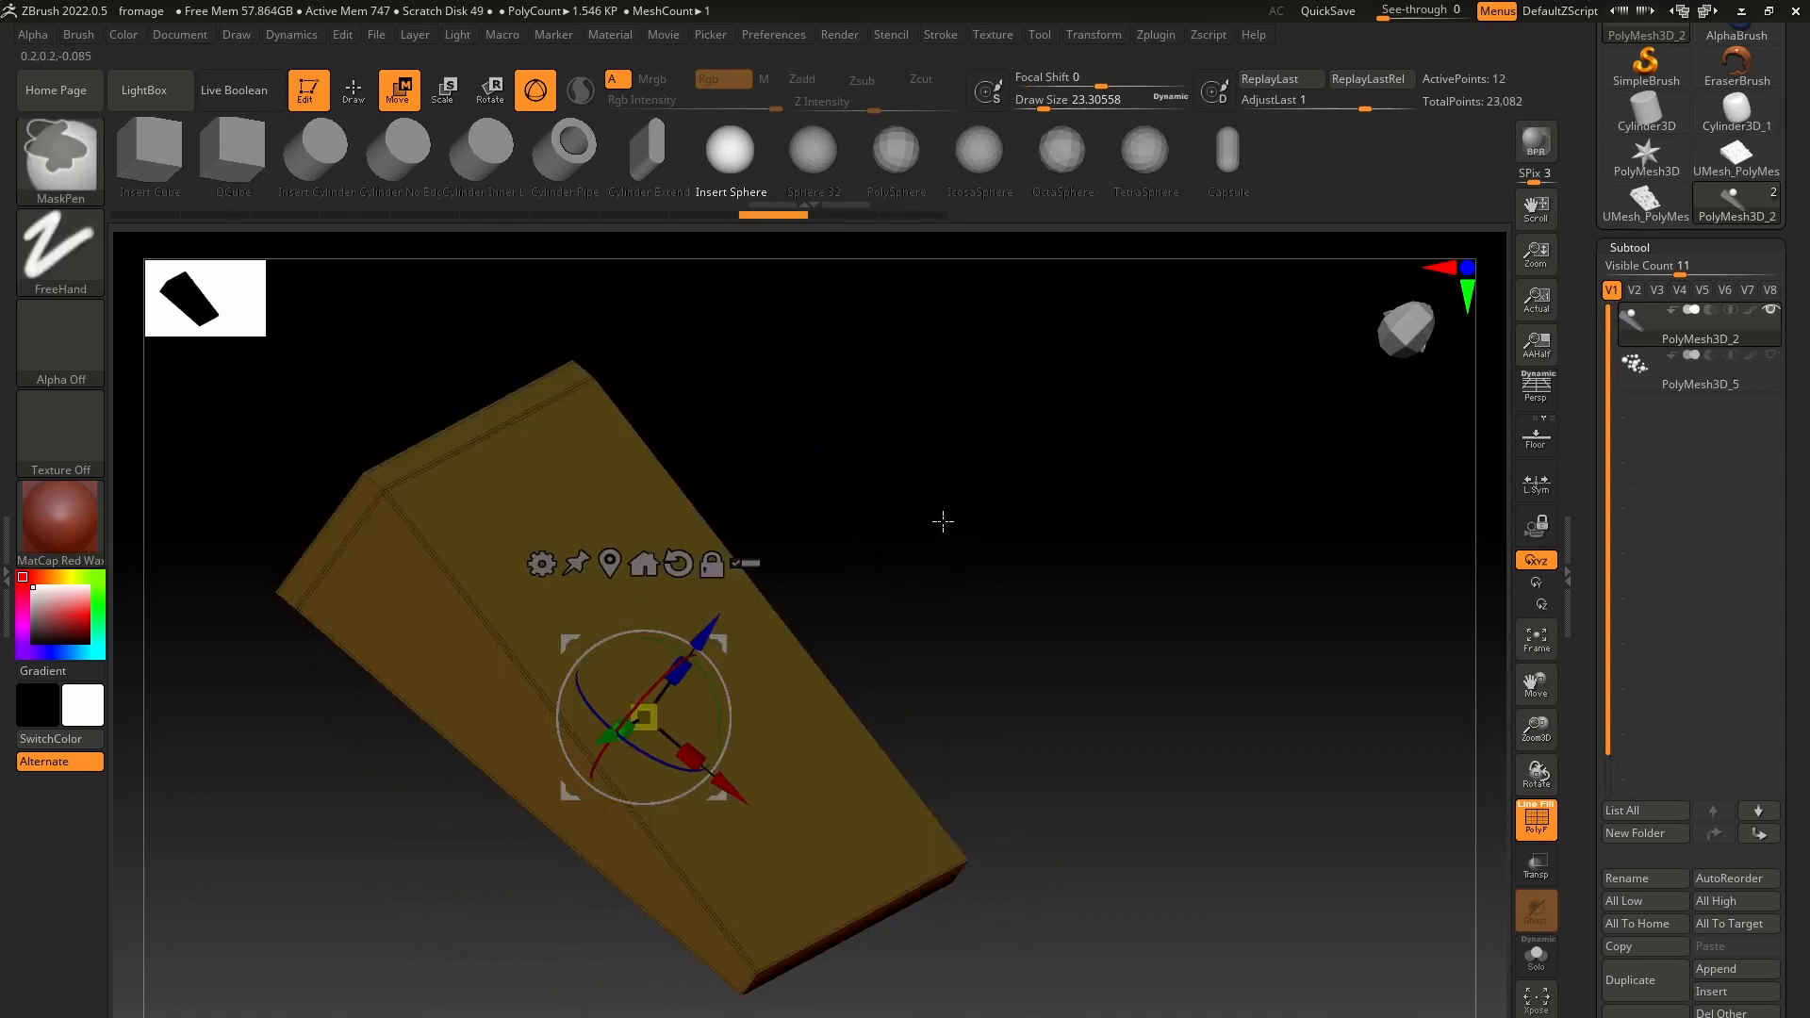
left_click(354, 90)
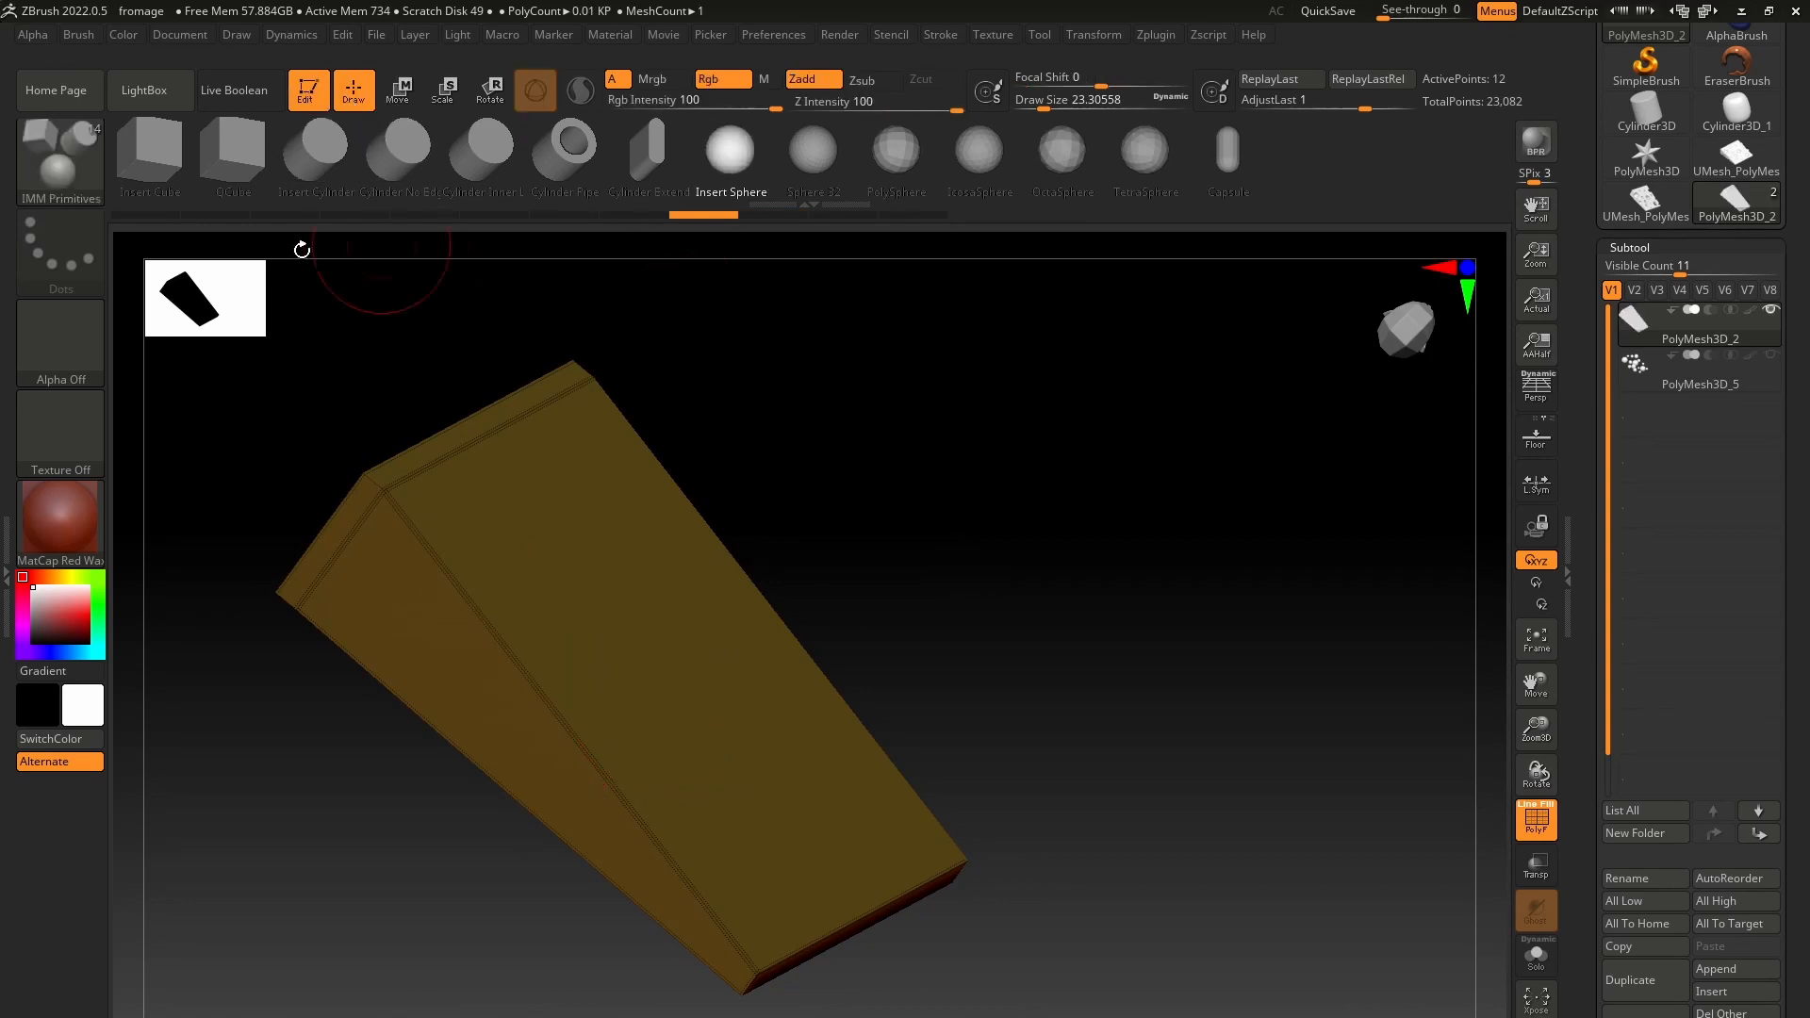
Step: Lower the brush depth of the IMM Primitives brush so that inserted meshes sink into the surface
left_click(81, 33)
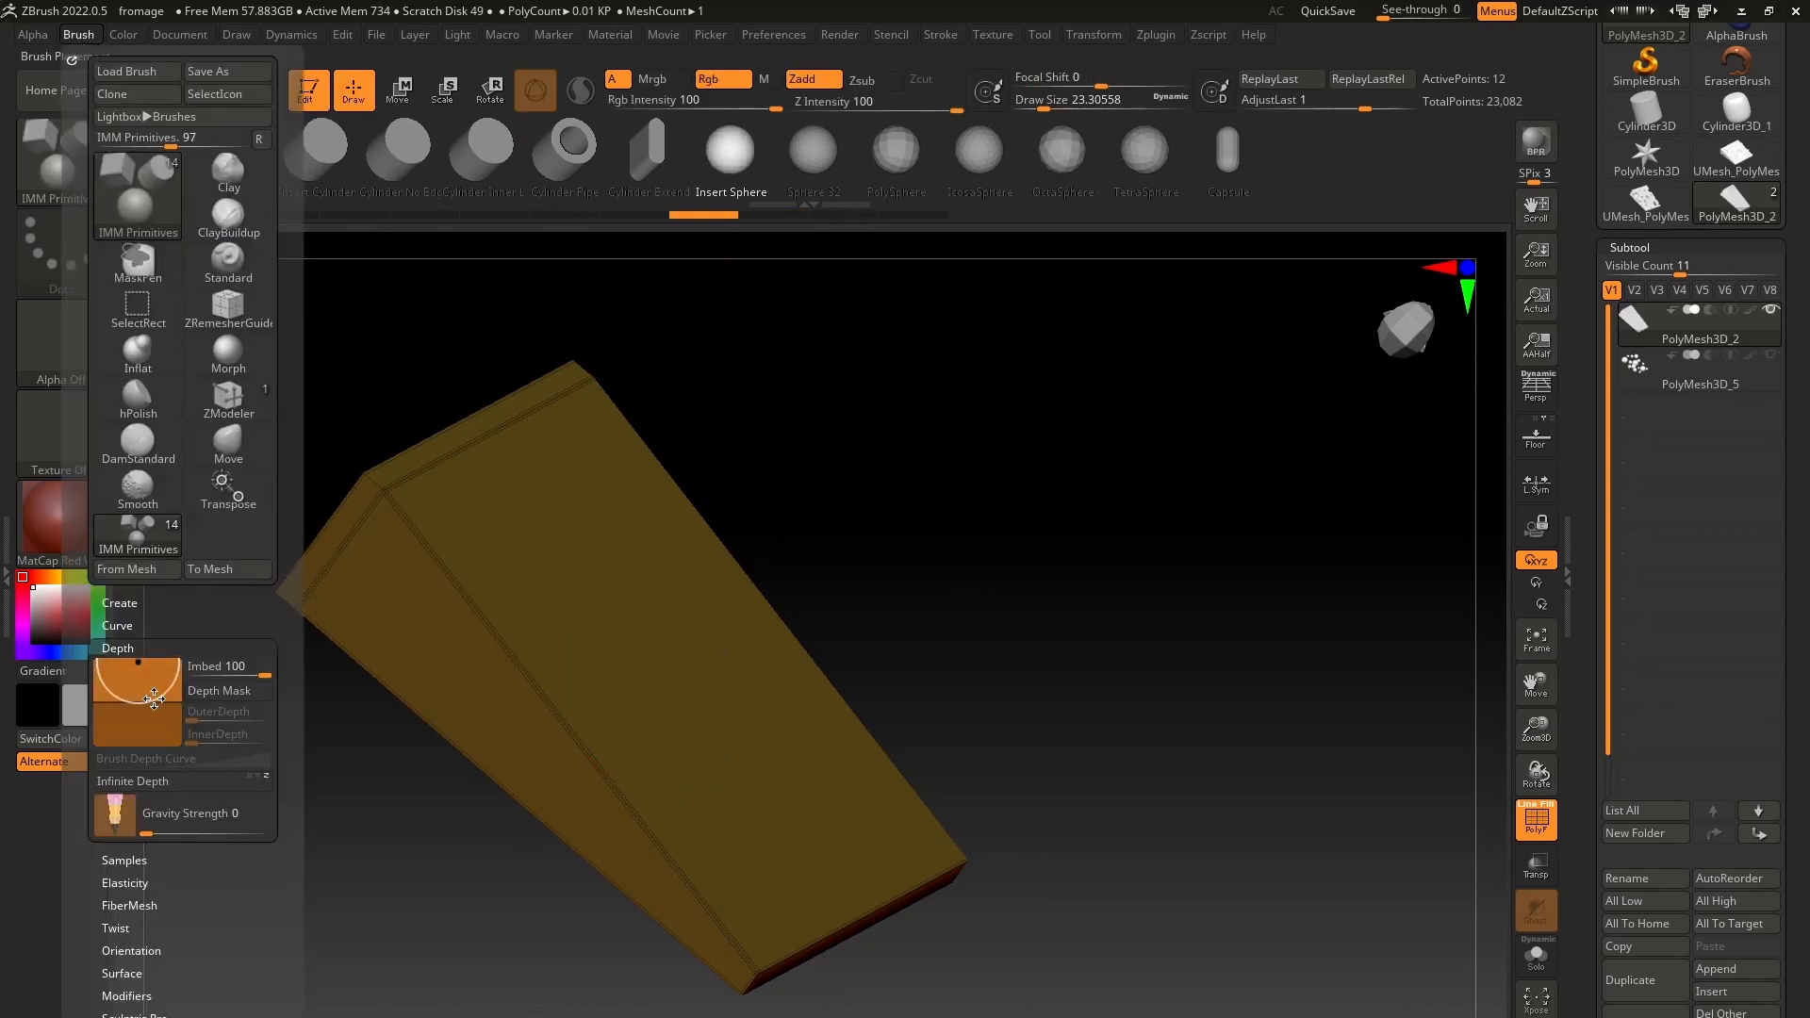
left_click(132, 649)
left_click(132, 649)
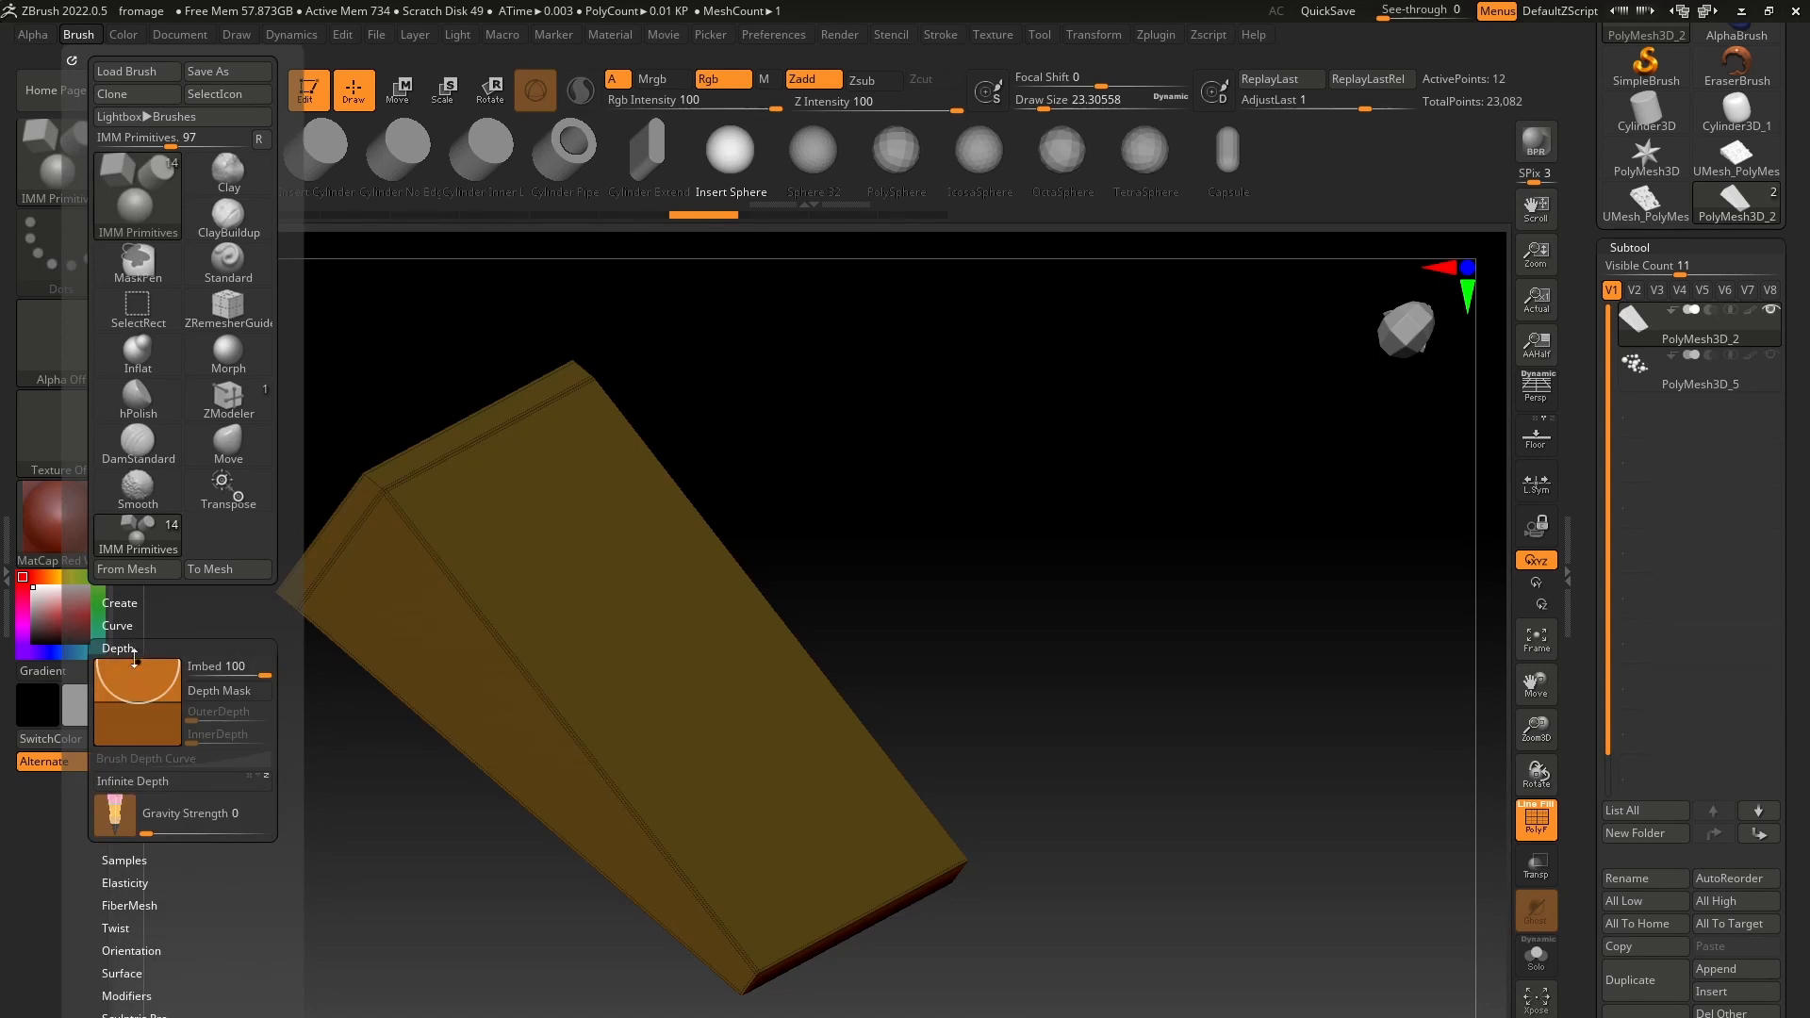
left_click_drag(139, 669, 139, 719)
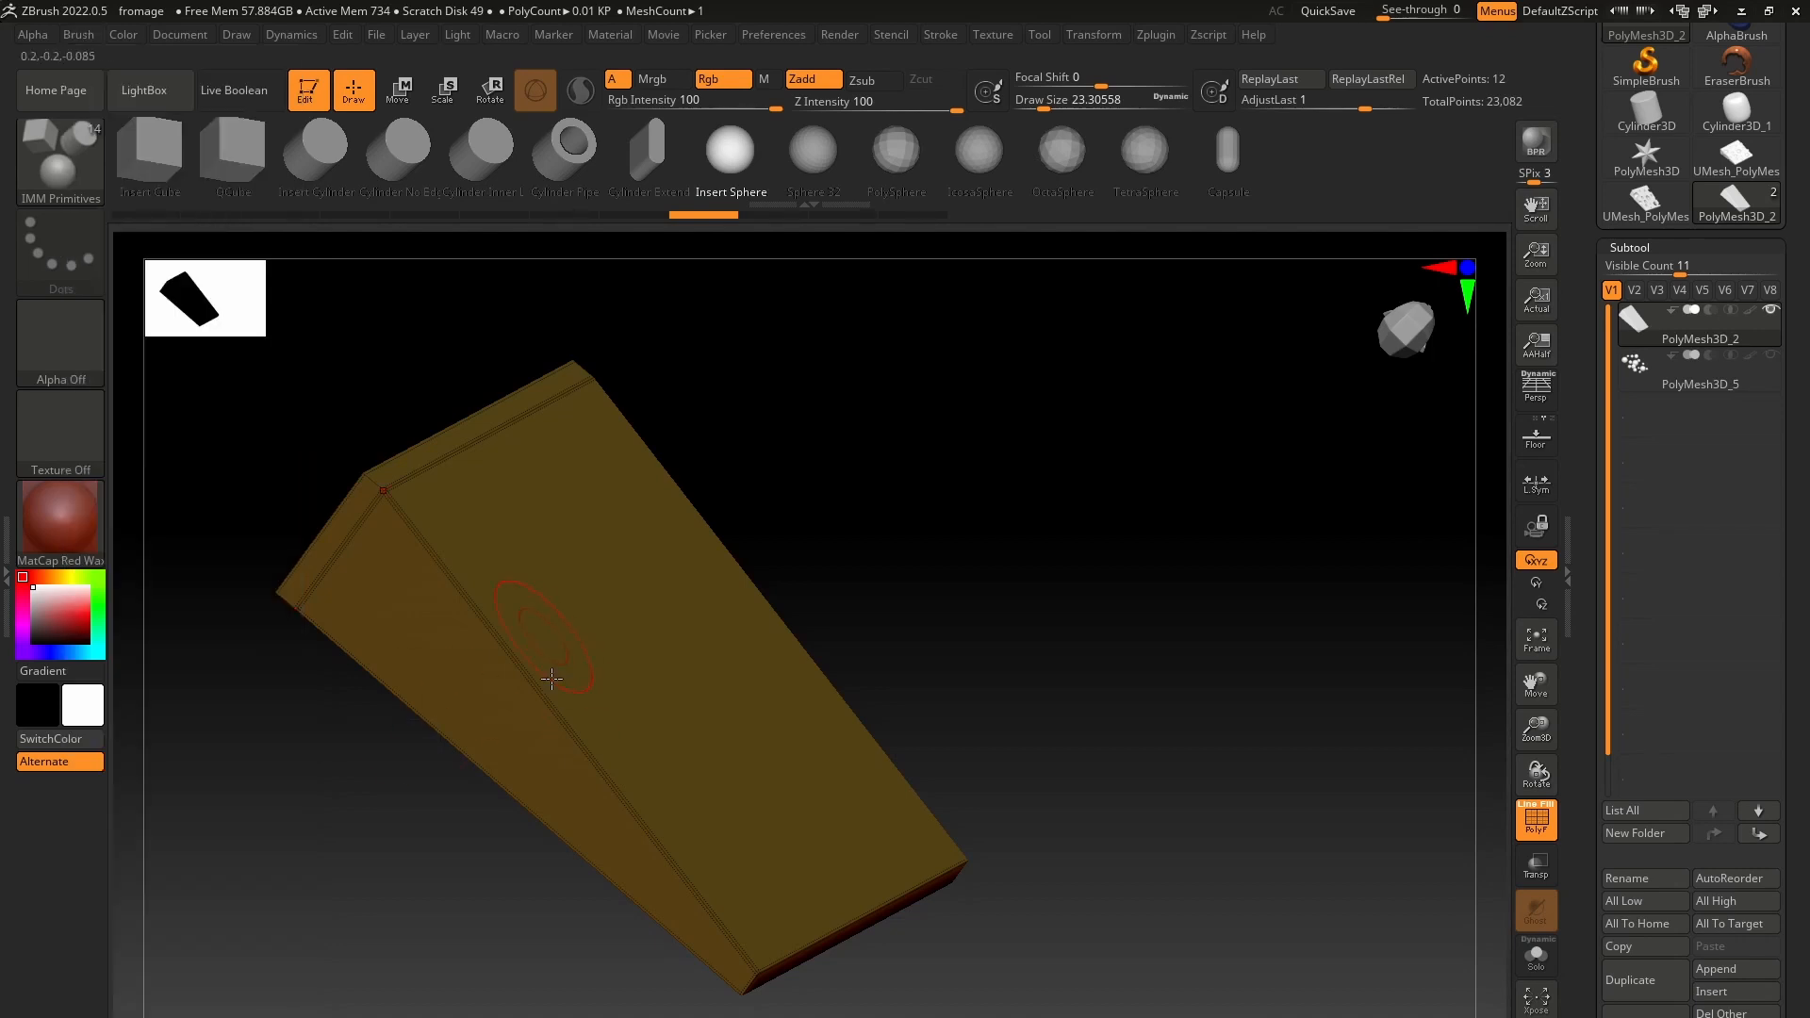
Step: Insert a test sphere at the wedge's long edge to check the brush depth and undo the insertion
left_click_drag(519, 591, 606, 525)
mouse_move(736, 443)
left_mouse_down()
mouse_move(767, 436)
mouse_move(513, 371)
left_mouse_up()
key("ctrl")
key("ctrl+z")
left_click(78, 34)
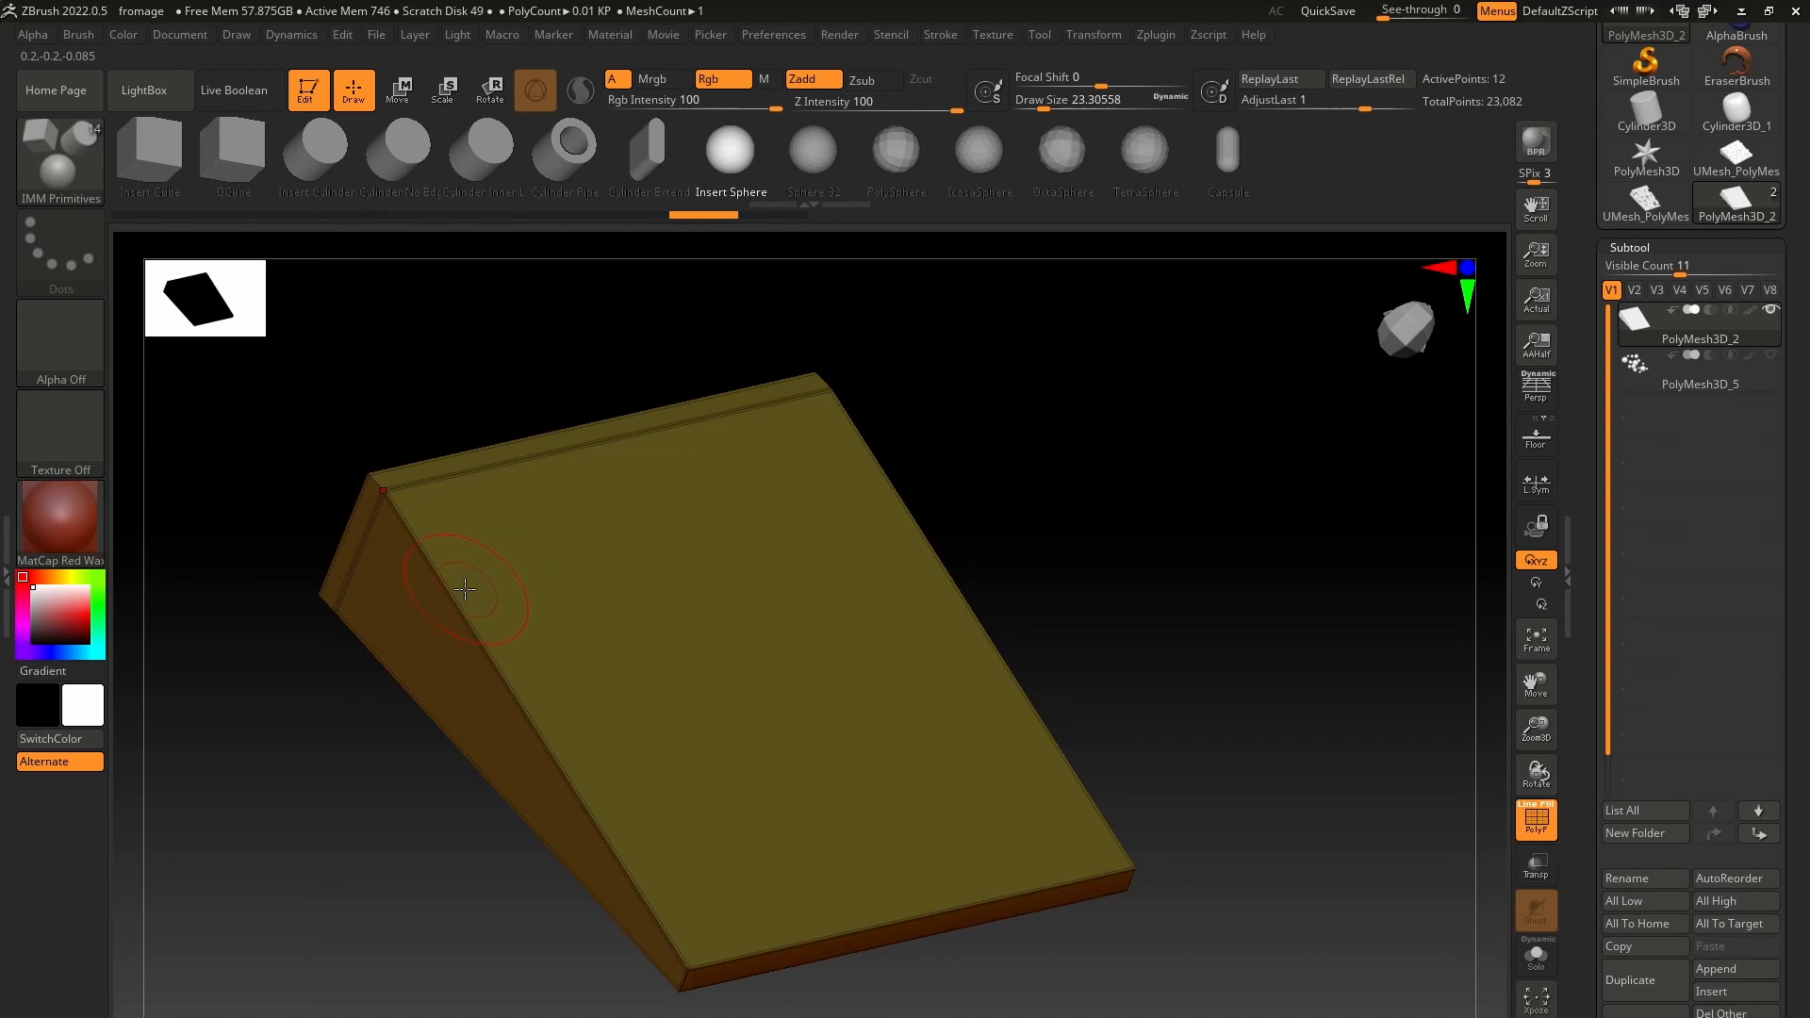
Step: Insert seven partly embedded spheres of different sizes across the wedge's sloped face and along its side edges
left_click_drag(465, 589, 517, 639)
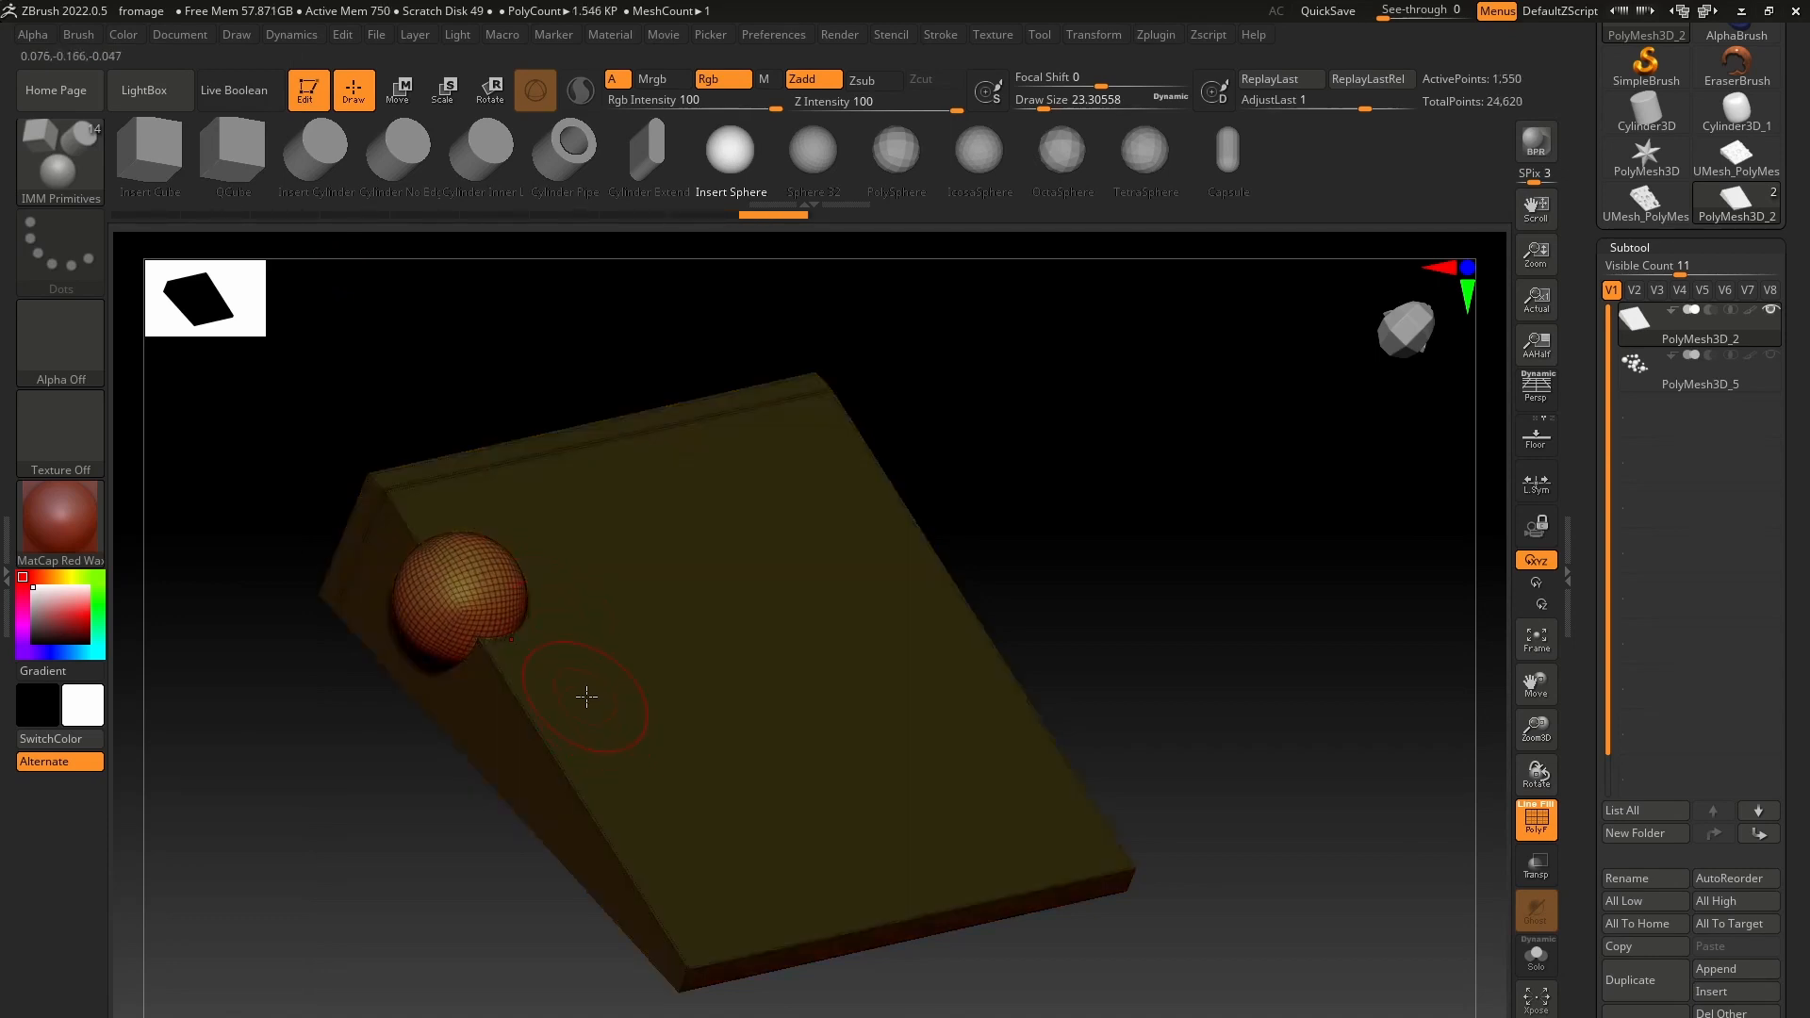
left_click_drag(587, 696, 622, 662)
left_click_drag(659, 565, 822, 466)
left_click_drag(921, 578, 995, 551)
left_click_drag(825, 693, 846, 675)
left_click_drag(724, 794, 754, 771)
Step: Clear the mask from the wedge and the inserted spheres
left_click_drag(1150, 660, 1302, 507)
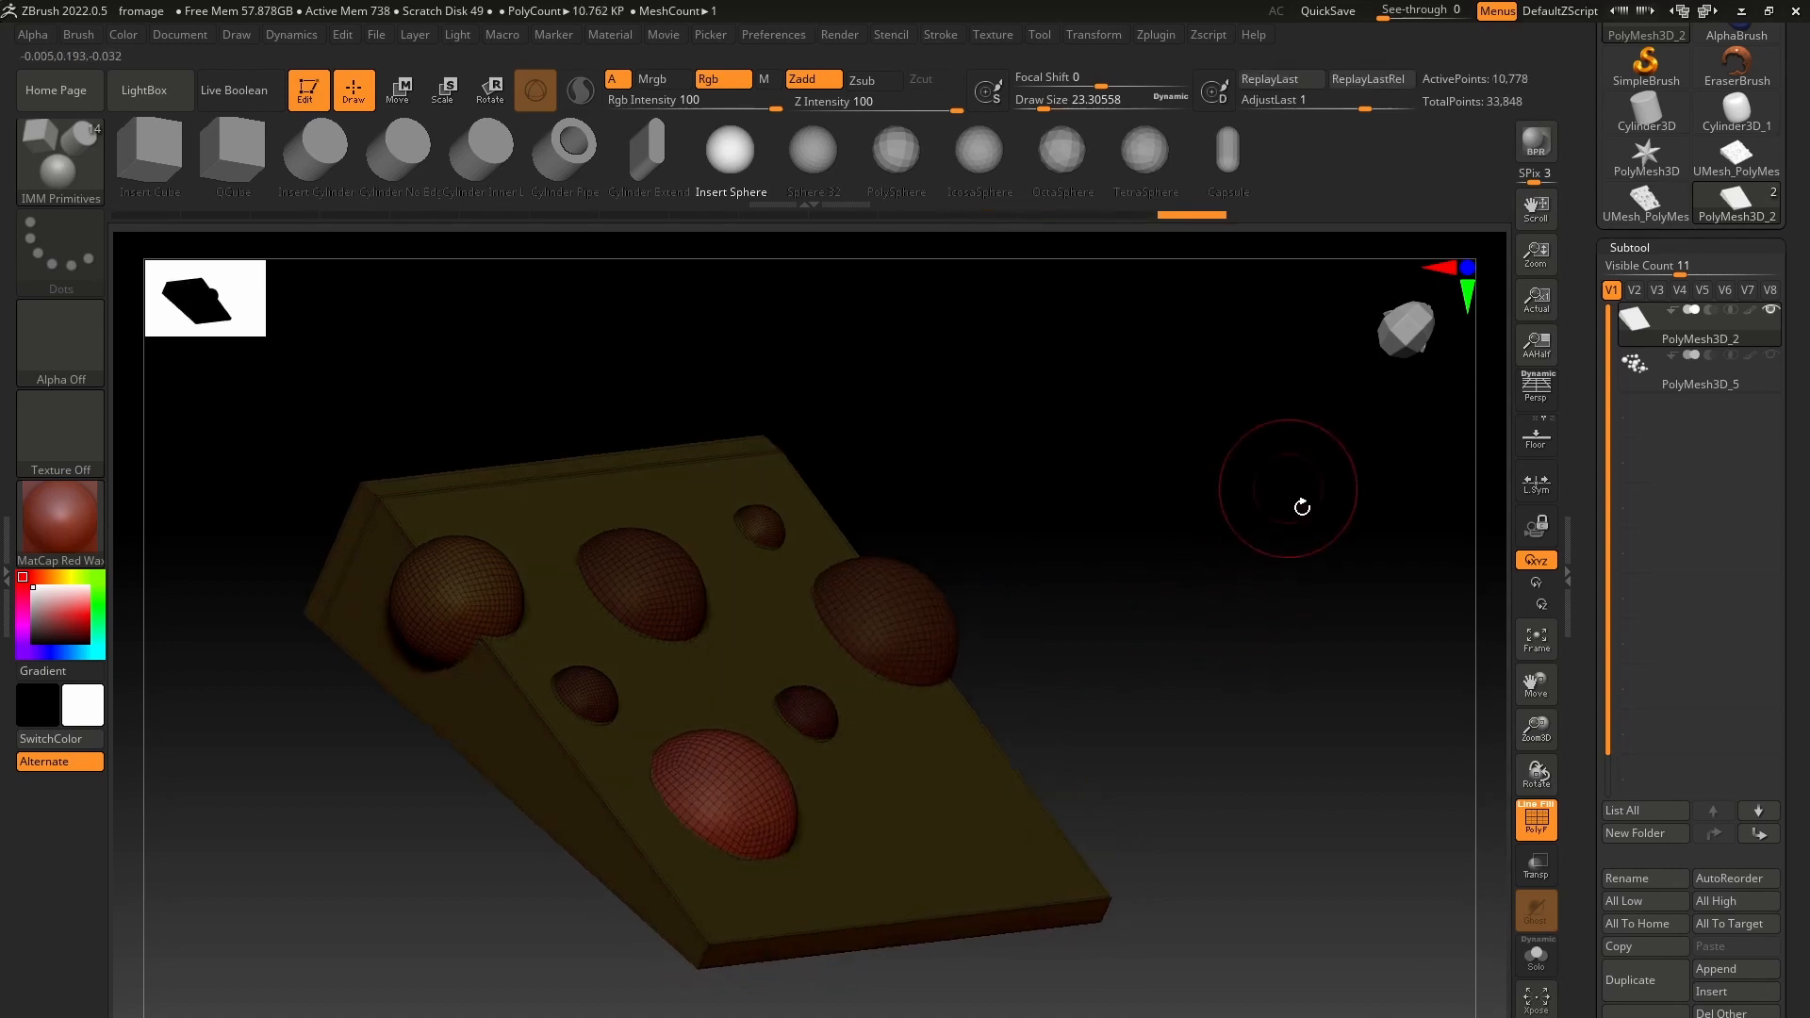
left_click(1291, 564, "ctrl")
left_click_drag(1301, 570, 1269, 598)
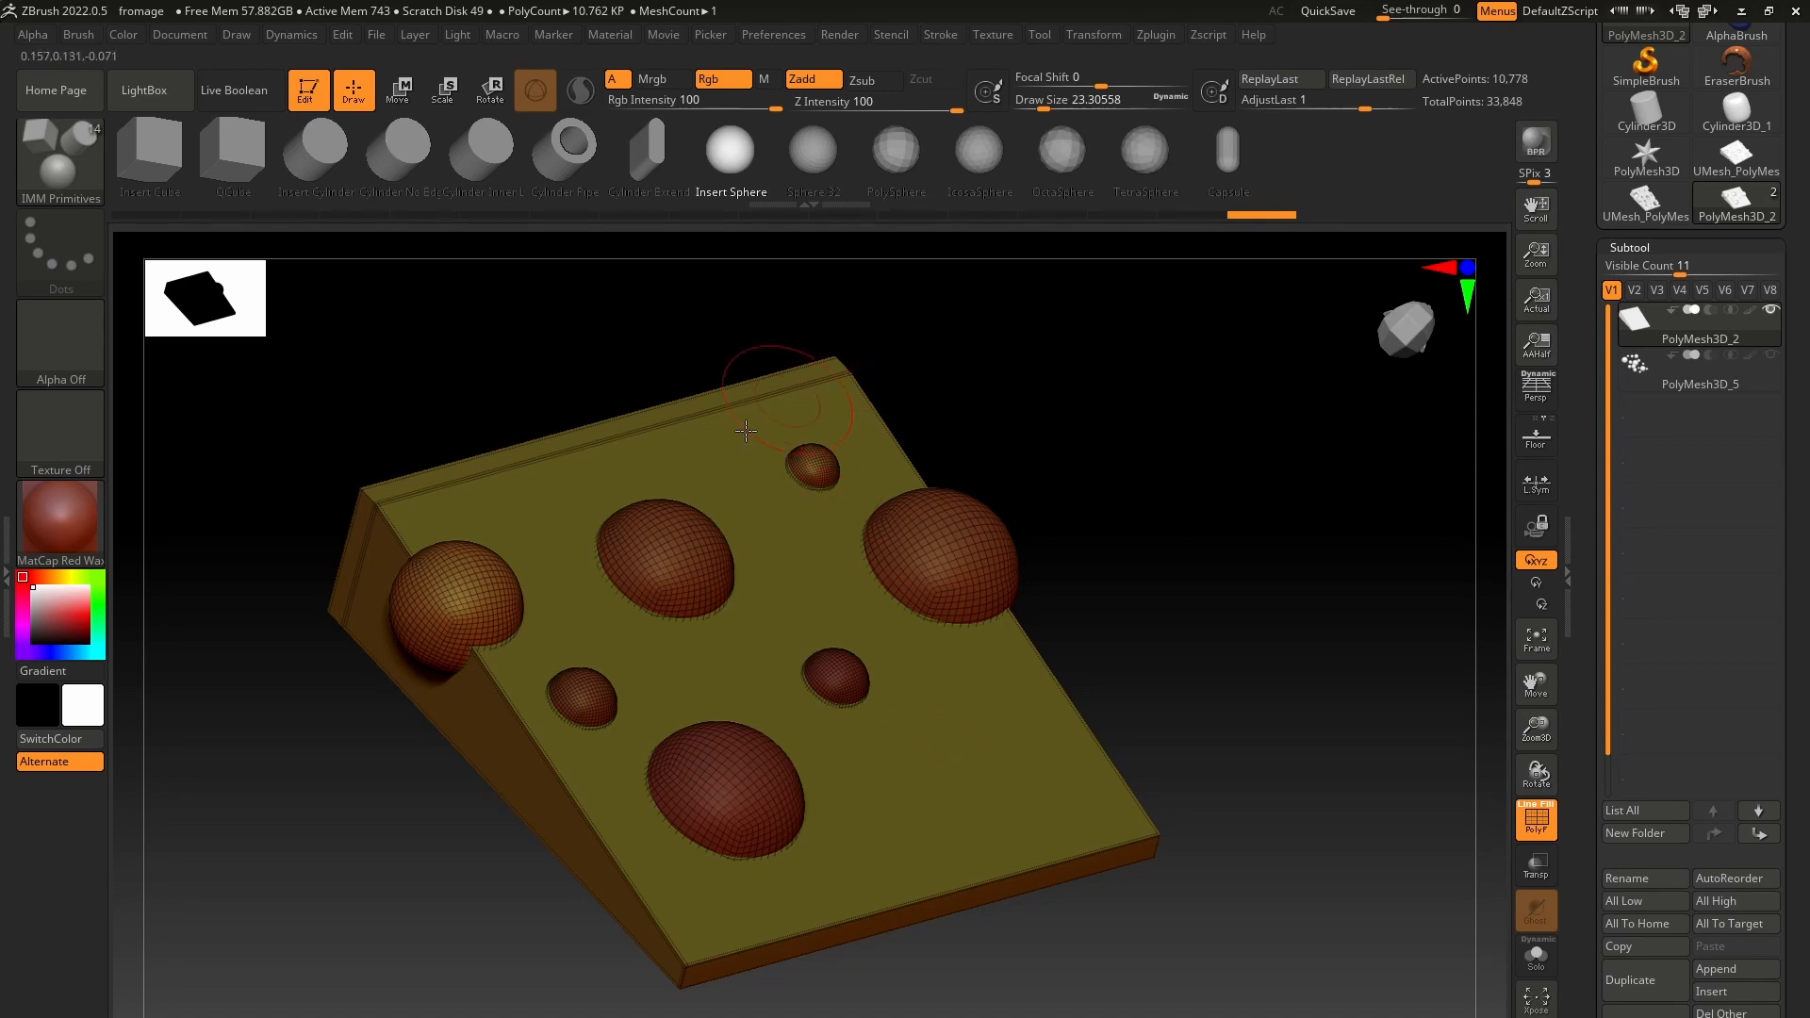
mouse_move(1145, 532)
left_mouse_down()
mouse_move(1159, 582)
mouse_move(1131, 598)
left_mouse_up()
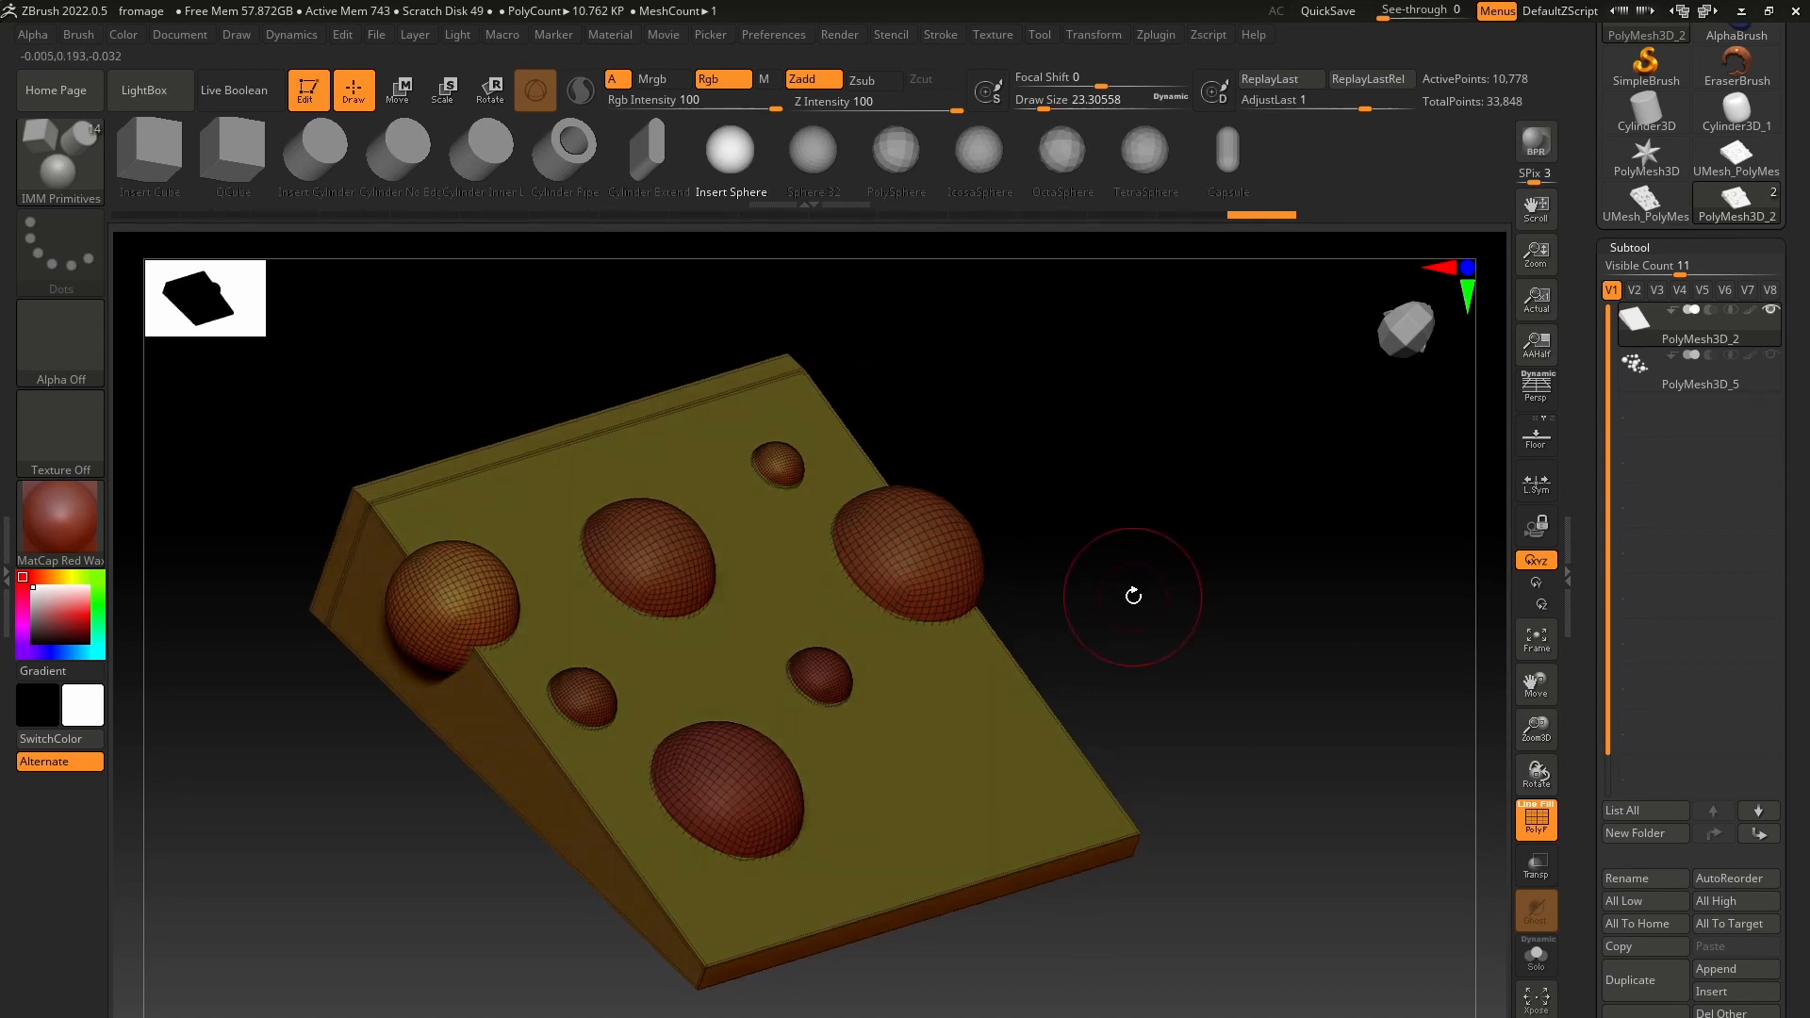
Step: Split the mesh into separate subtools by polygroup with Groups Split and accept the warning
scroll(1590, 483, "down", 5)
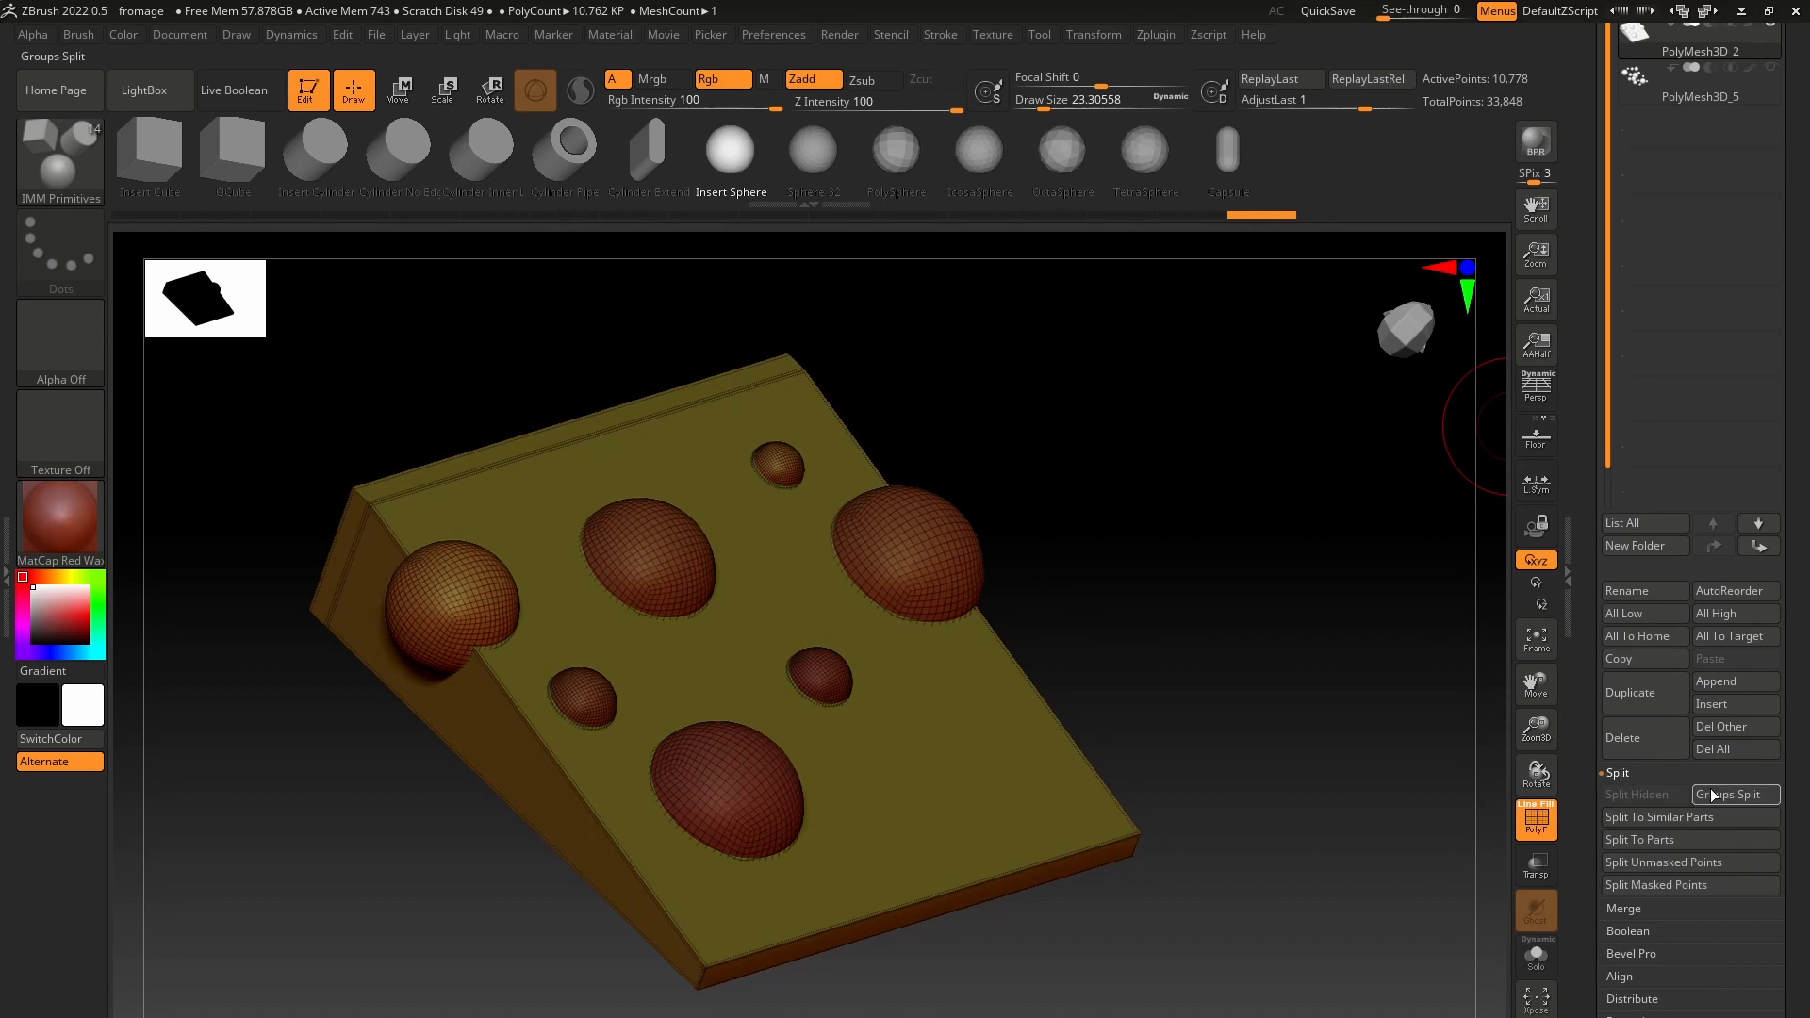
left_click(1710, 794)
left_click(1413, 836)
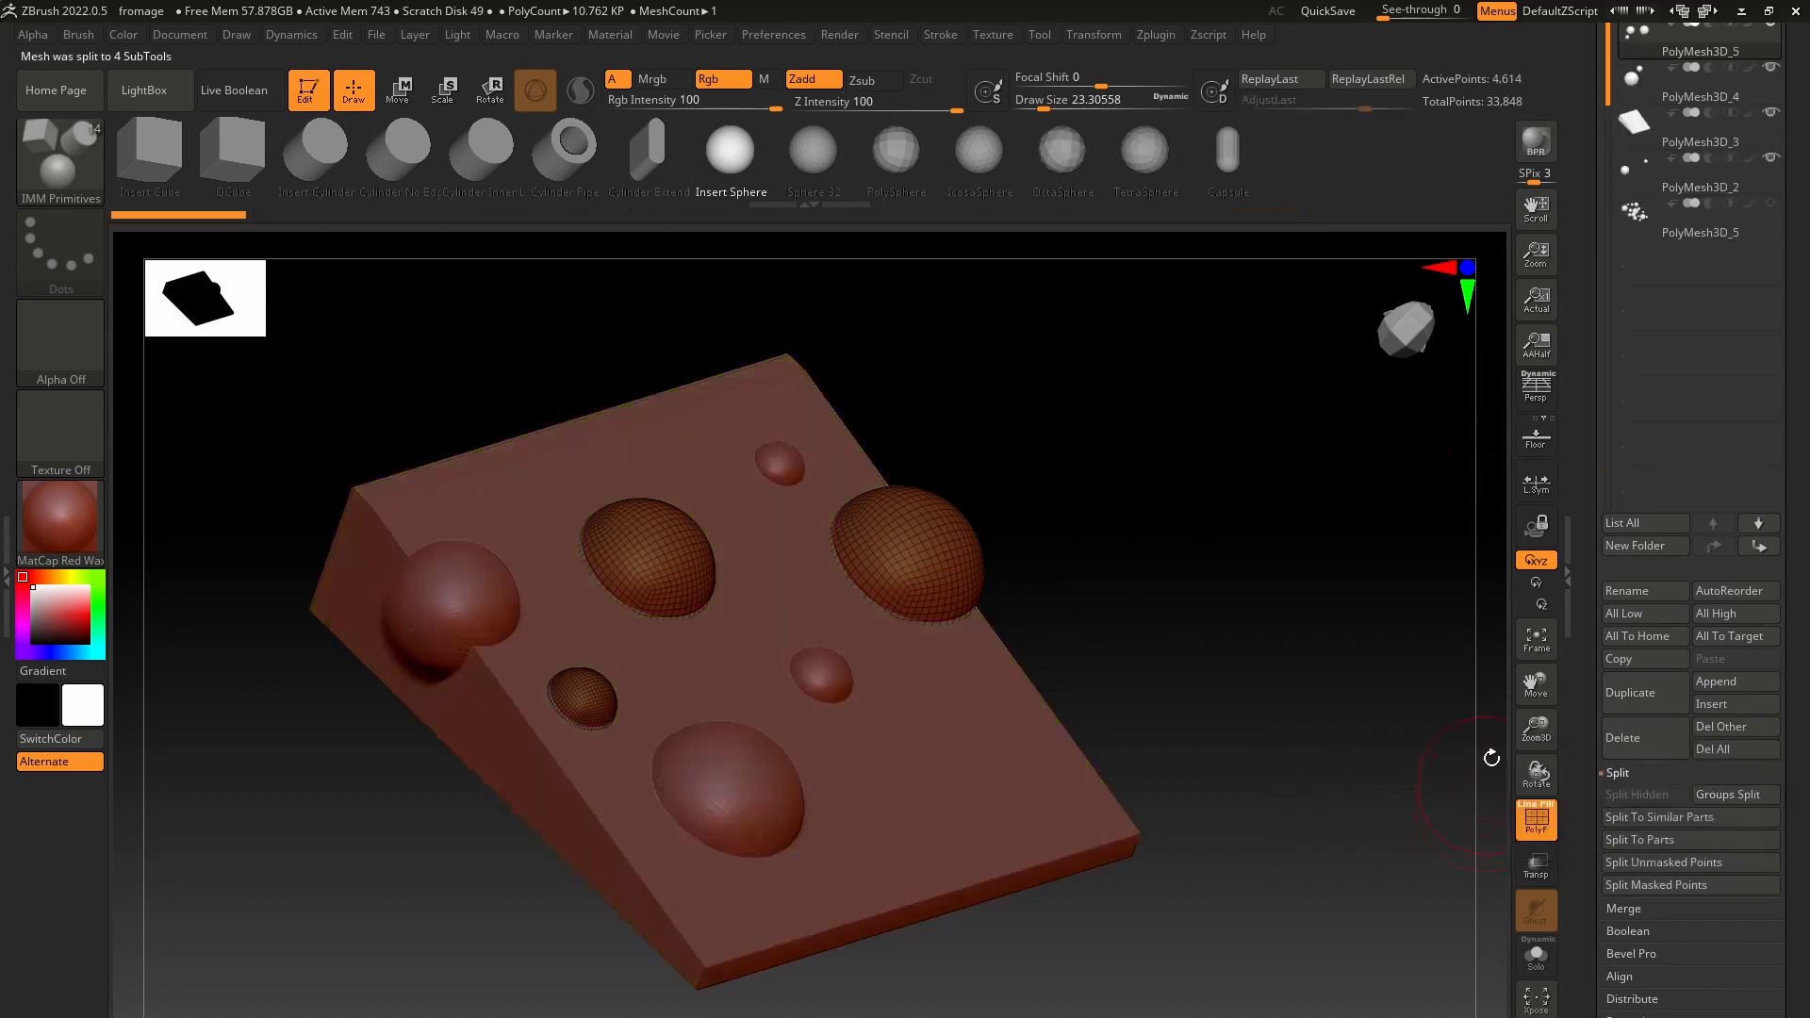
Step: Merge the first sphere subtool down with the sphere subtool PolyMesh3D_4 below it
scroll(1583, 641, "up", 3)
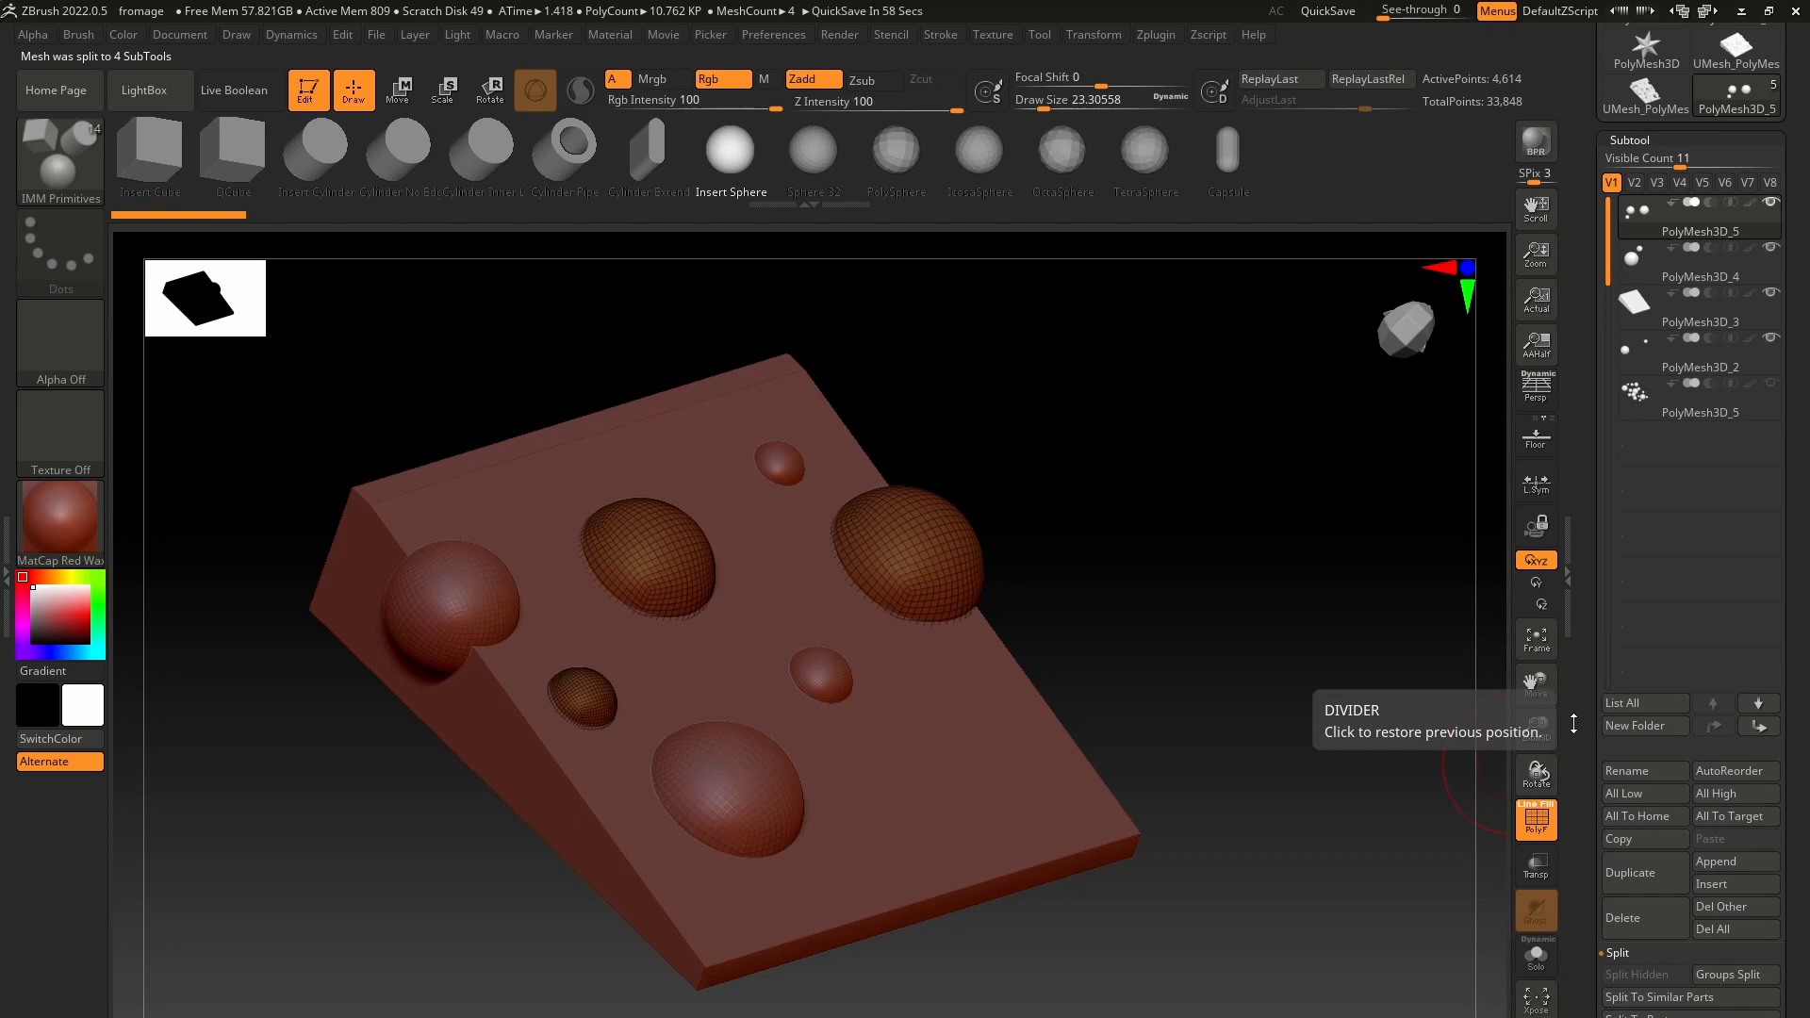
scroll(1633, 274, "up", 1)
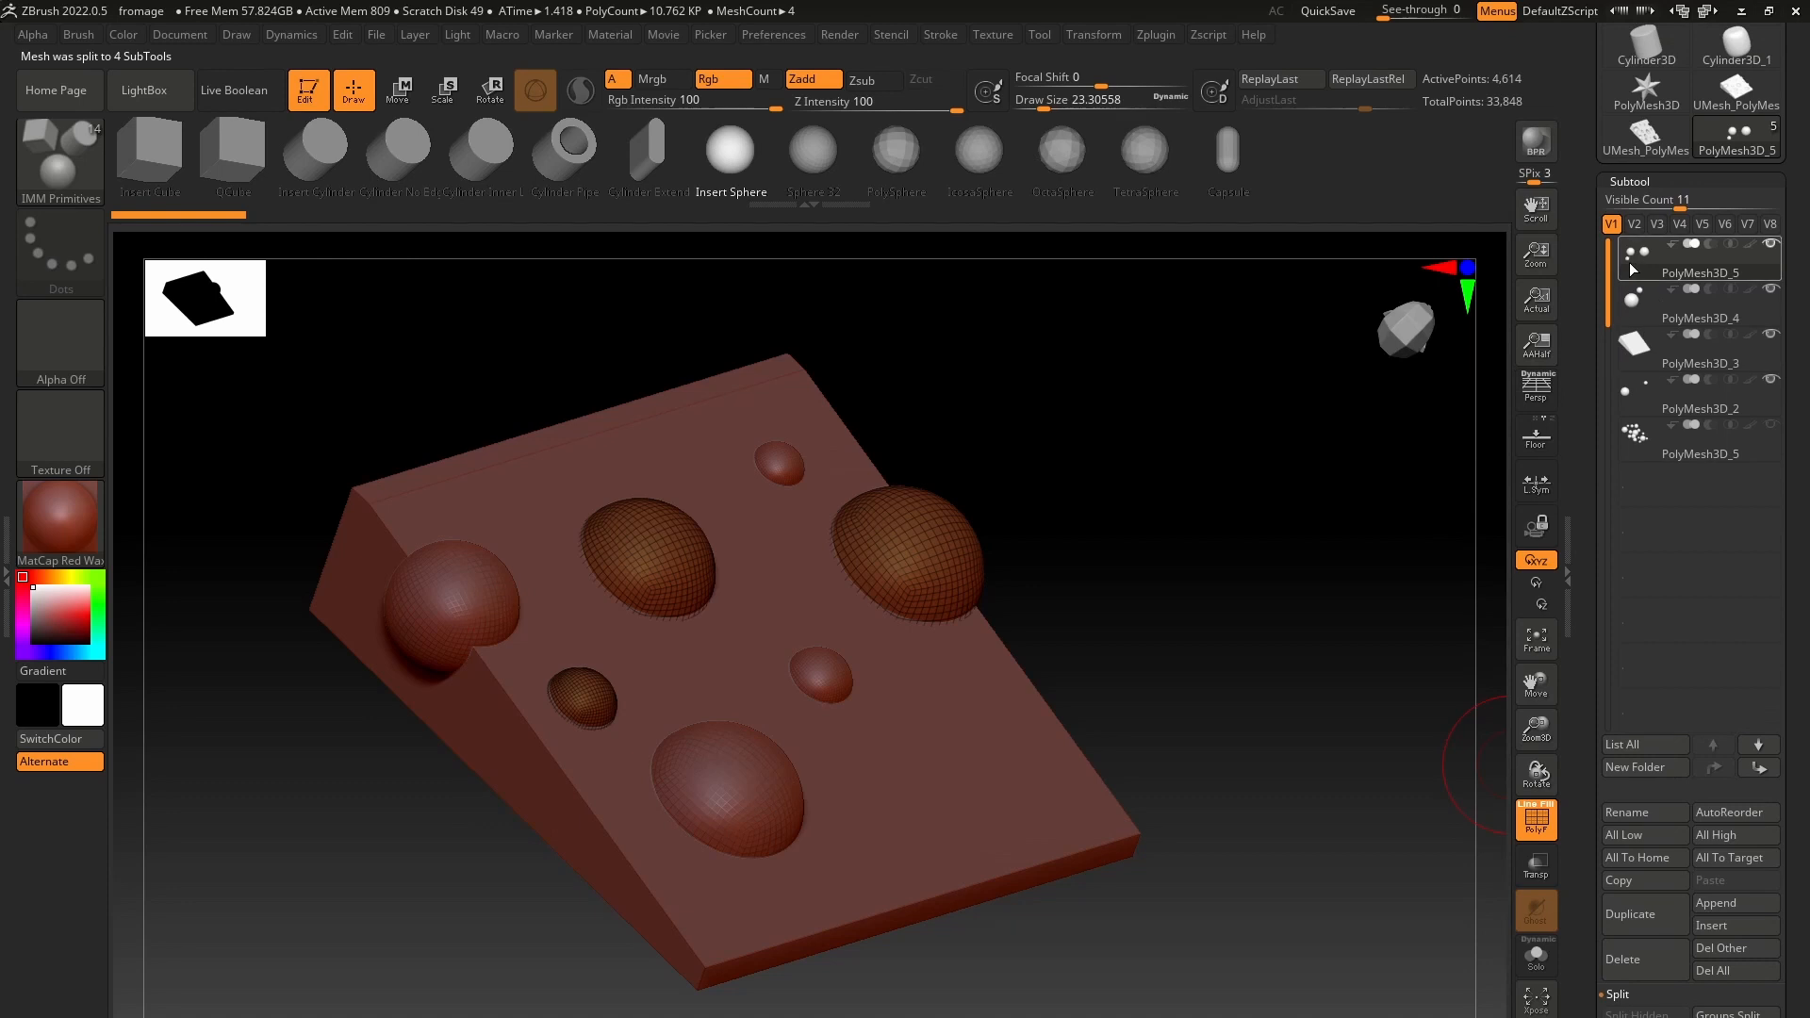
mouse_move(1632, 312)
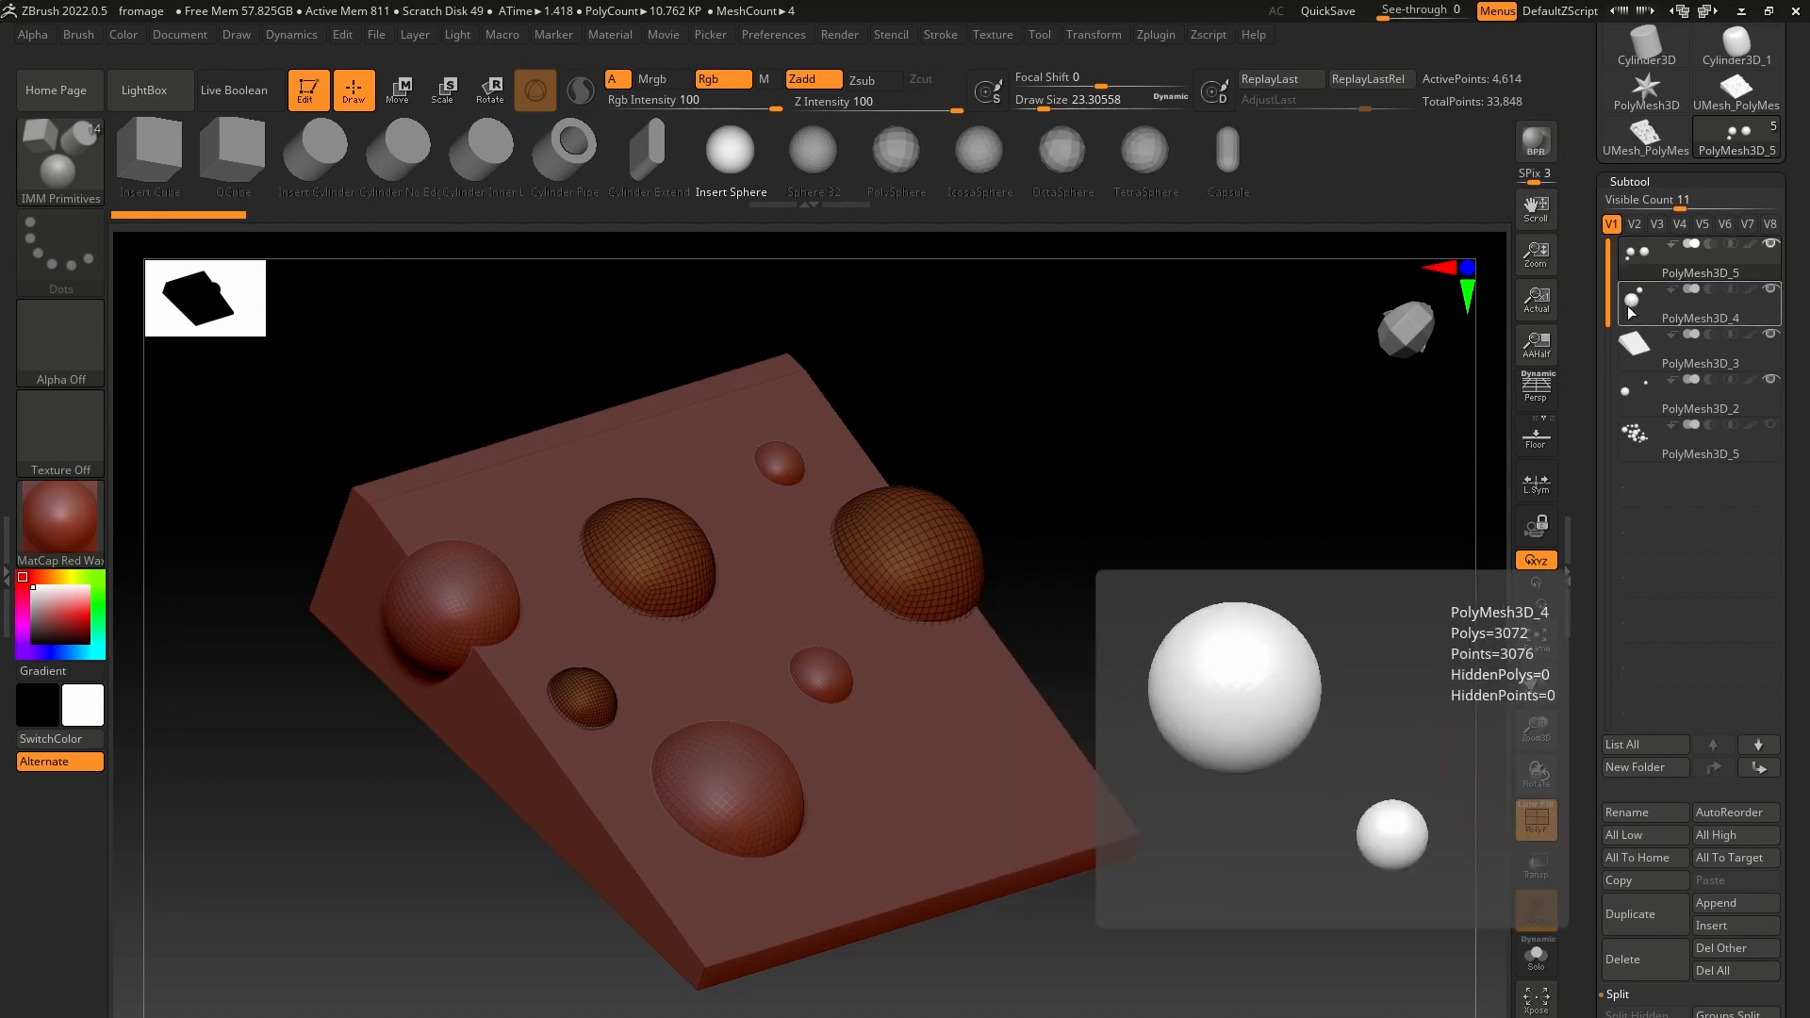
scroll(1581, 872, "down", 1)
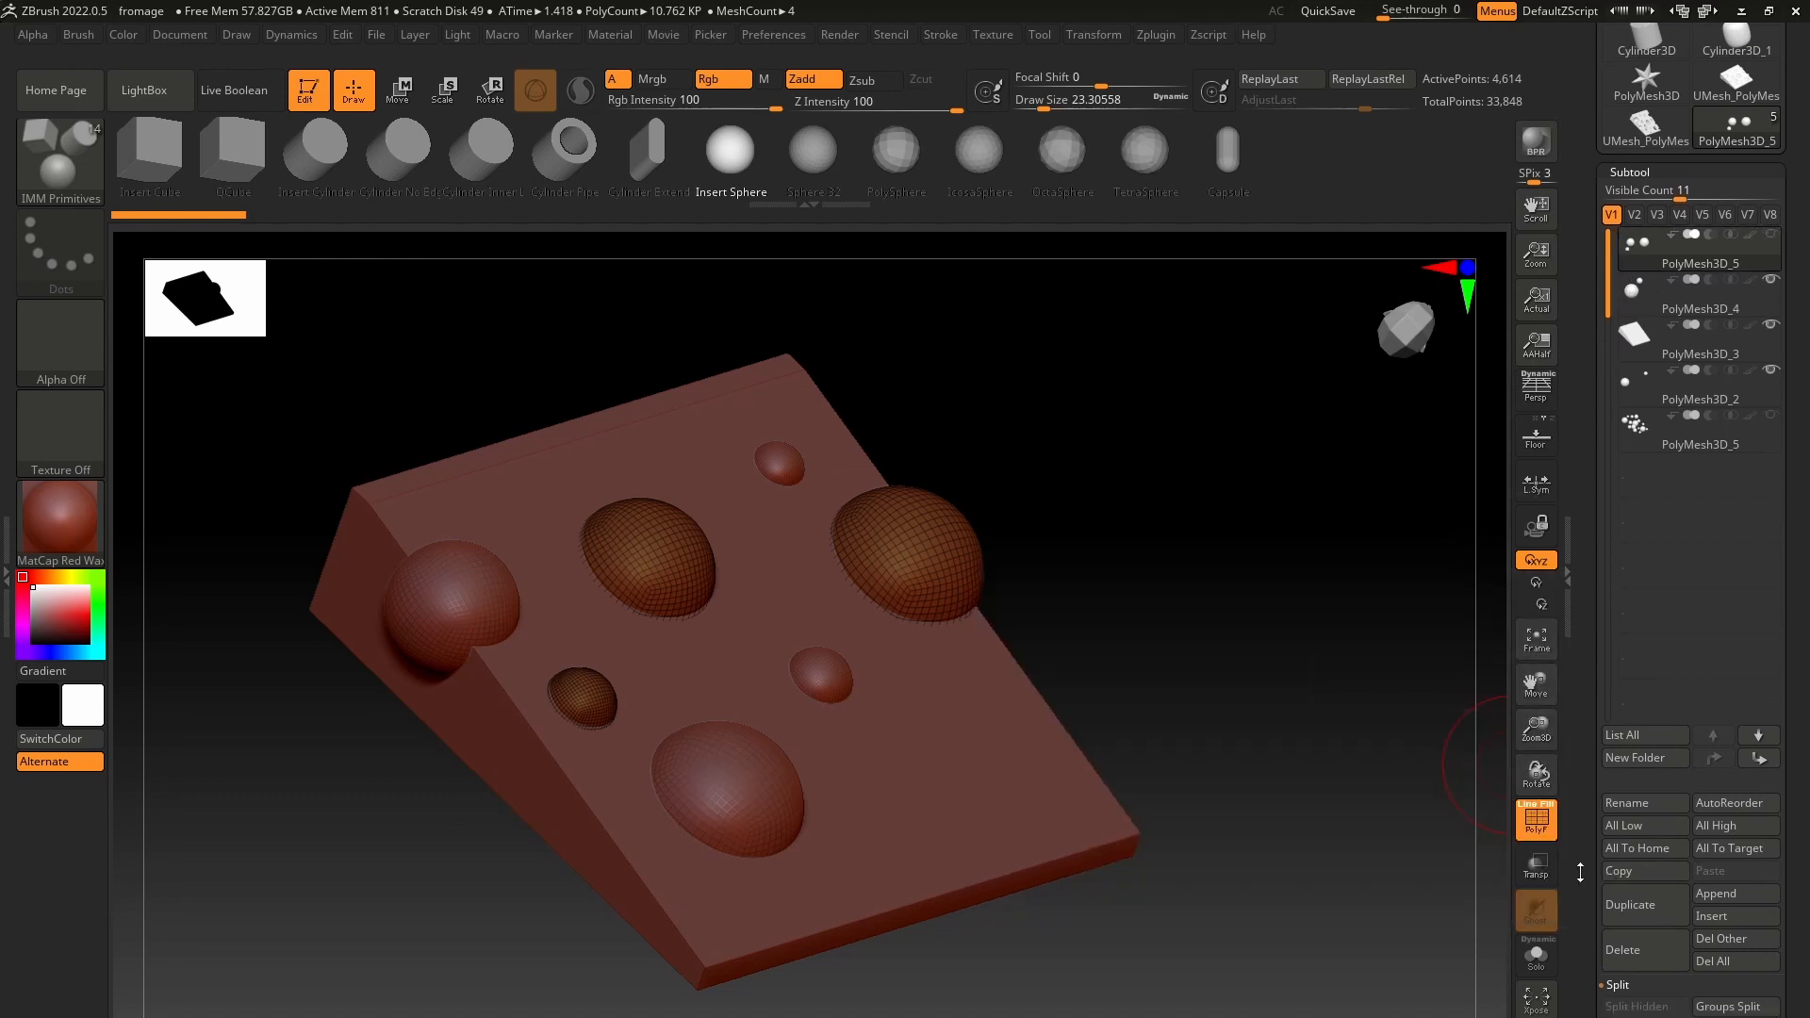
scroll(1581, 872, "down", 3)
left_click(1615, 887)
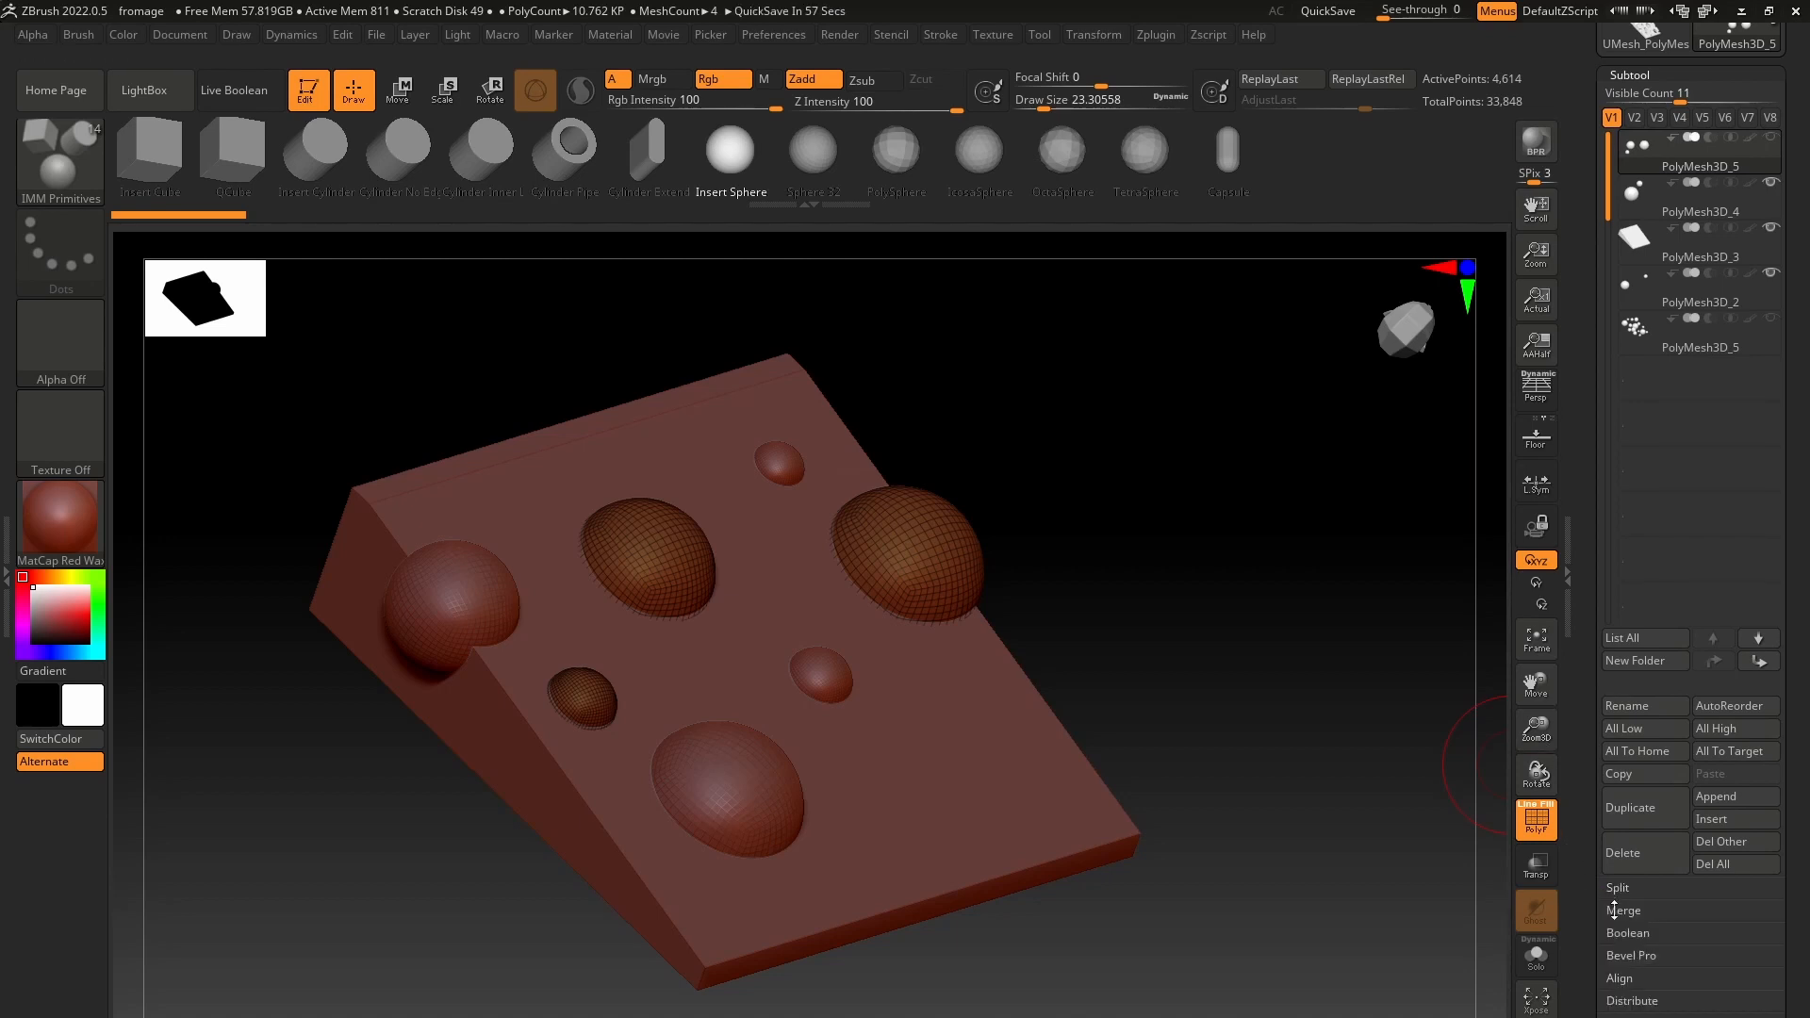
left_click(1618, 911)
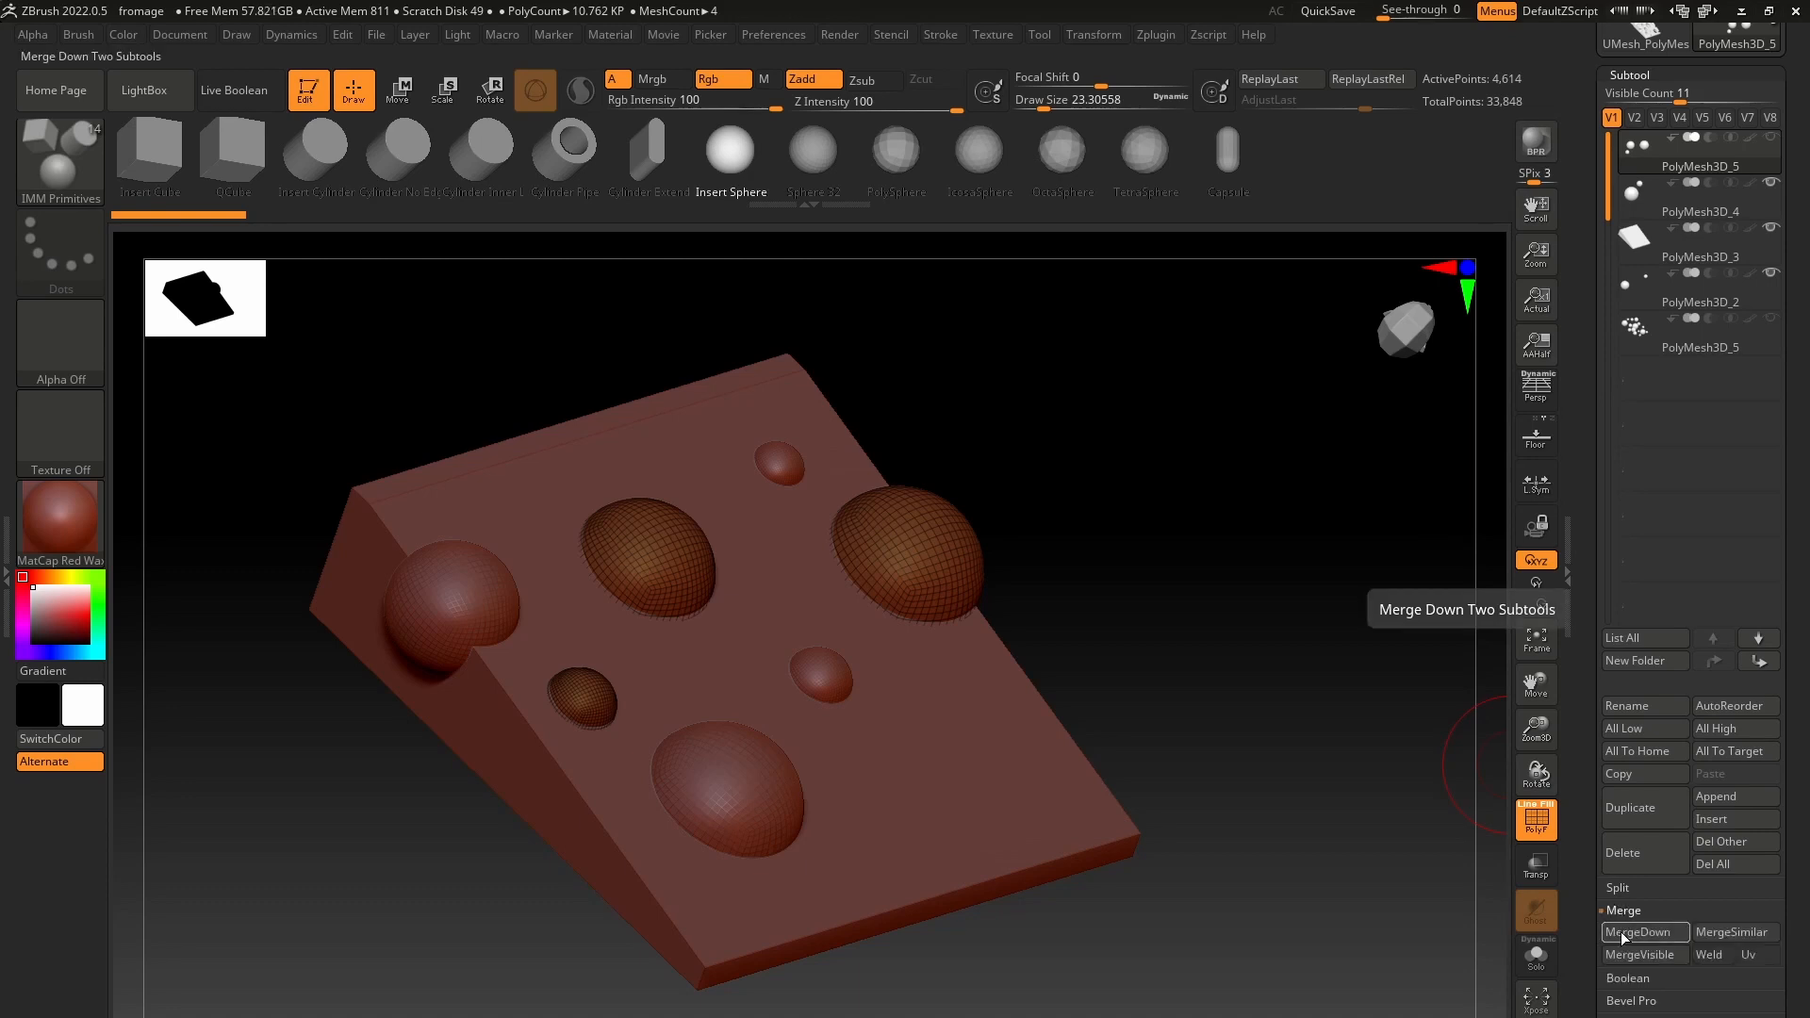
left_click(1620, 931)
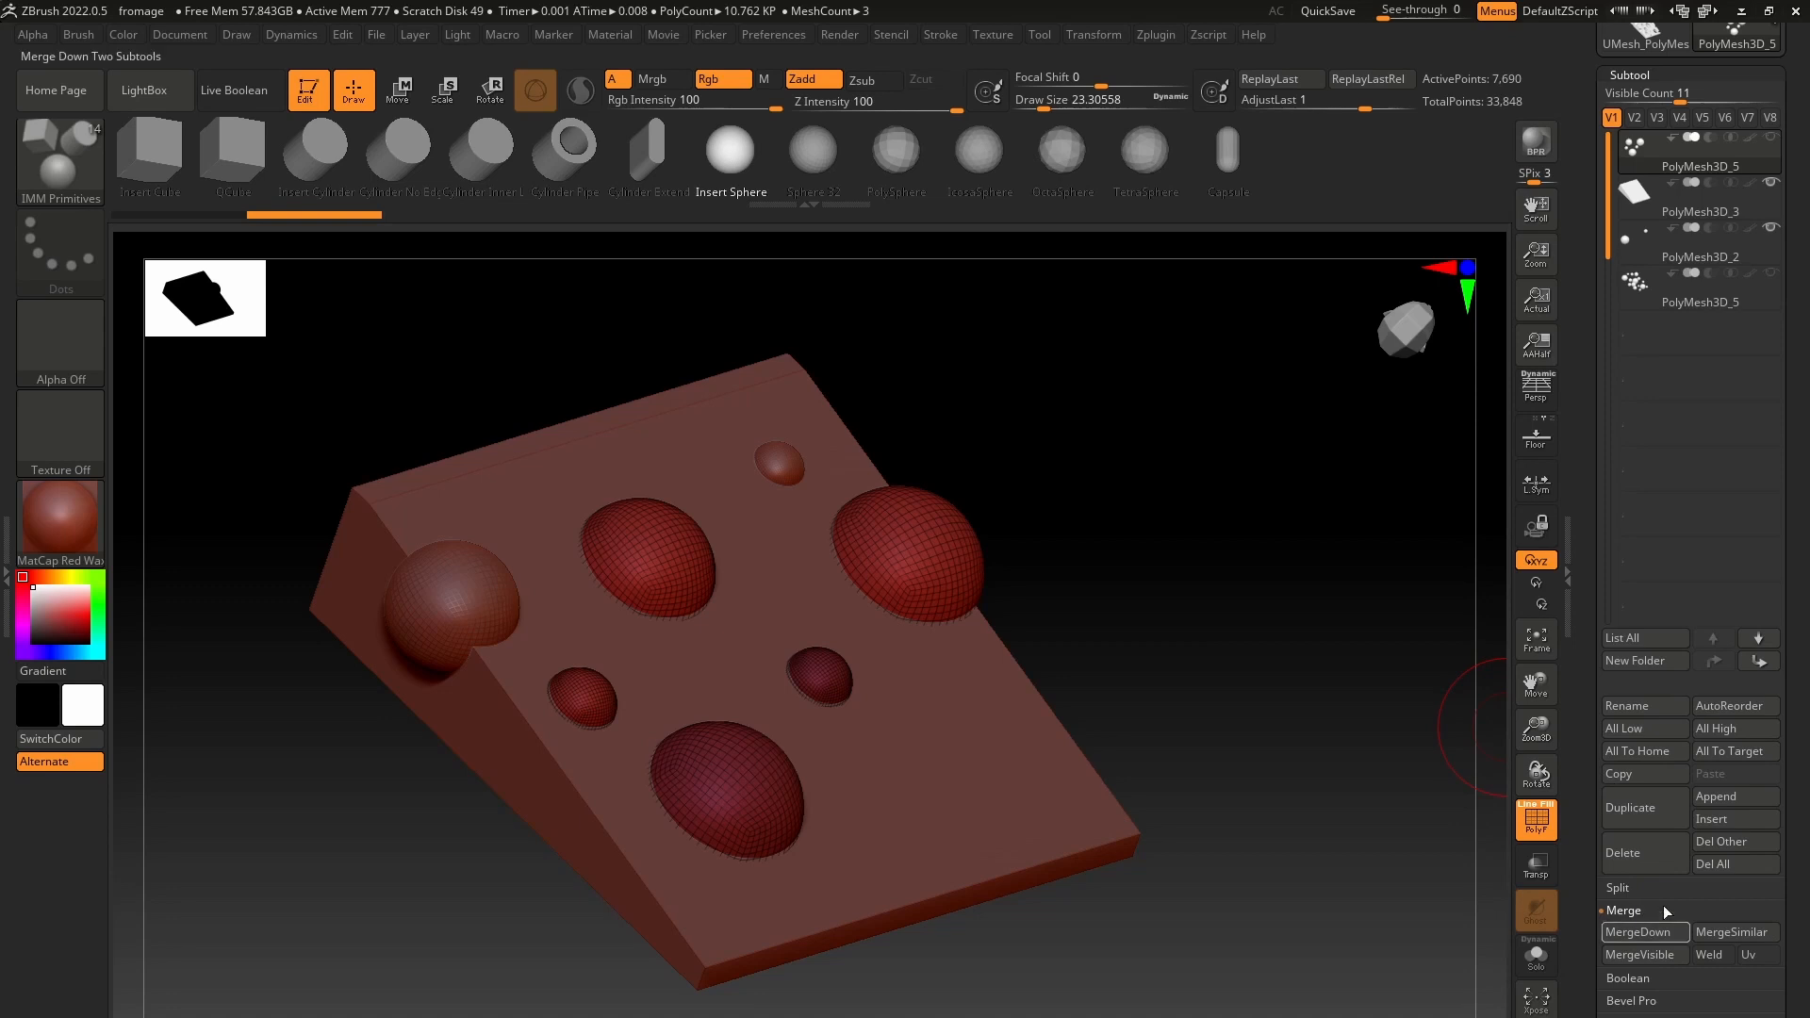
Step: Move the sphere subtool PolyMesh3D_2 above the wedge and merge the first sphere subtool down into it
scroll(1670, 350, "up", 1)
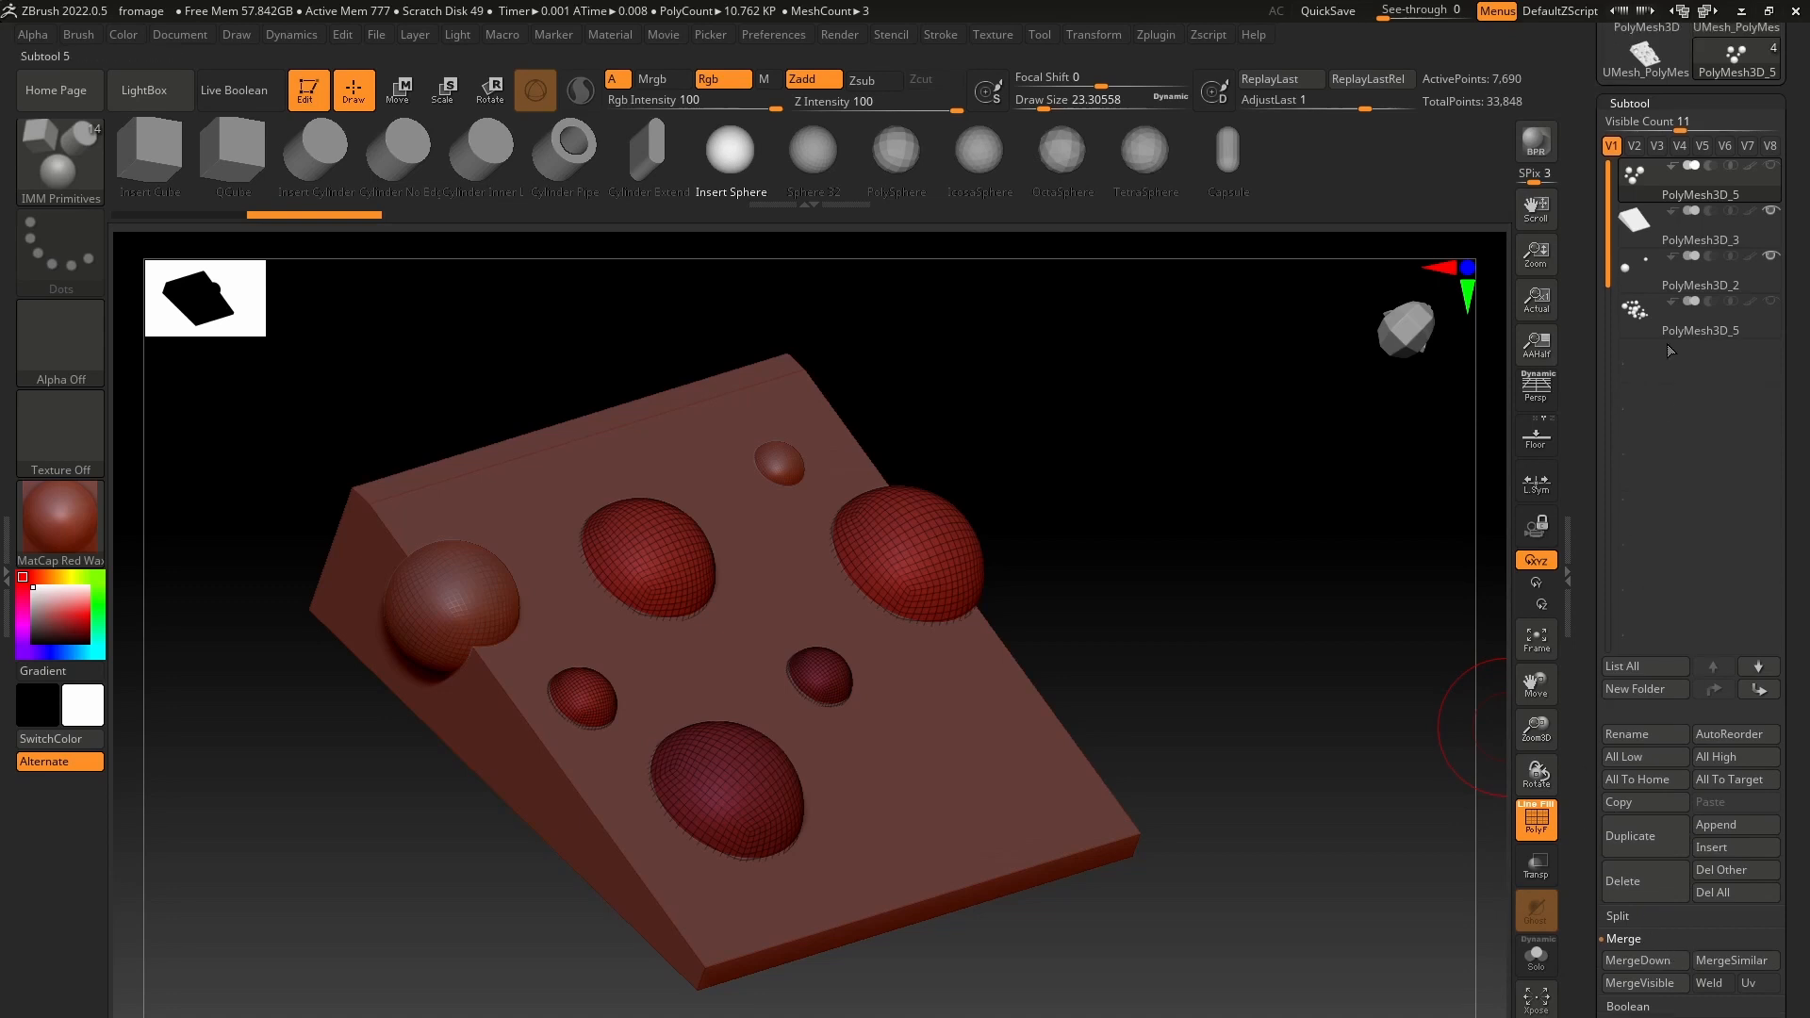
left_click(1640, 267)
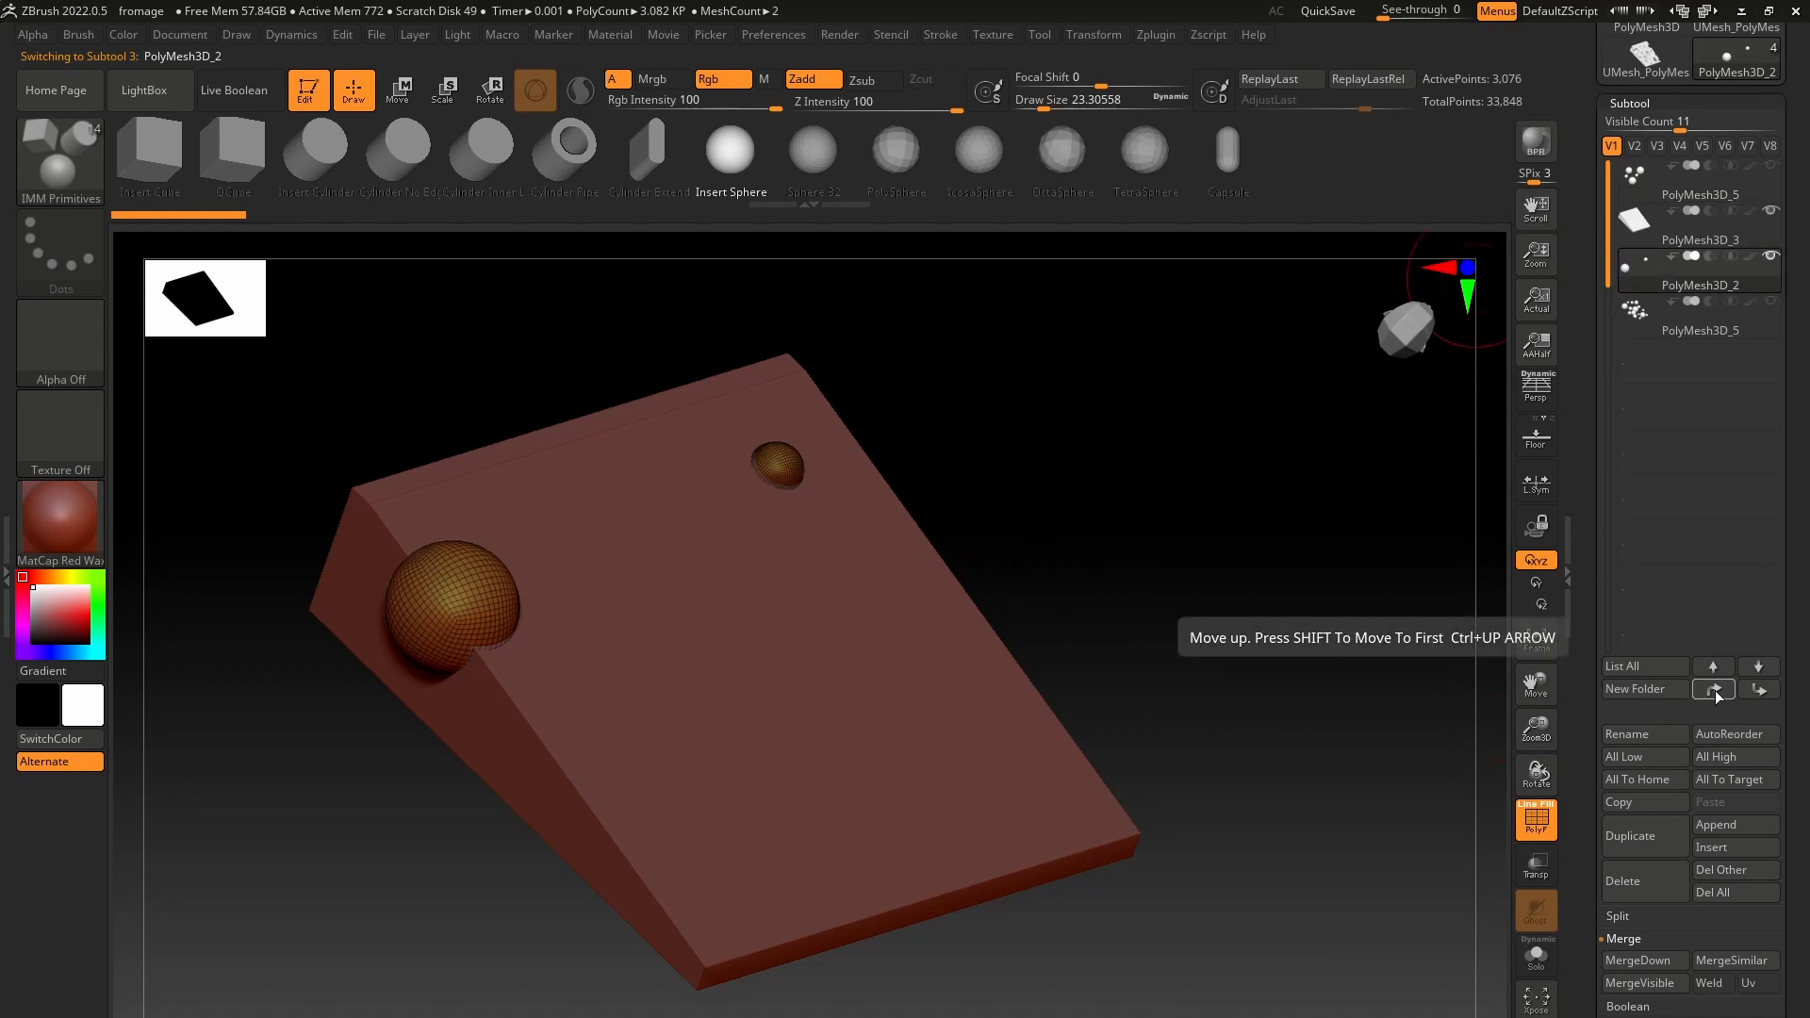
left_click(1714, 690)
left_click(1633, 189)
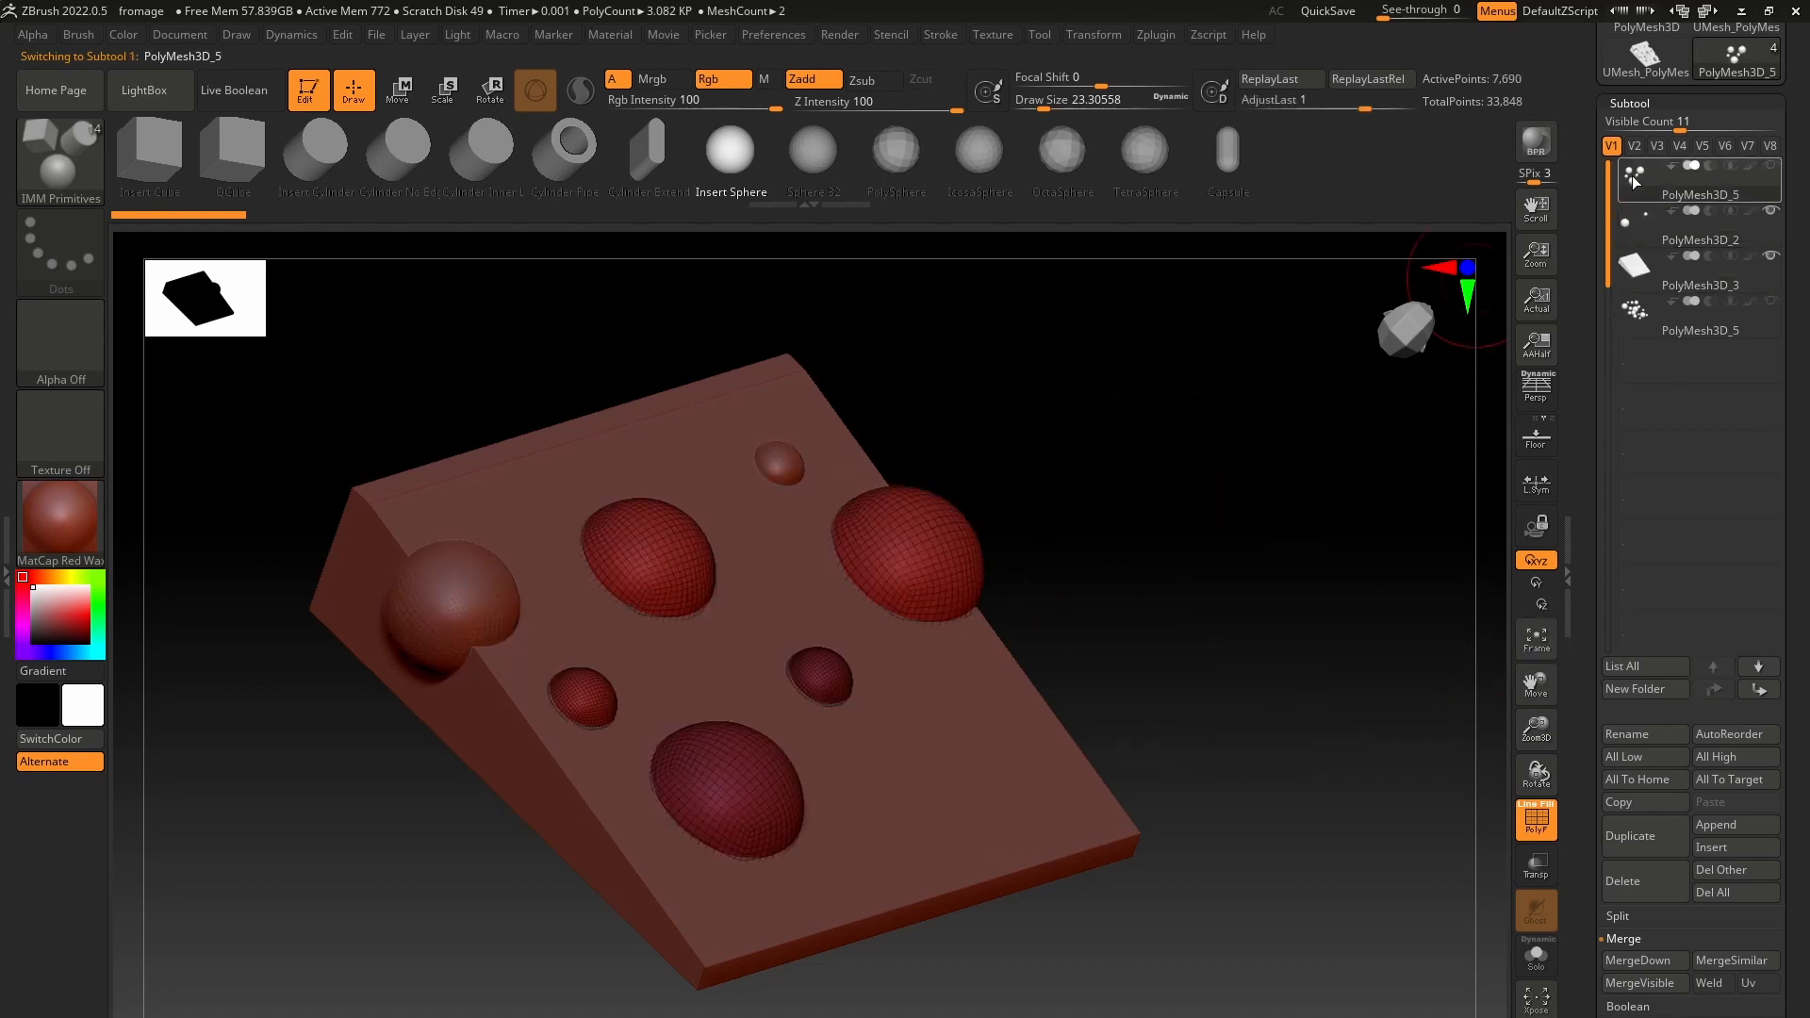
left_click(1626, 959)
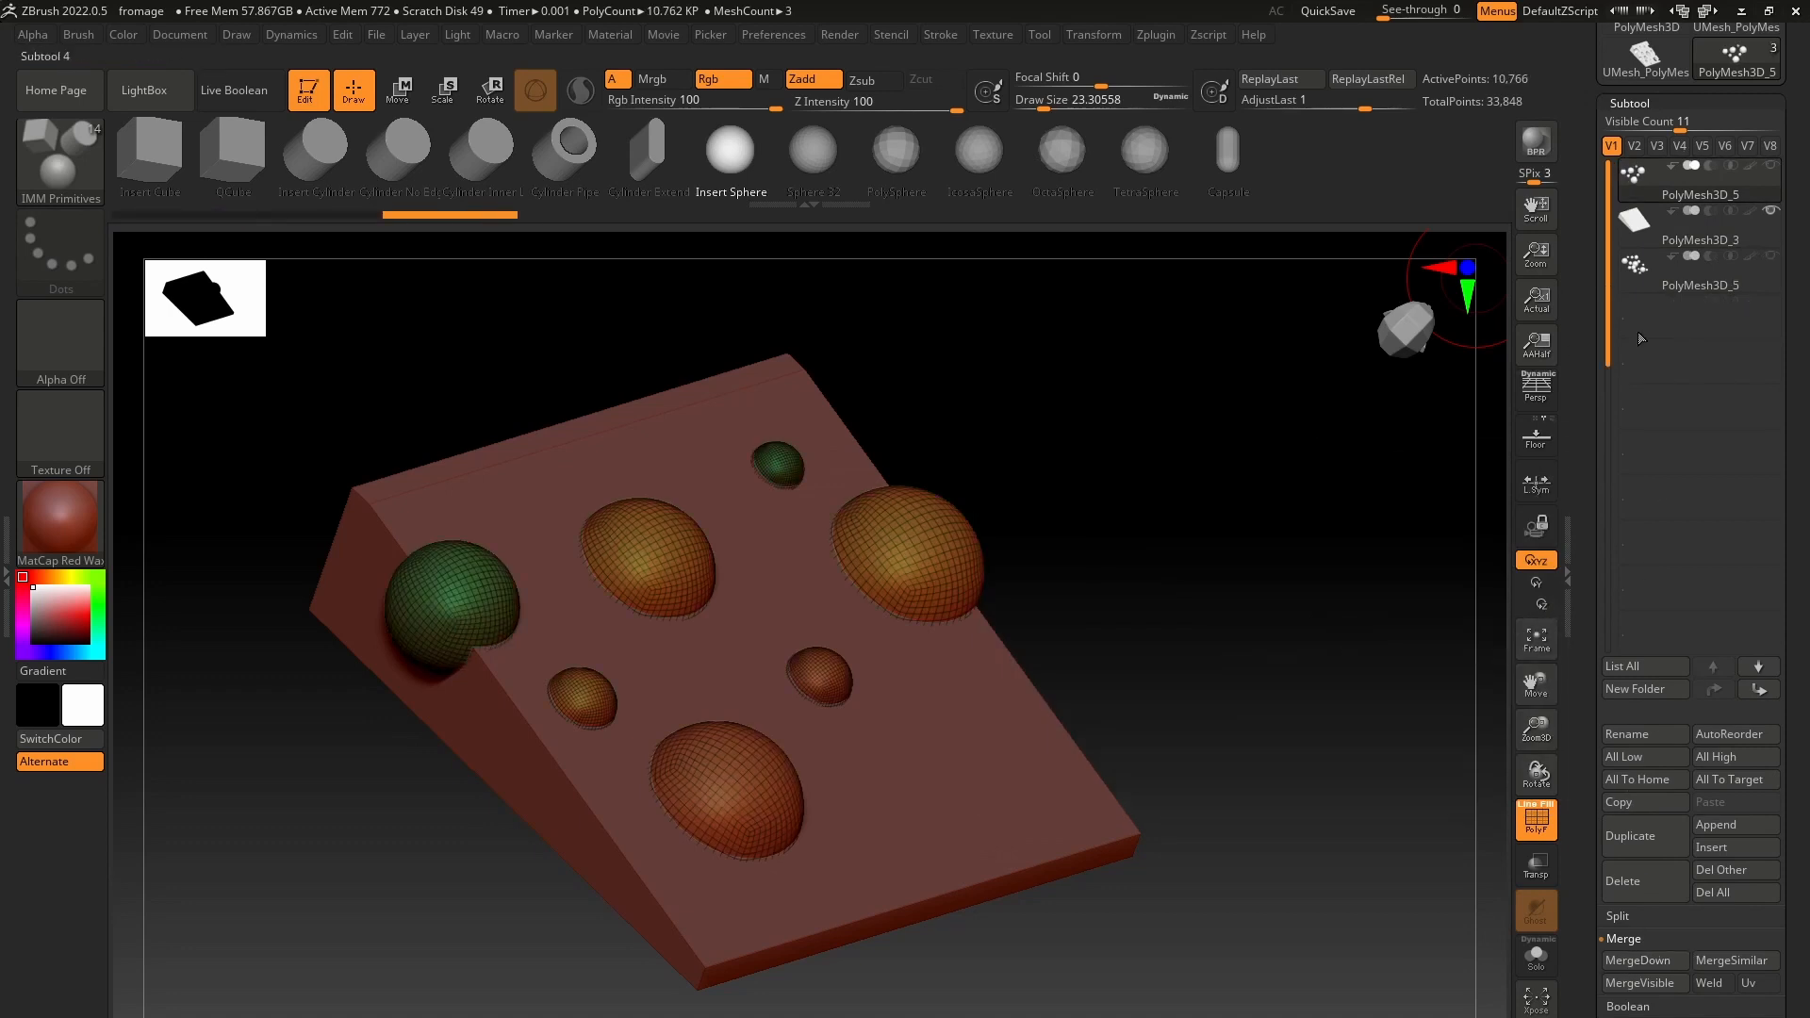
Step: Isolate the merged sphere subtool with Solo and delete it from the subtool list
left_click(1535, 954)
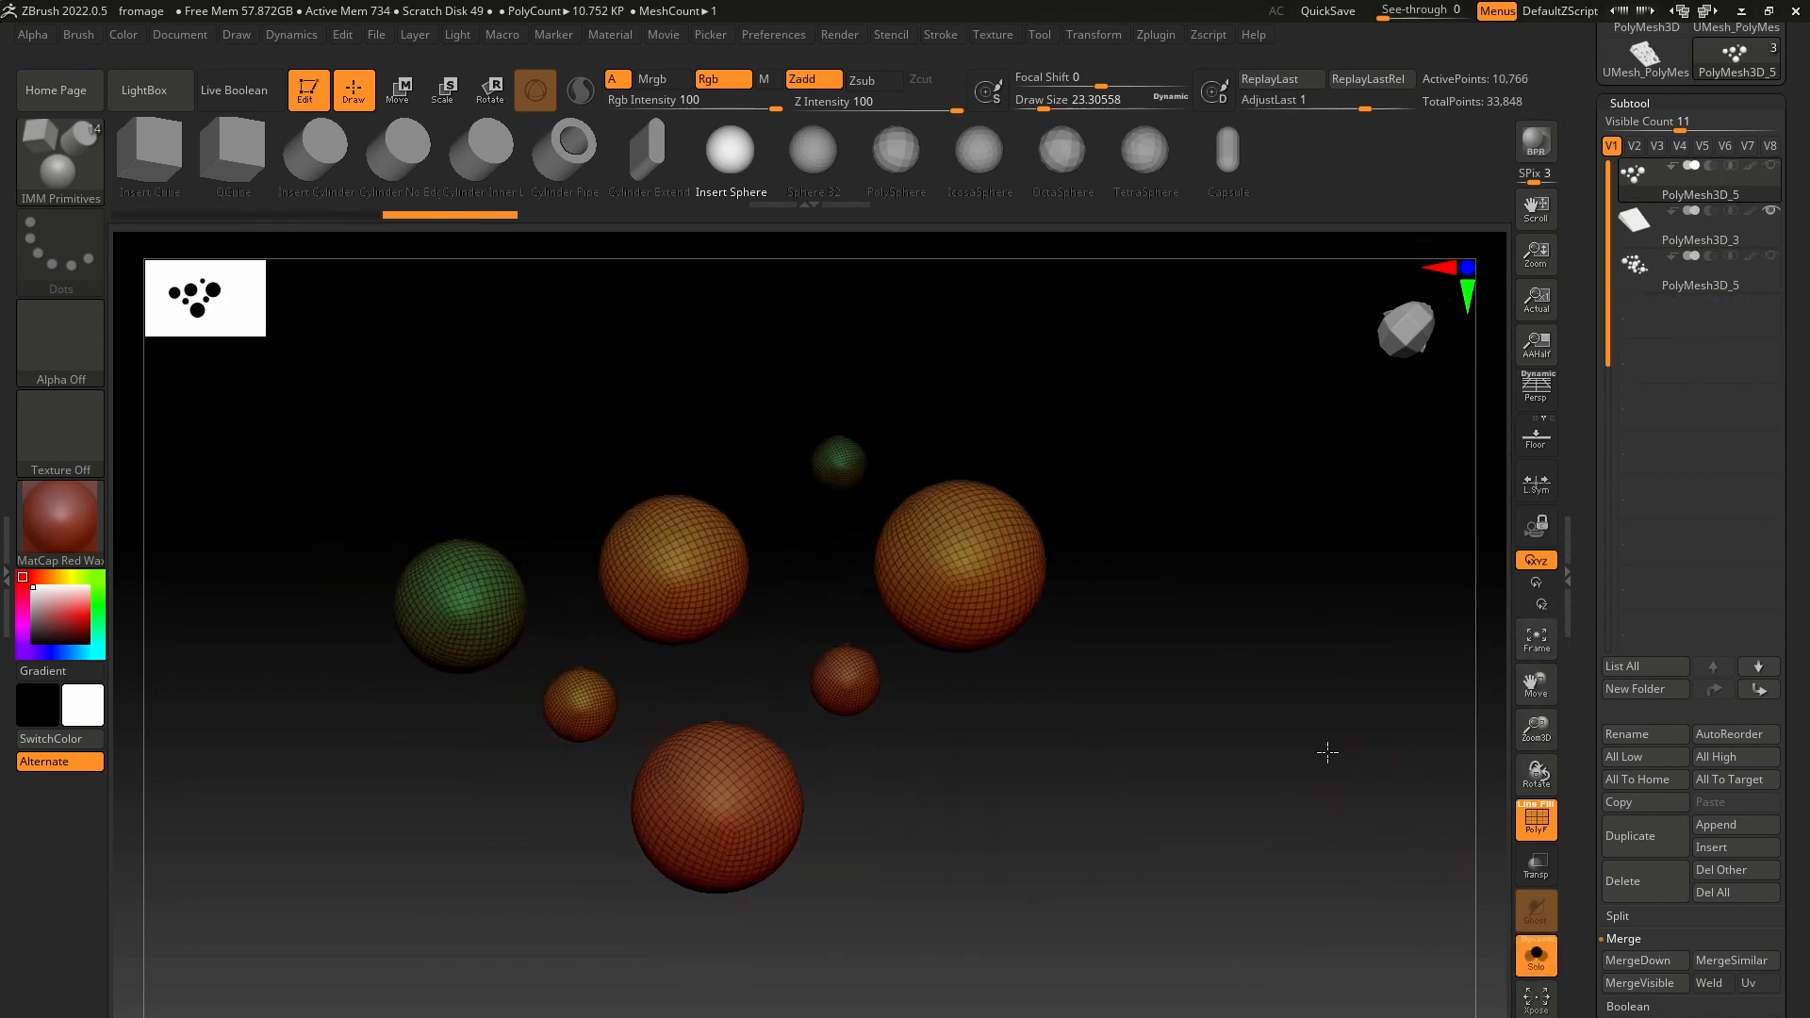
left_click(1638, 223)
left_click(1625, 181)
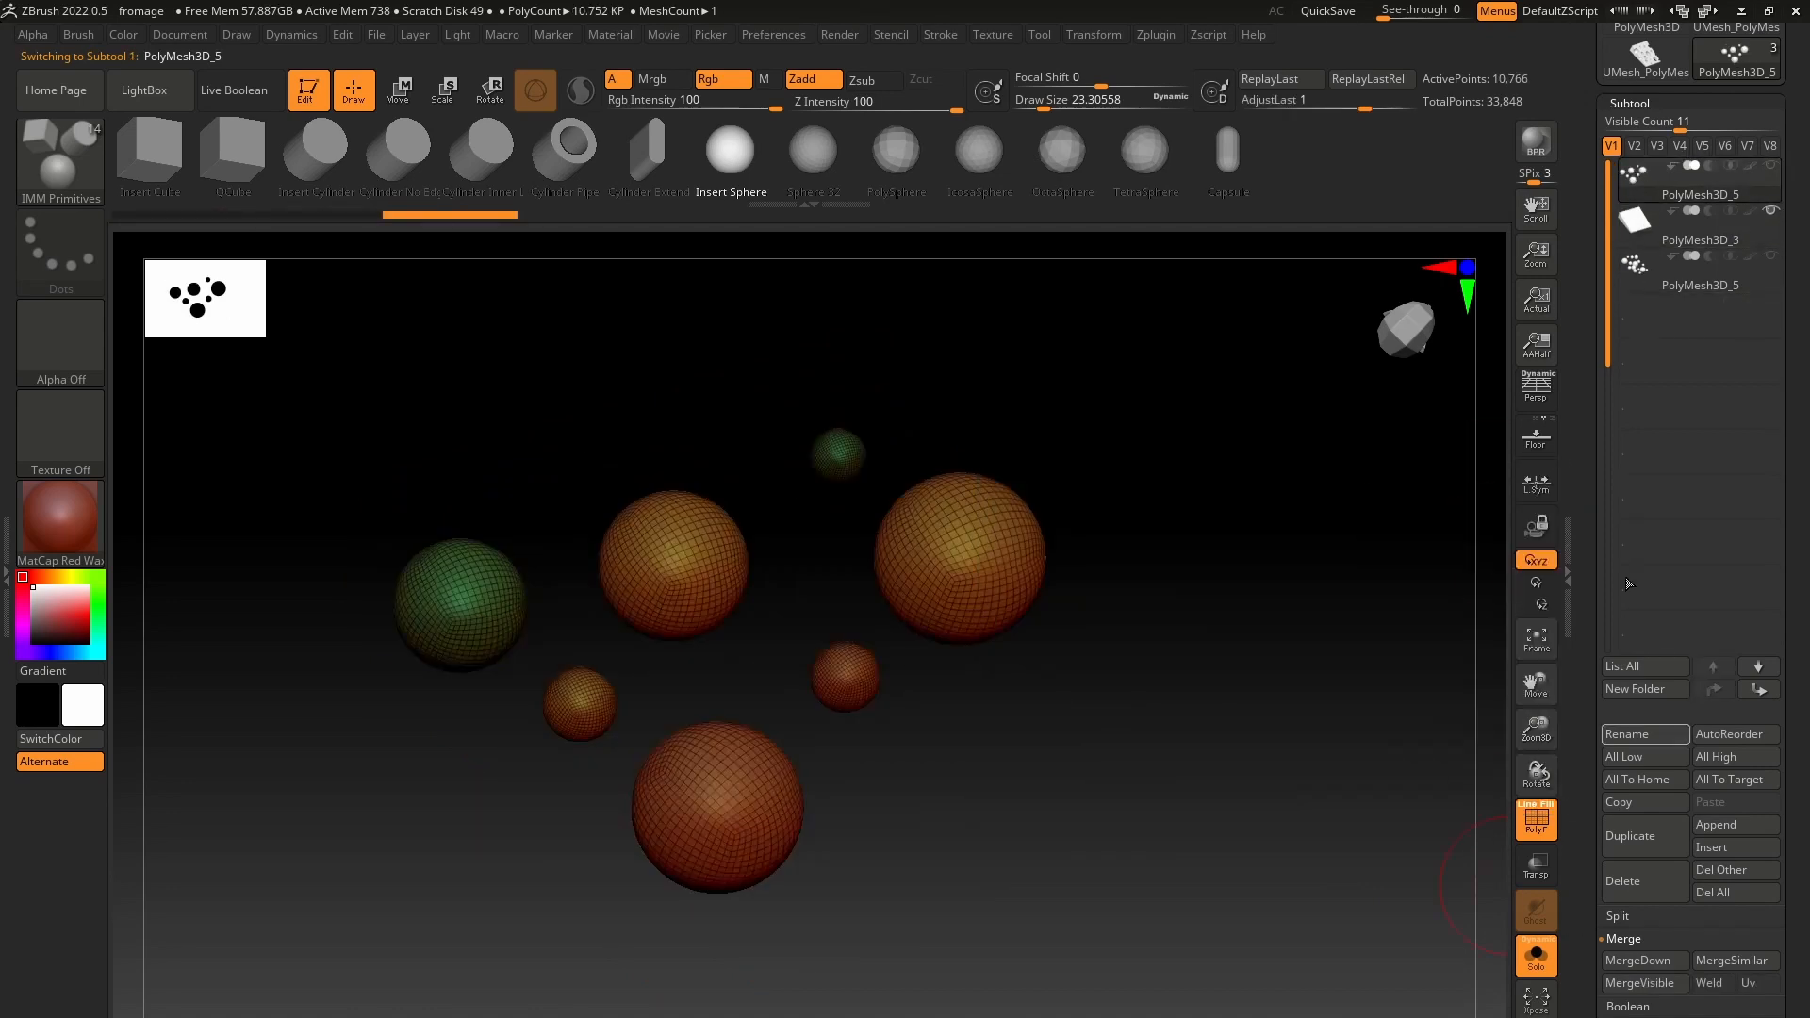
left_click(1633, 887)
left_click(1470, 933)
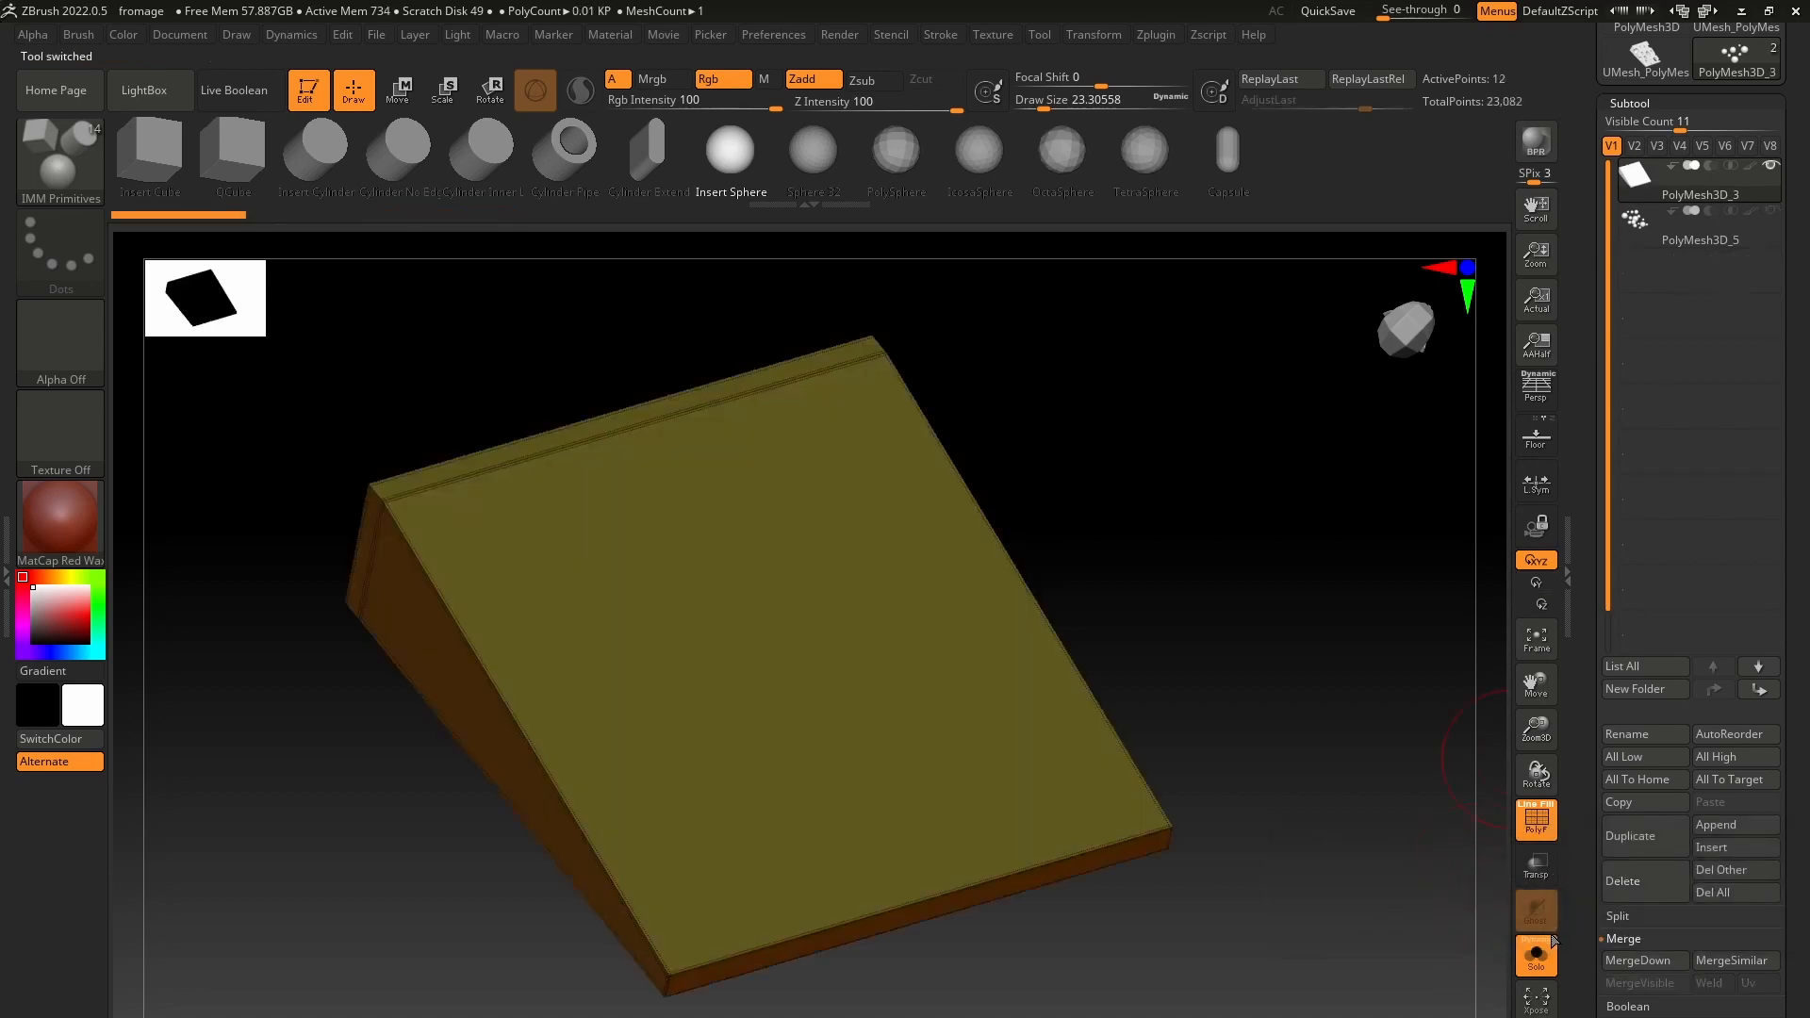
Step: Turn off Solo, show the sphere subtool PolyMesh3D_5 together with the wedge, and enable Live Boolean
left_click(1772, 211)
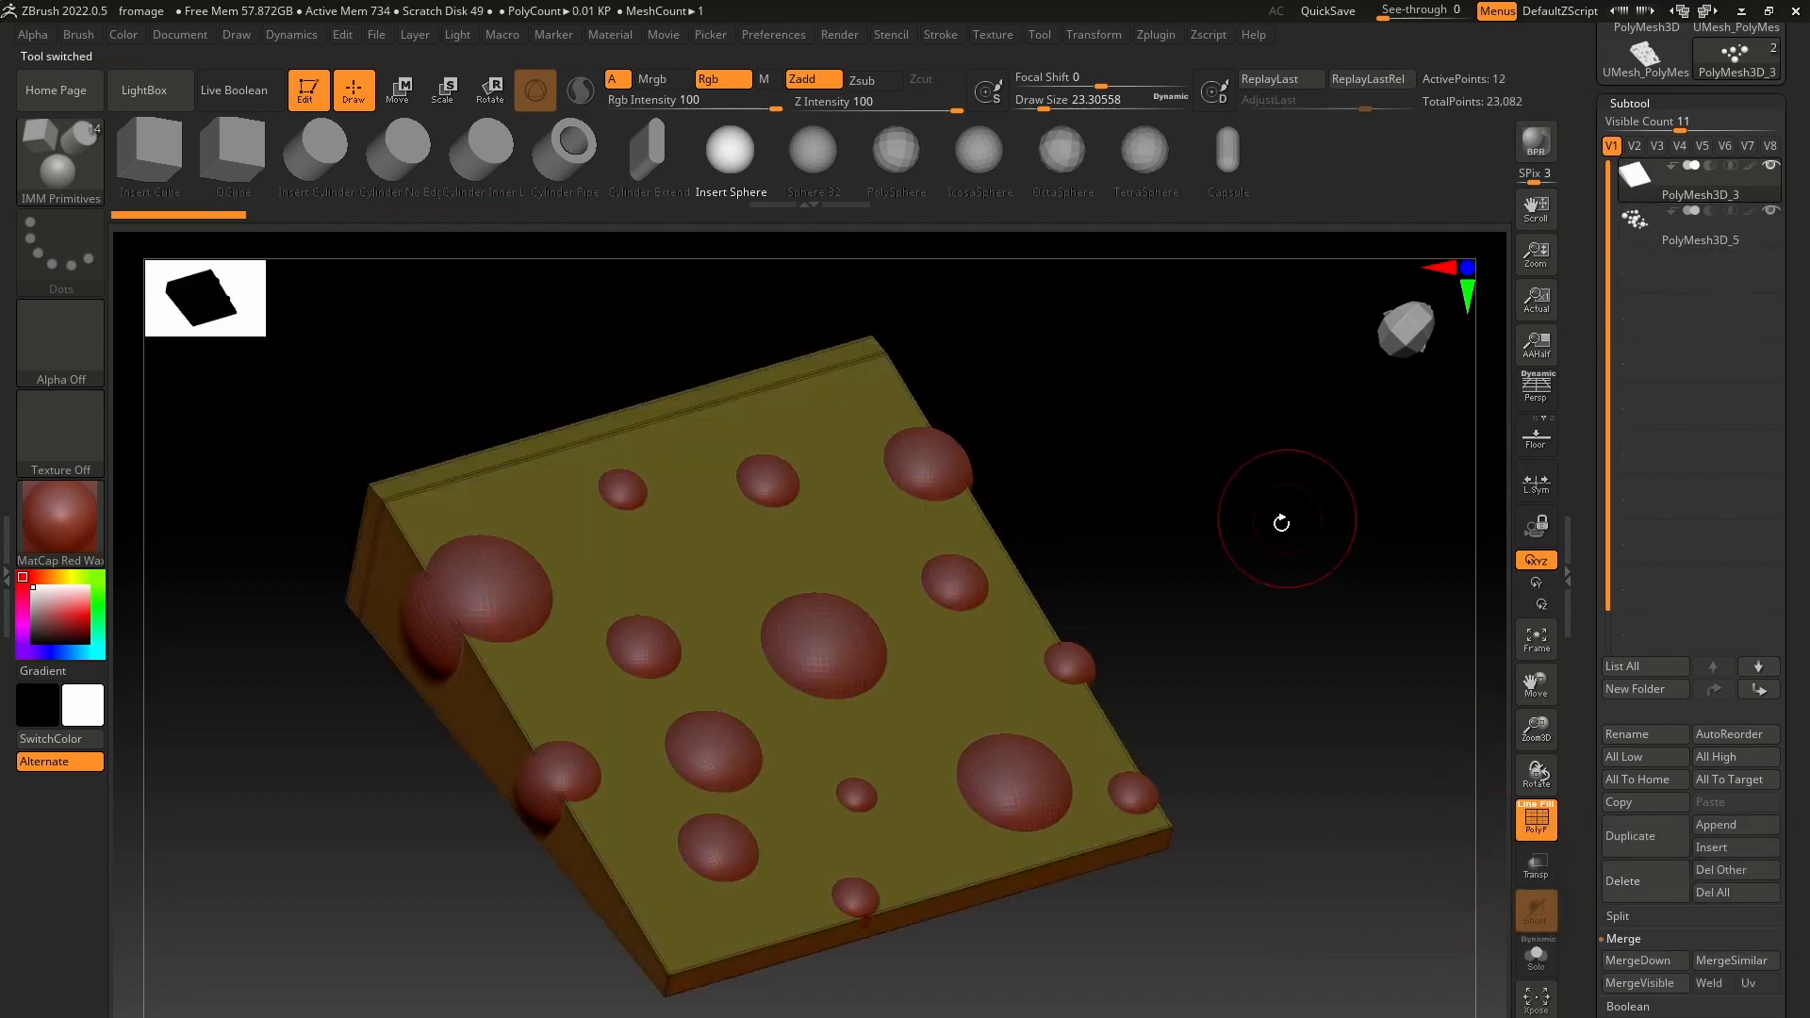
left_click_drag(1281, 522, 1284, 526)
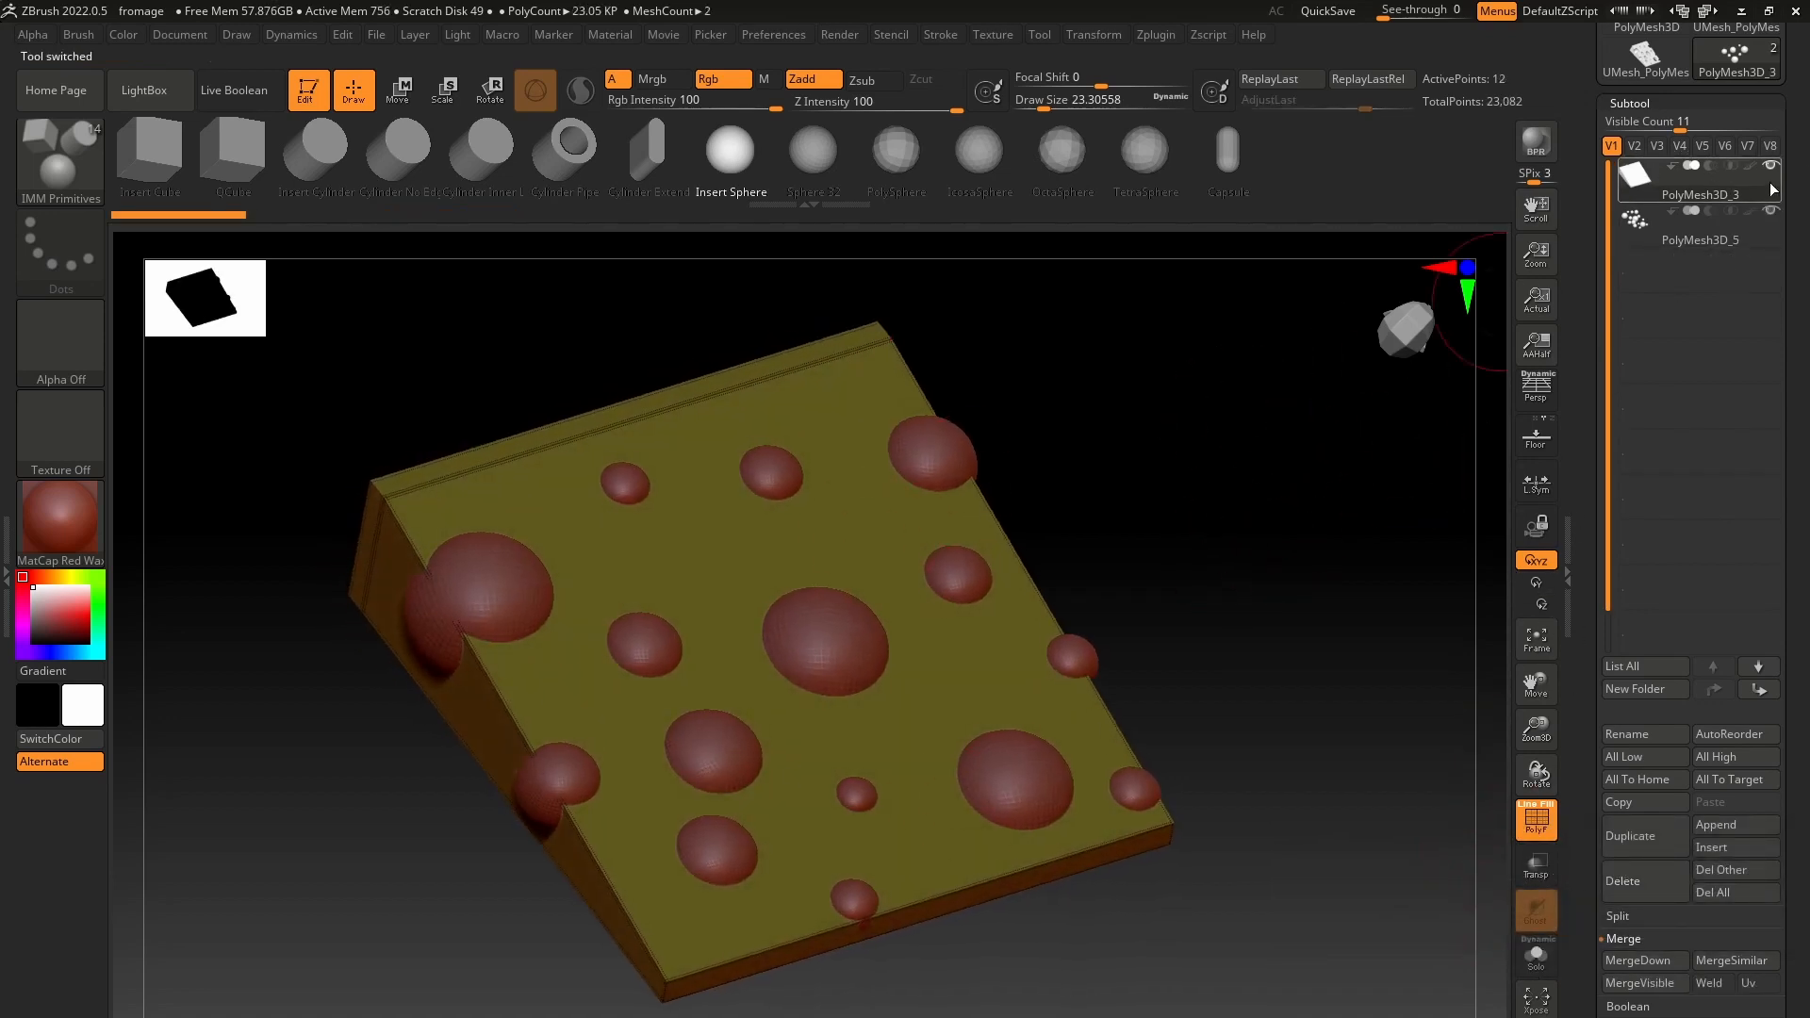
left_click(230, 90)
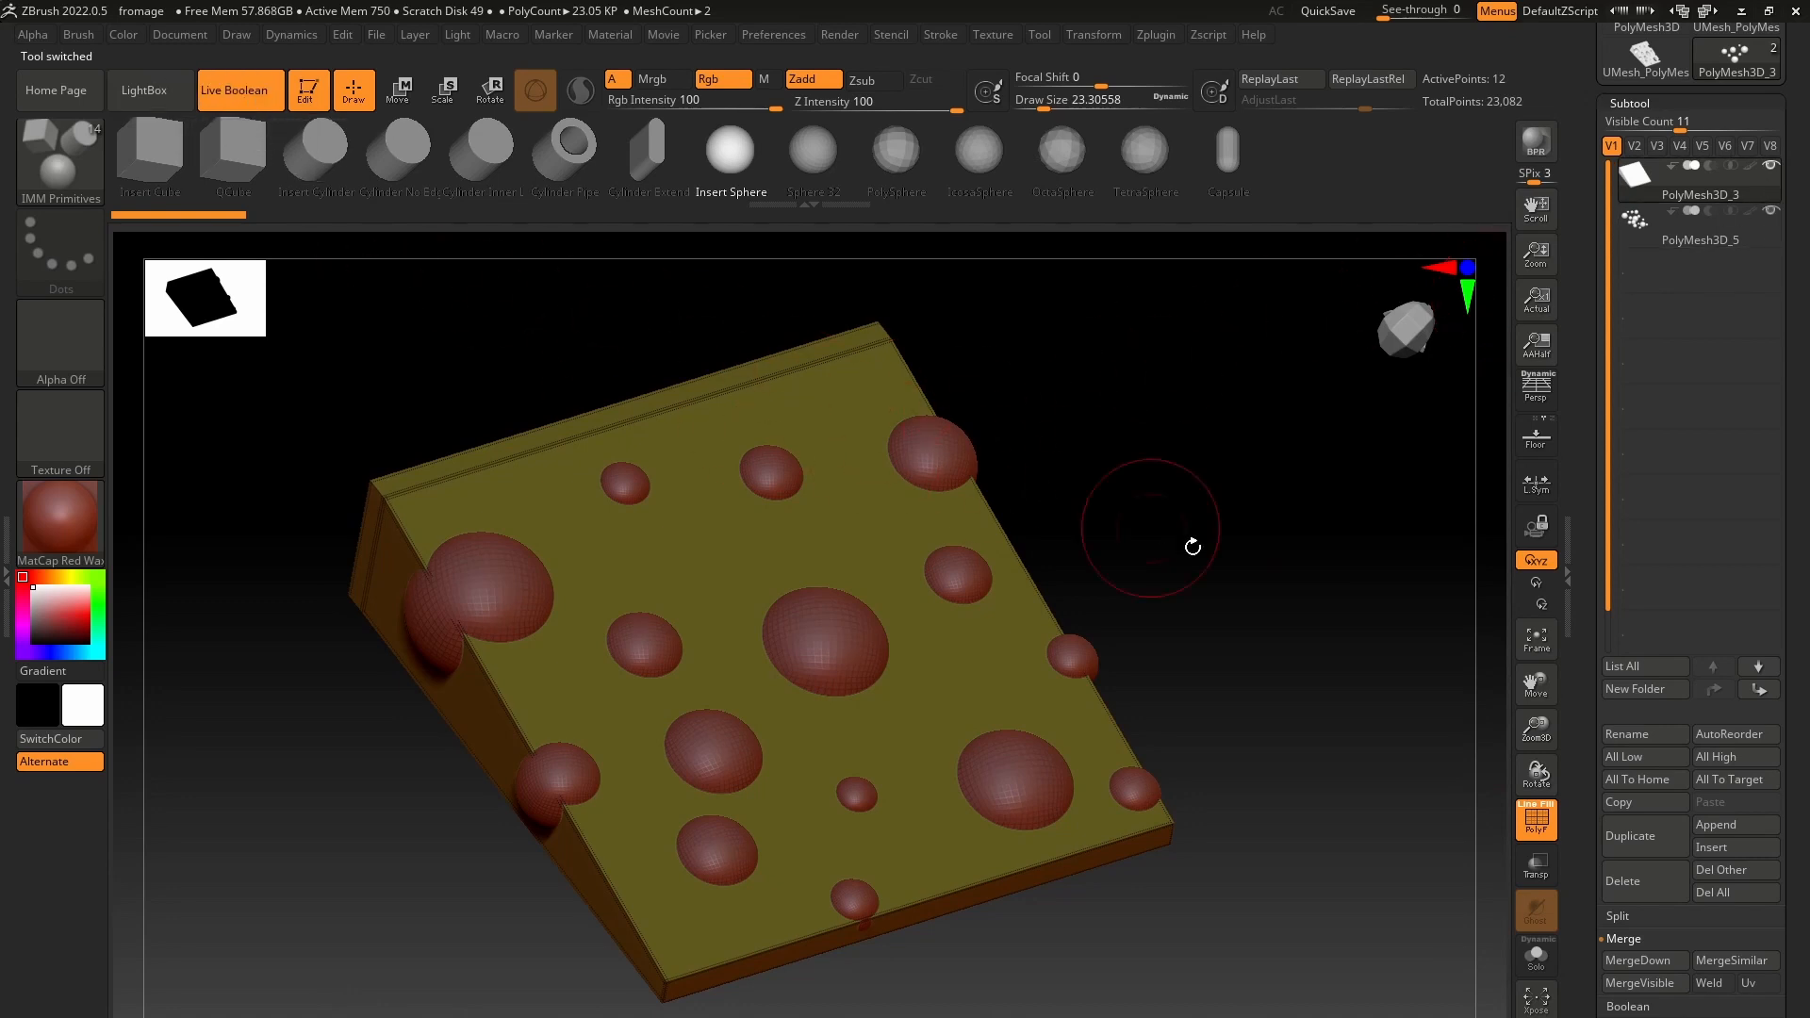
left_click_drag(1191, 545, 1232, 594)
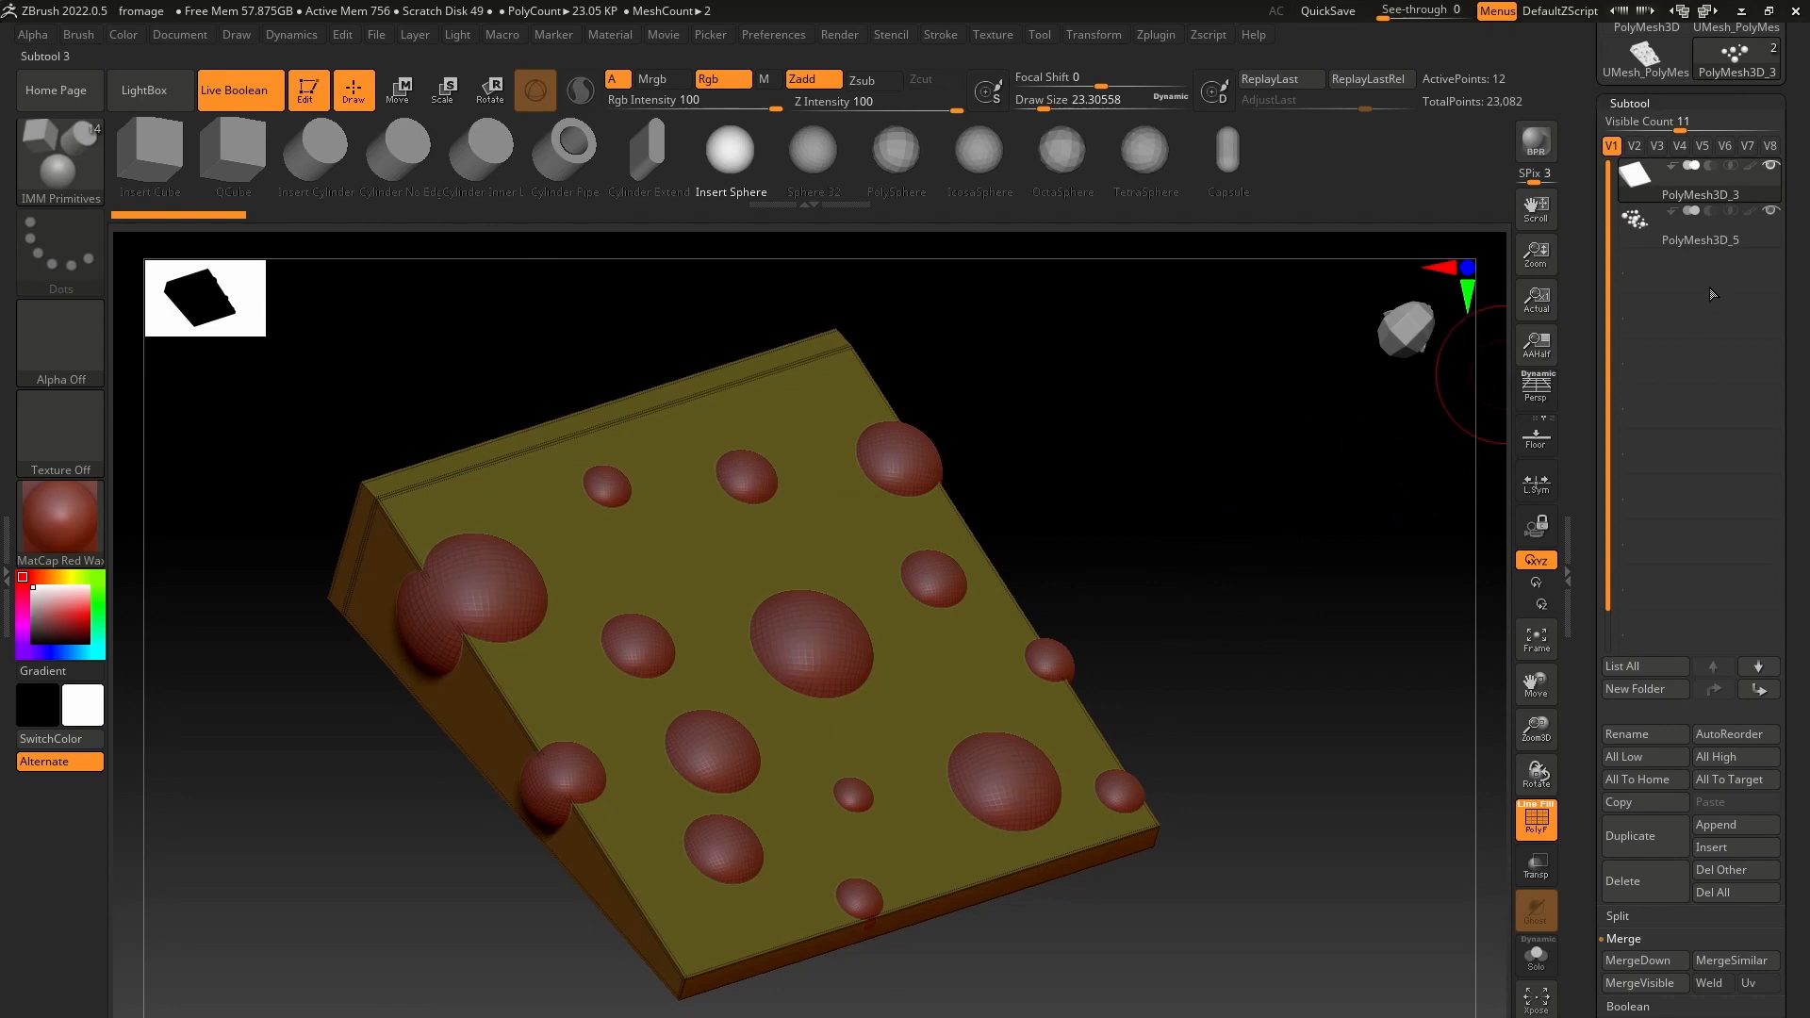
Step: Generate a boolean mesh from the wedge and the spheres with both subtools in additive mode
mouse_move(1690, 162)
scroll(1649, 56, "up", 1)
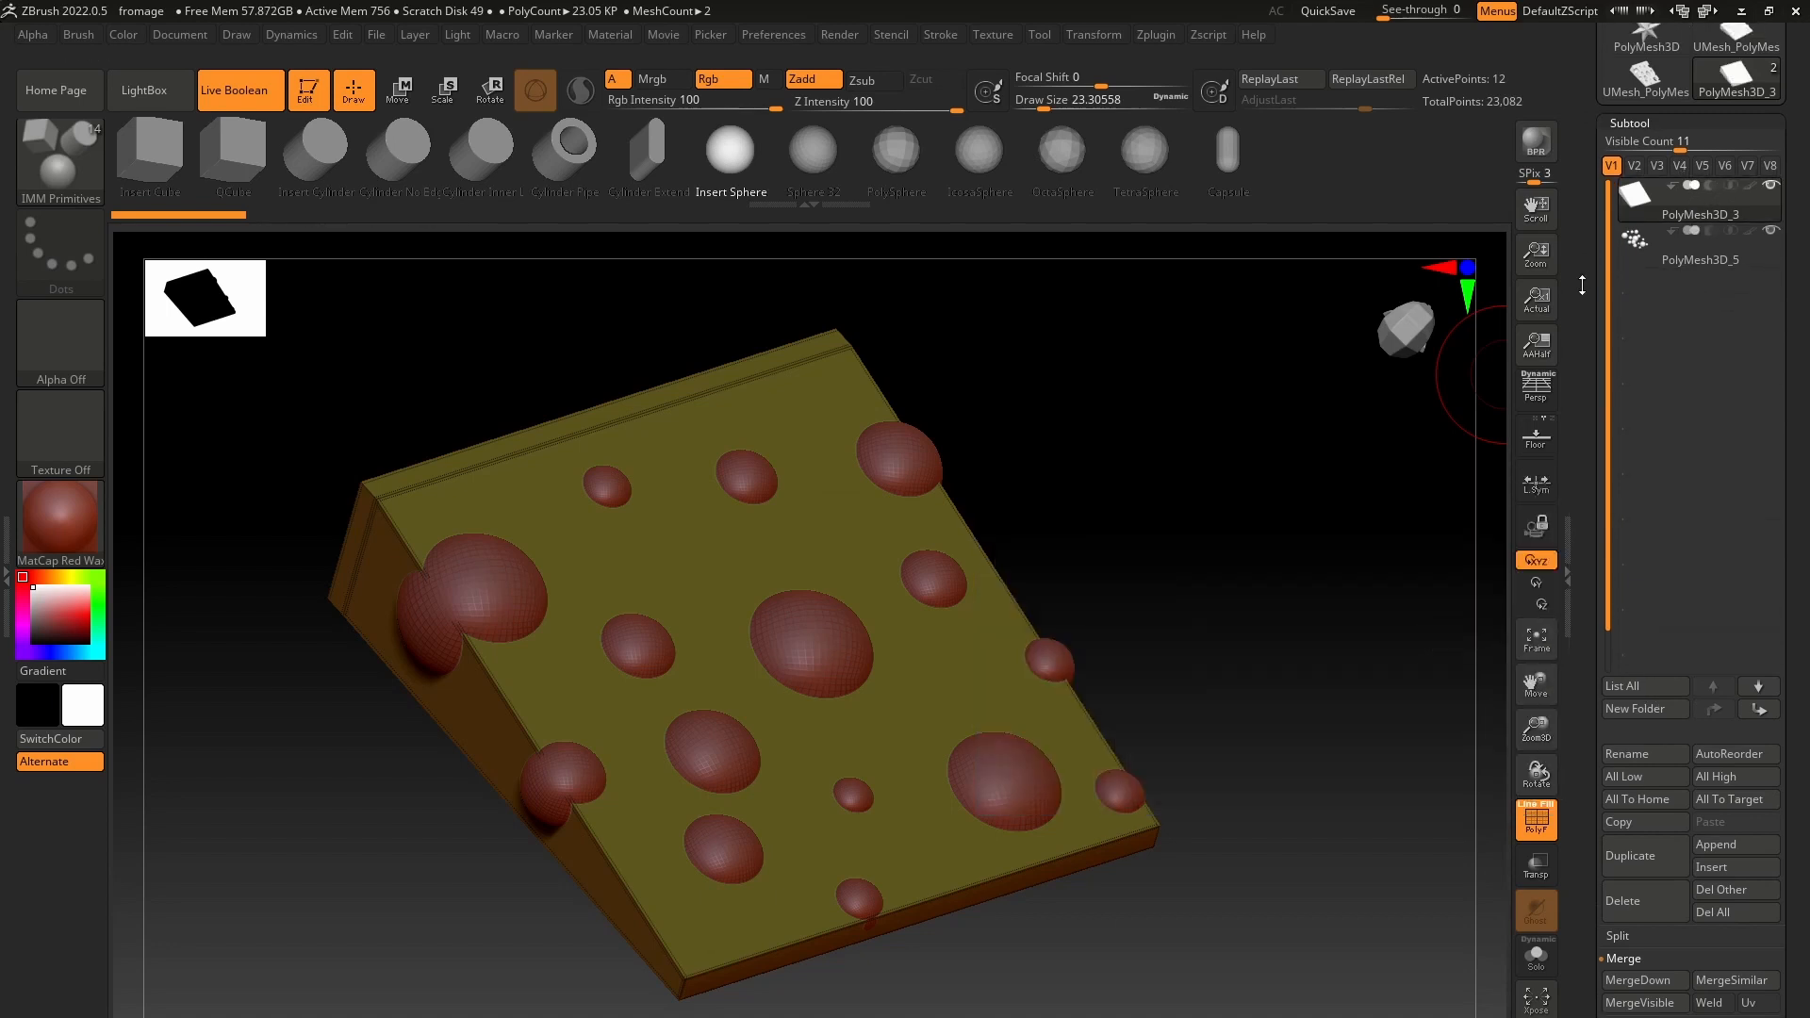
left_click(1640, 114)
left_click(1638, 115)
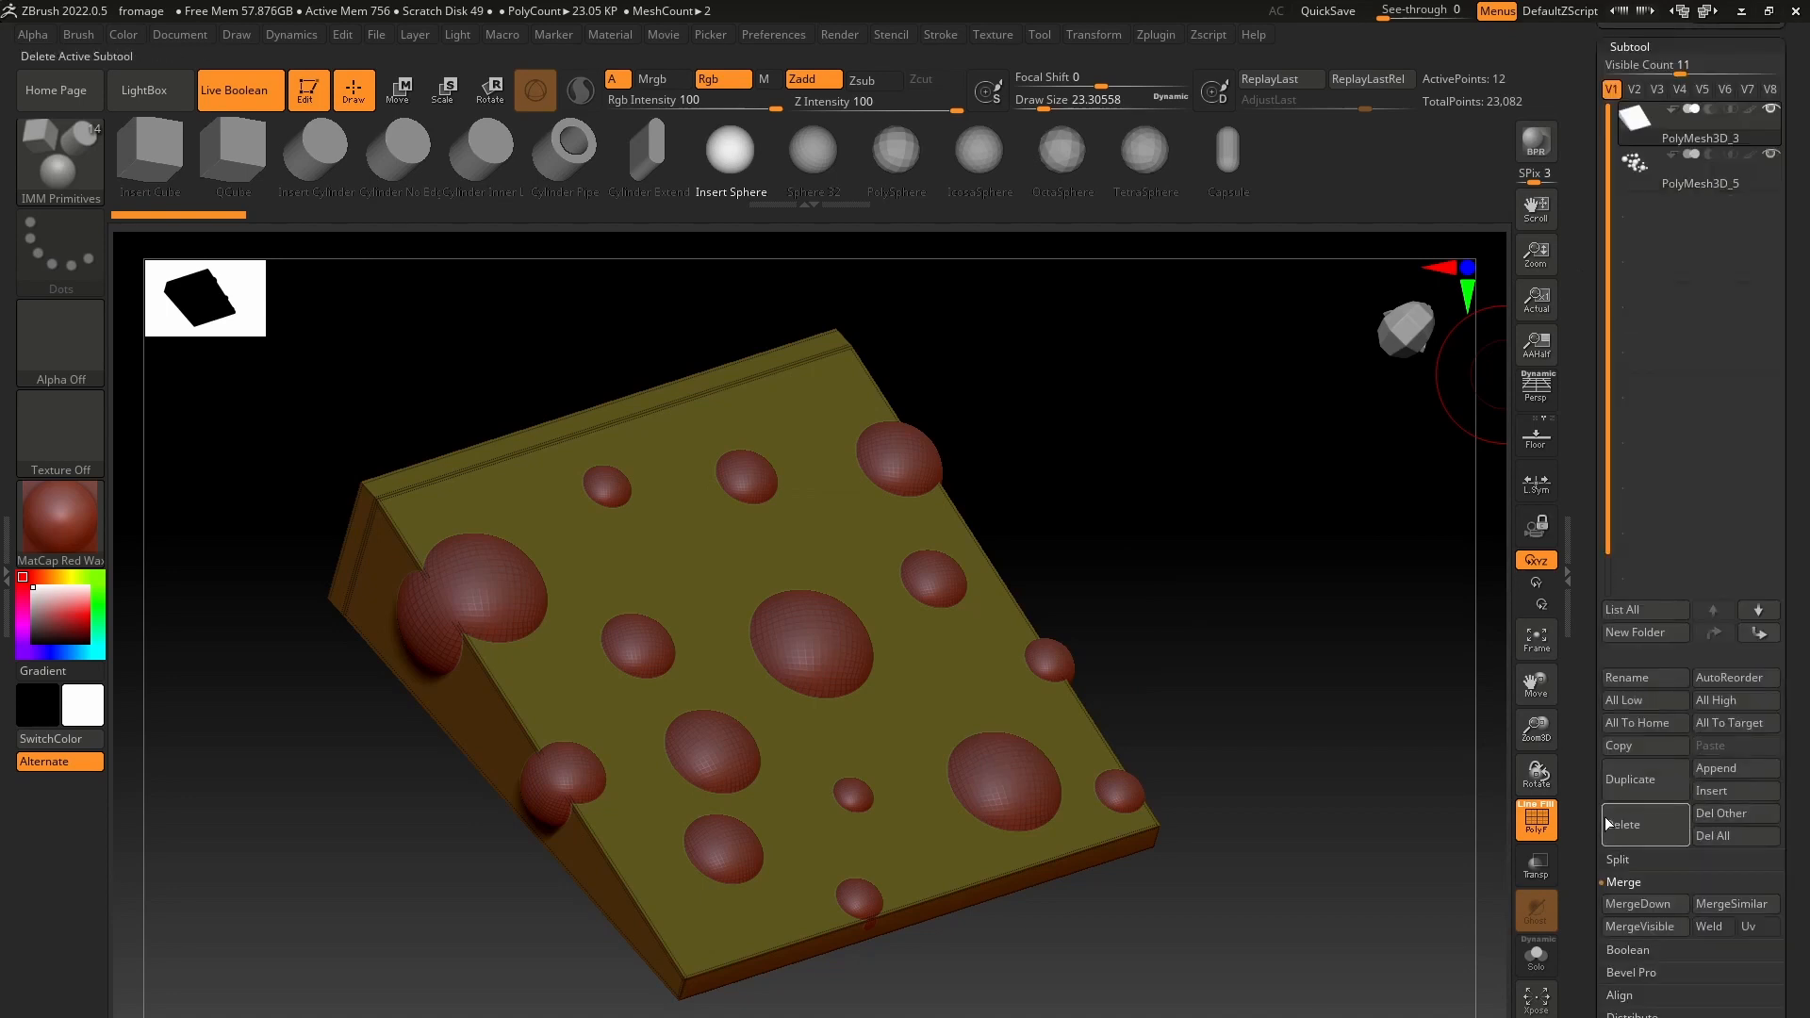
scroll(1607, 849, "down", 1)
left_click(1618, 858)
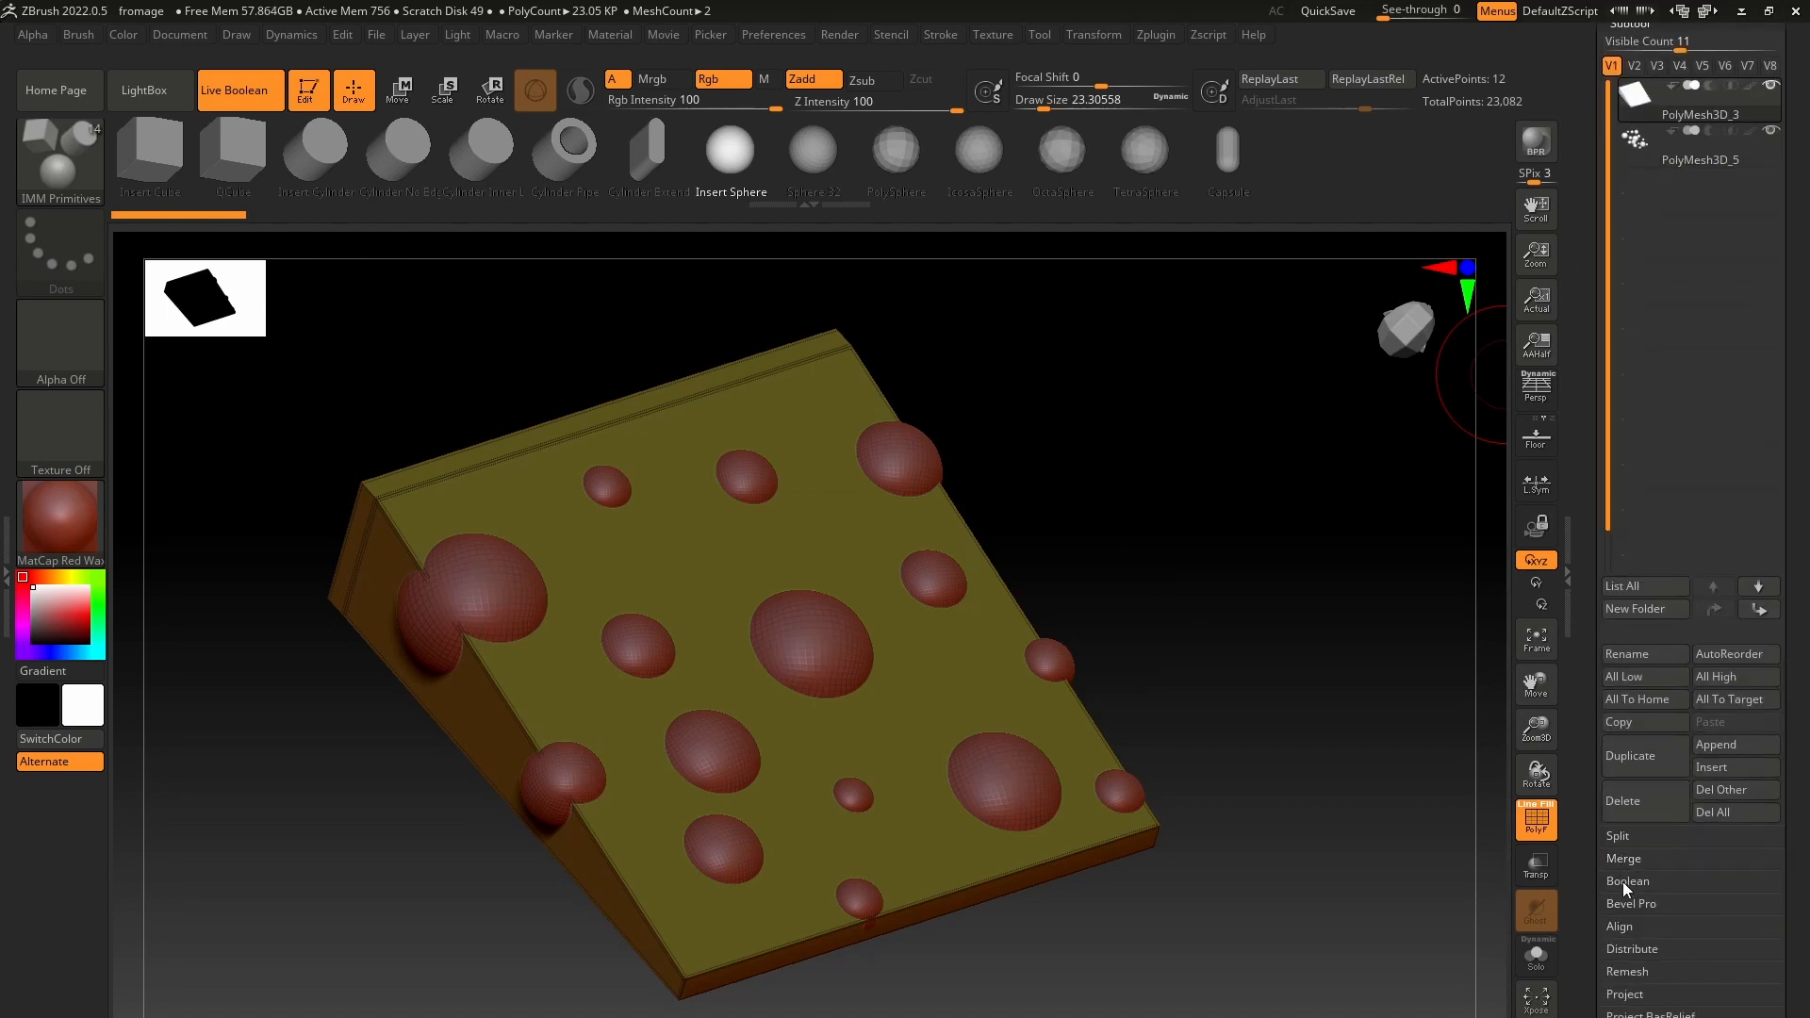
left_click(1621, 880)
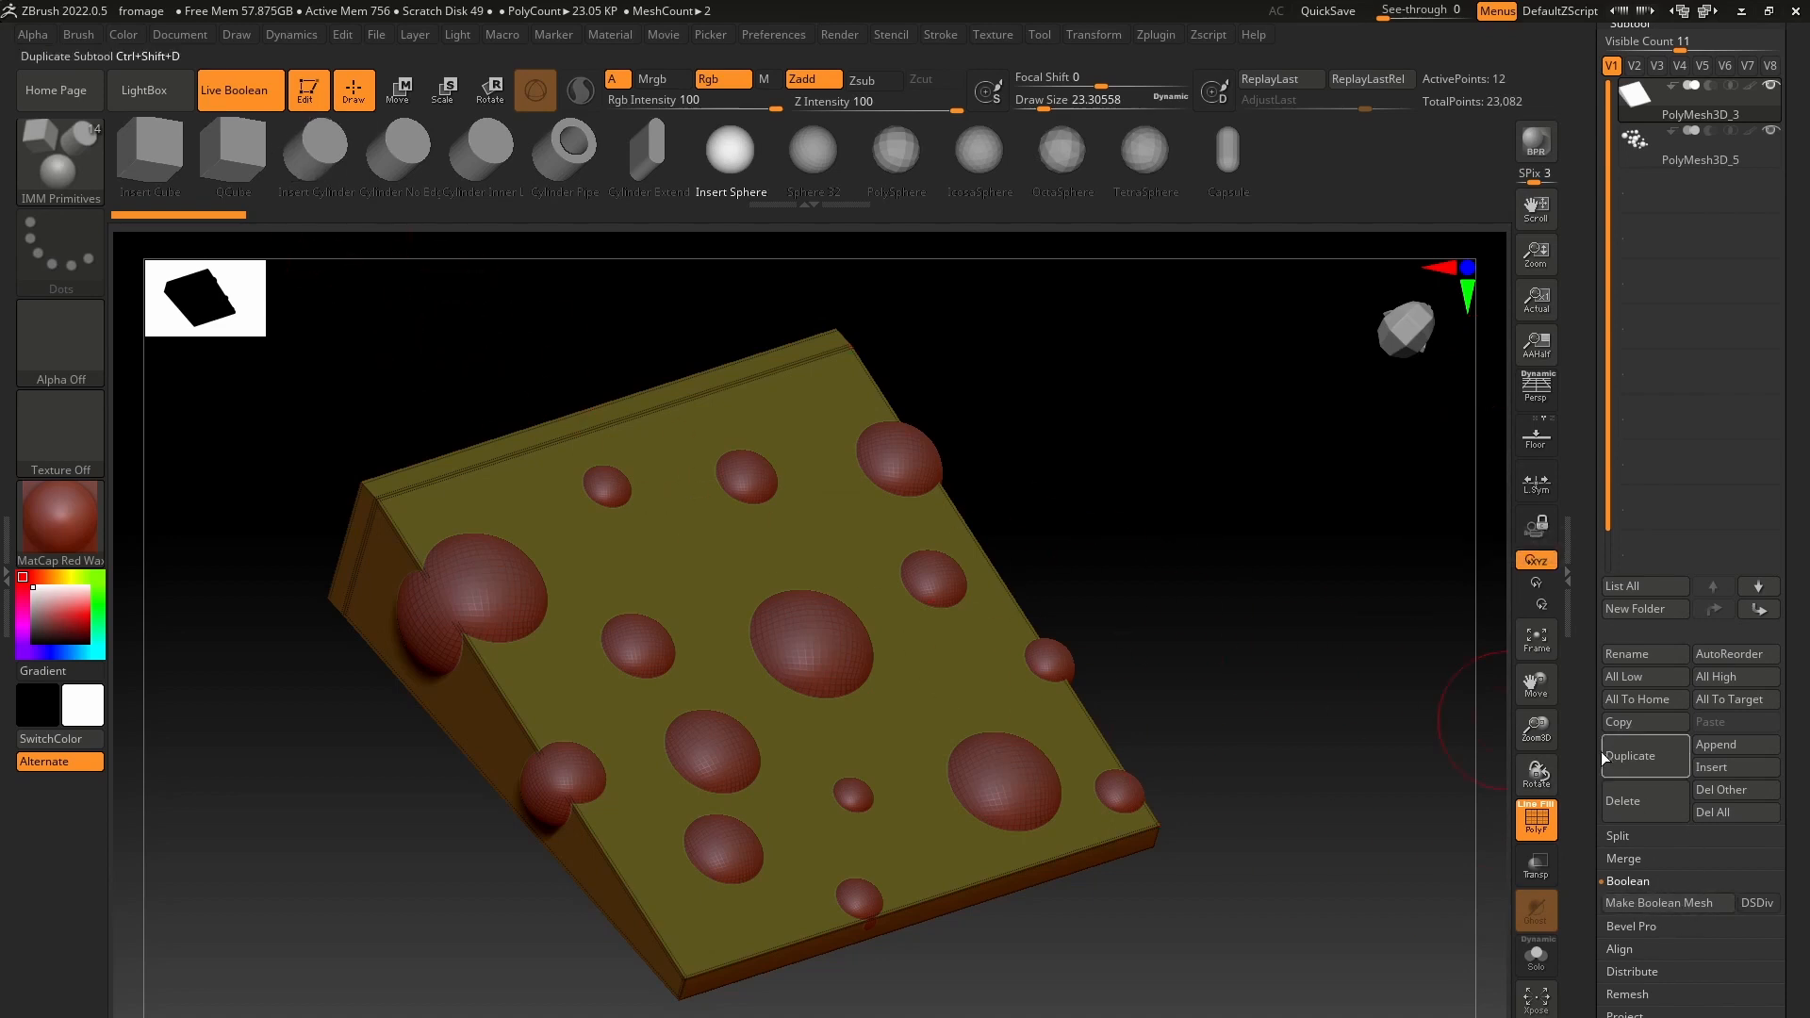
scroll(1601, 751, "up", 1)
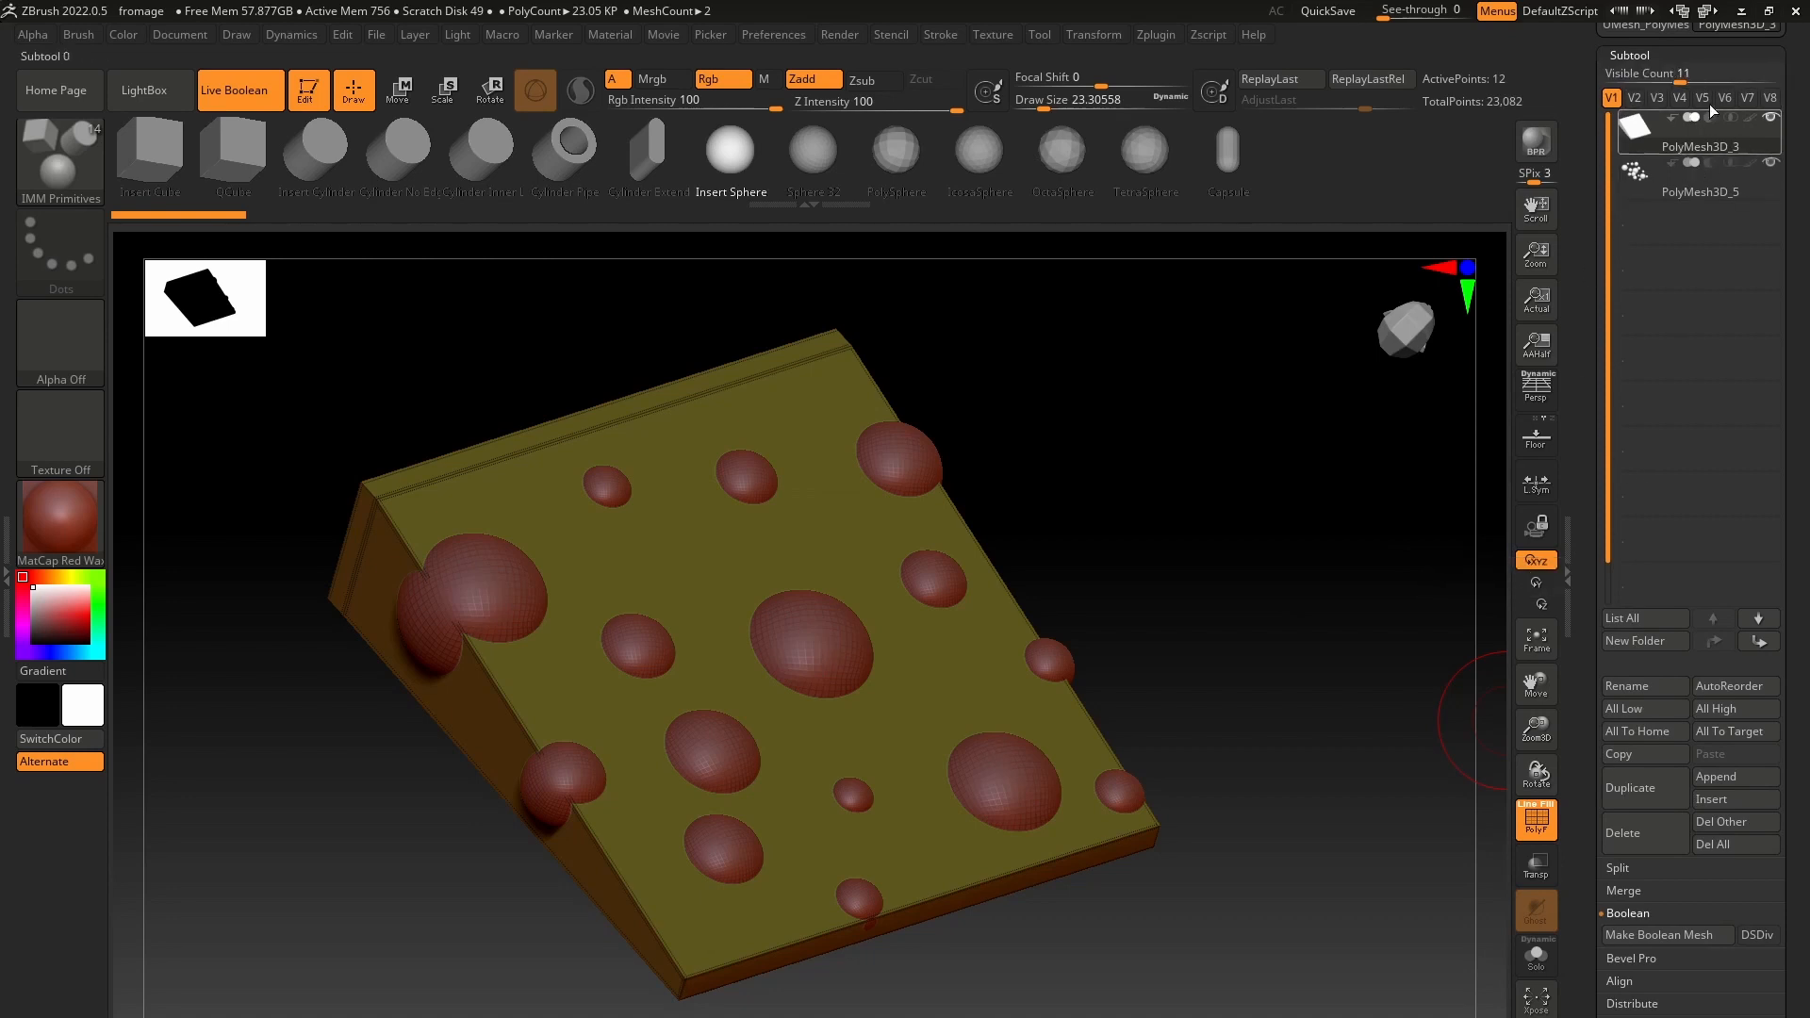
left_click(1640, 937)
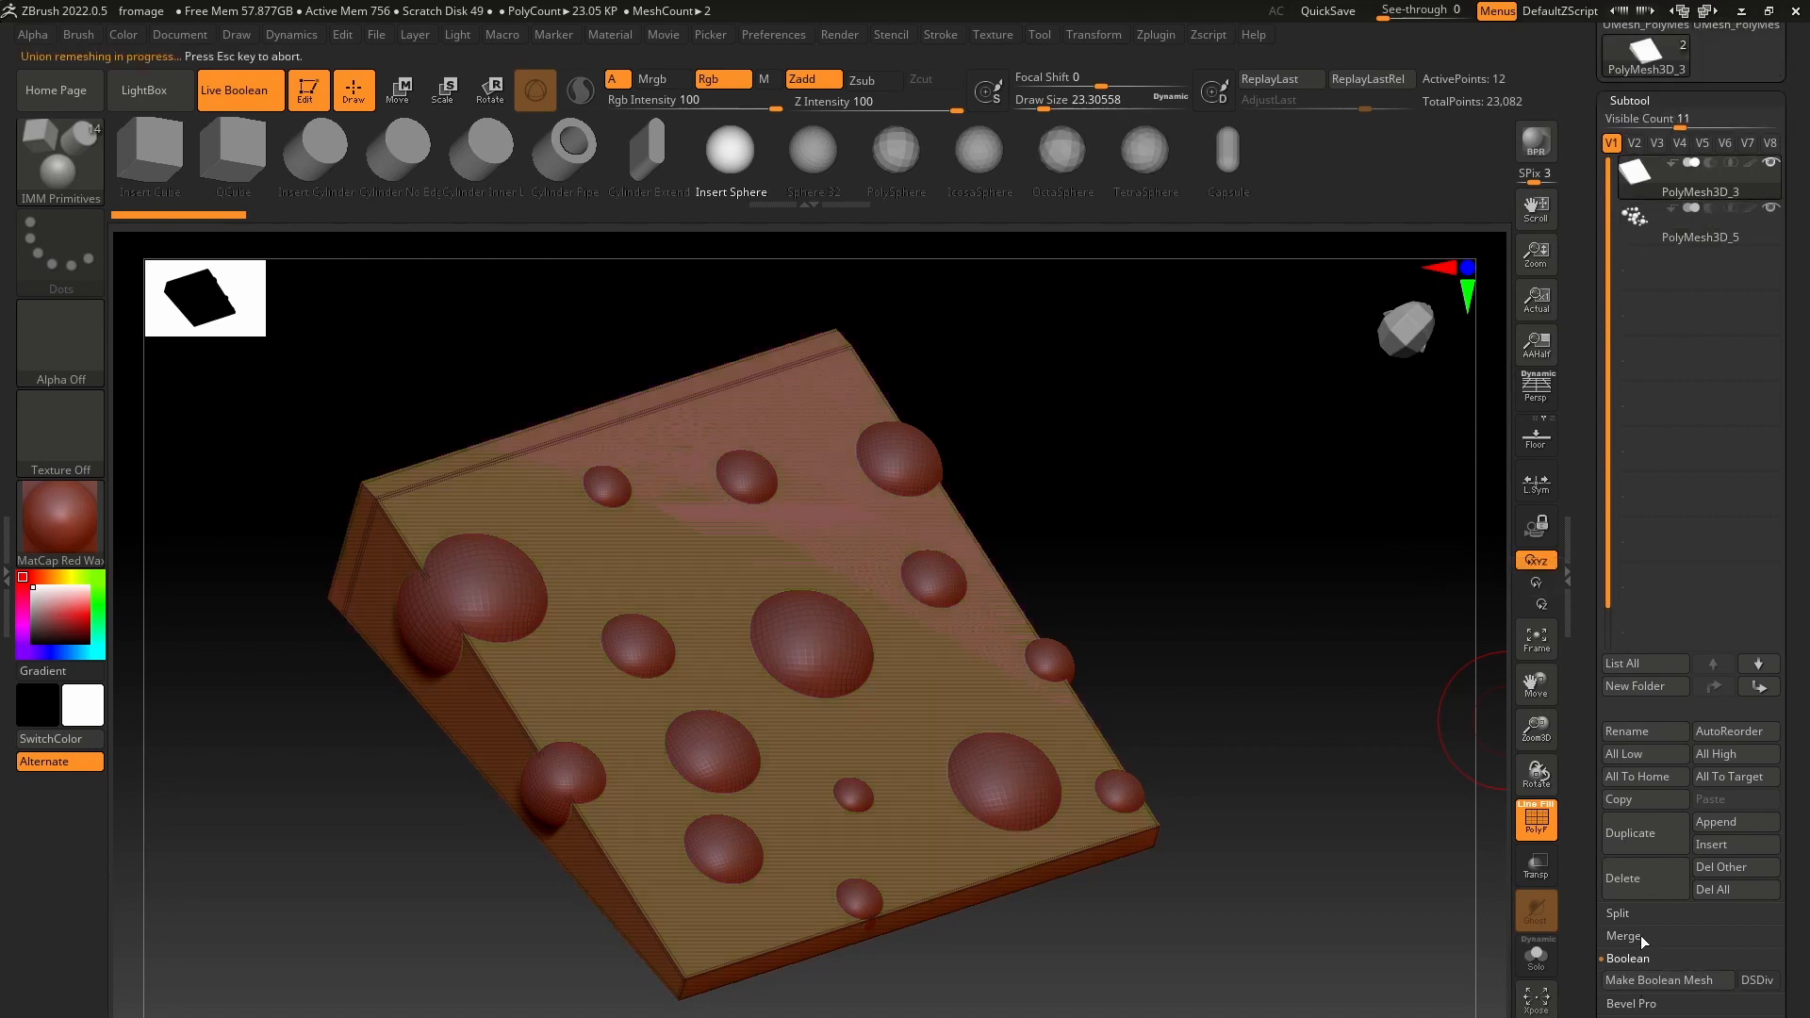
Step: Switch to the generated tool UMesh_PolyMesh3D_4 with polyframe shown and hide the polygroup of the spheres on the wedge's edges
scroll(1612, 283, "up", 6)
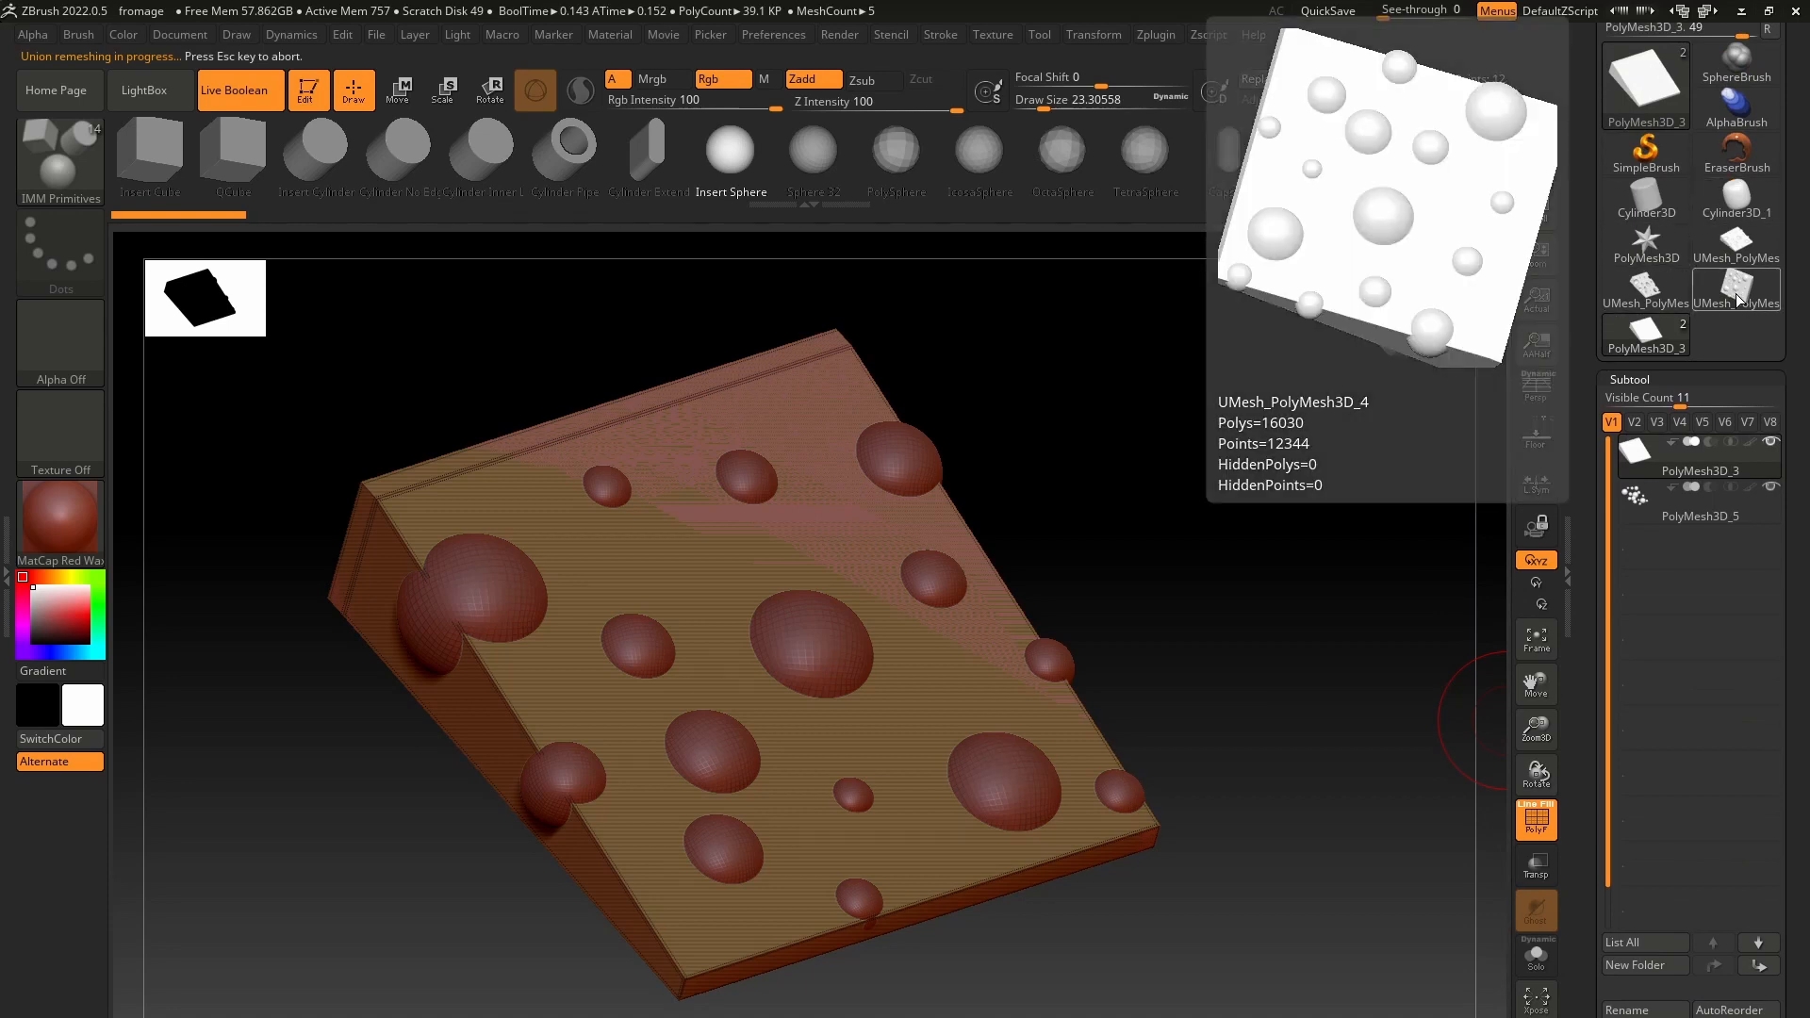
left_click(1738, 297)
mouse_move(1258, 570)
left_mouse_down()
mouse_move(1218, 600)
mouse_move(1436, 681)
mouse_move(1451, 742)
mouse_move(1297, 707)
mouse_move(1143, 561)
left_mouse_up()
left_click(1536, 820)
left_click(1536, 820)
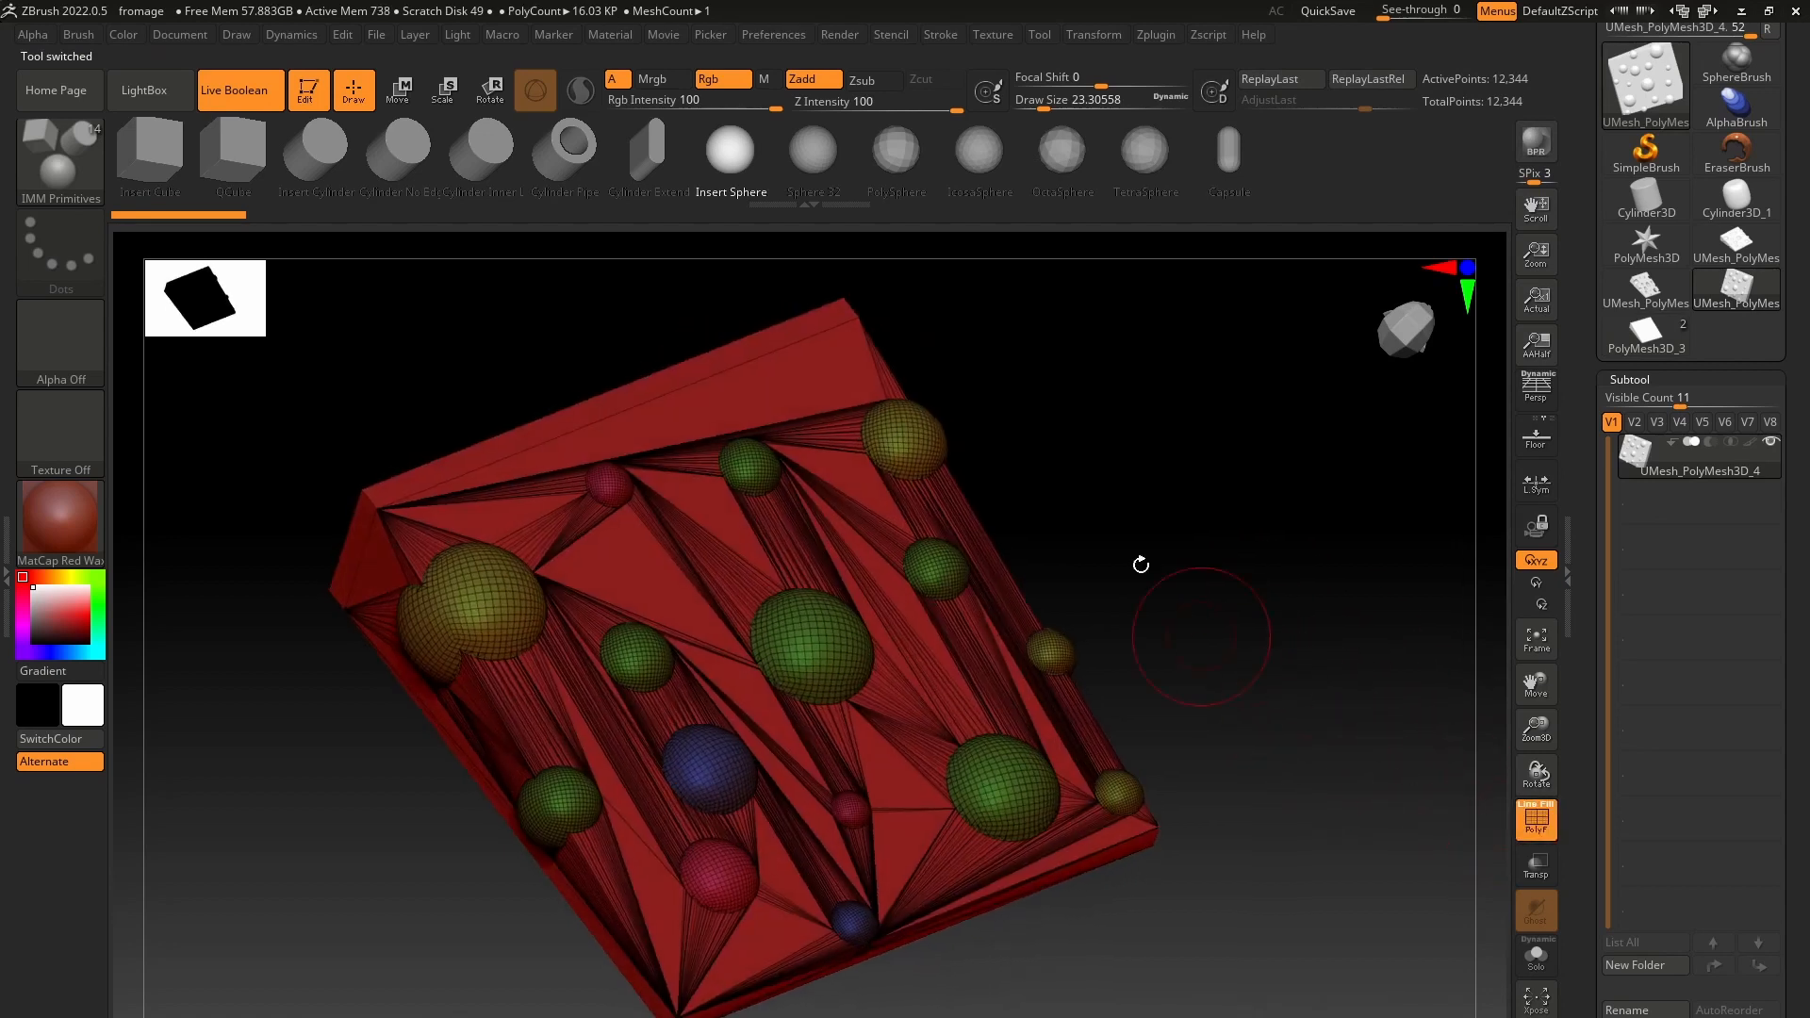
left_click(921, 457, "ctrl+shift")
left_click(921, 456, "ctrl+shift")
mouse_move(1077, 474)
left_mouse_down()
mouse_move(1172, 513)
mouse_move(1320, 622)
left_mouse_up()
Step: Turn on double-sided display and examine the inside of the mesh through the openings of the hidden spheres
left_click(1669, 381)
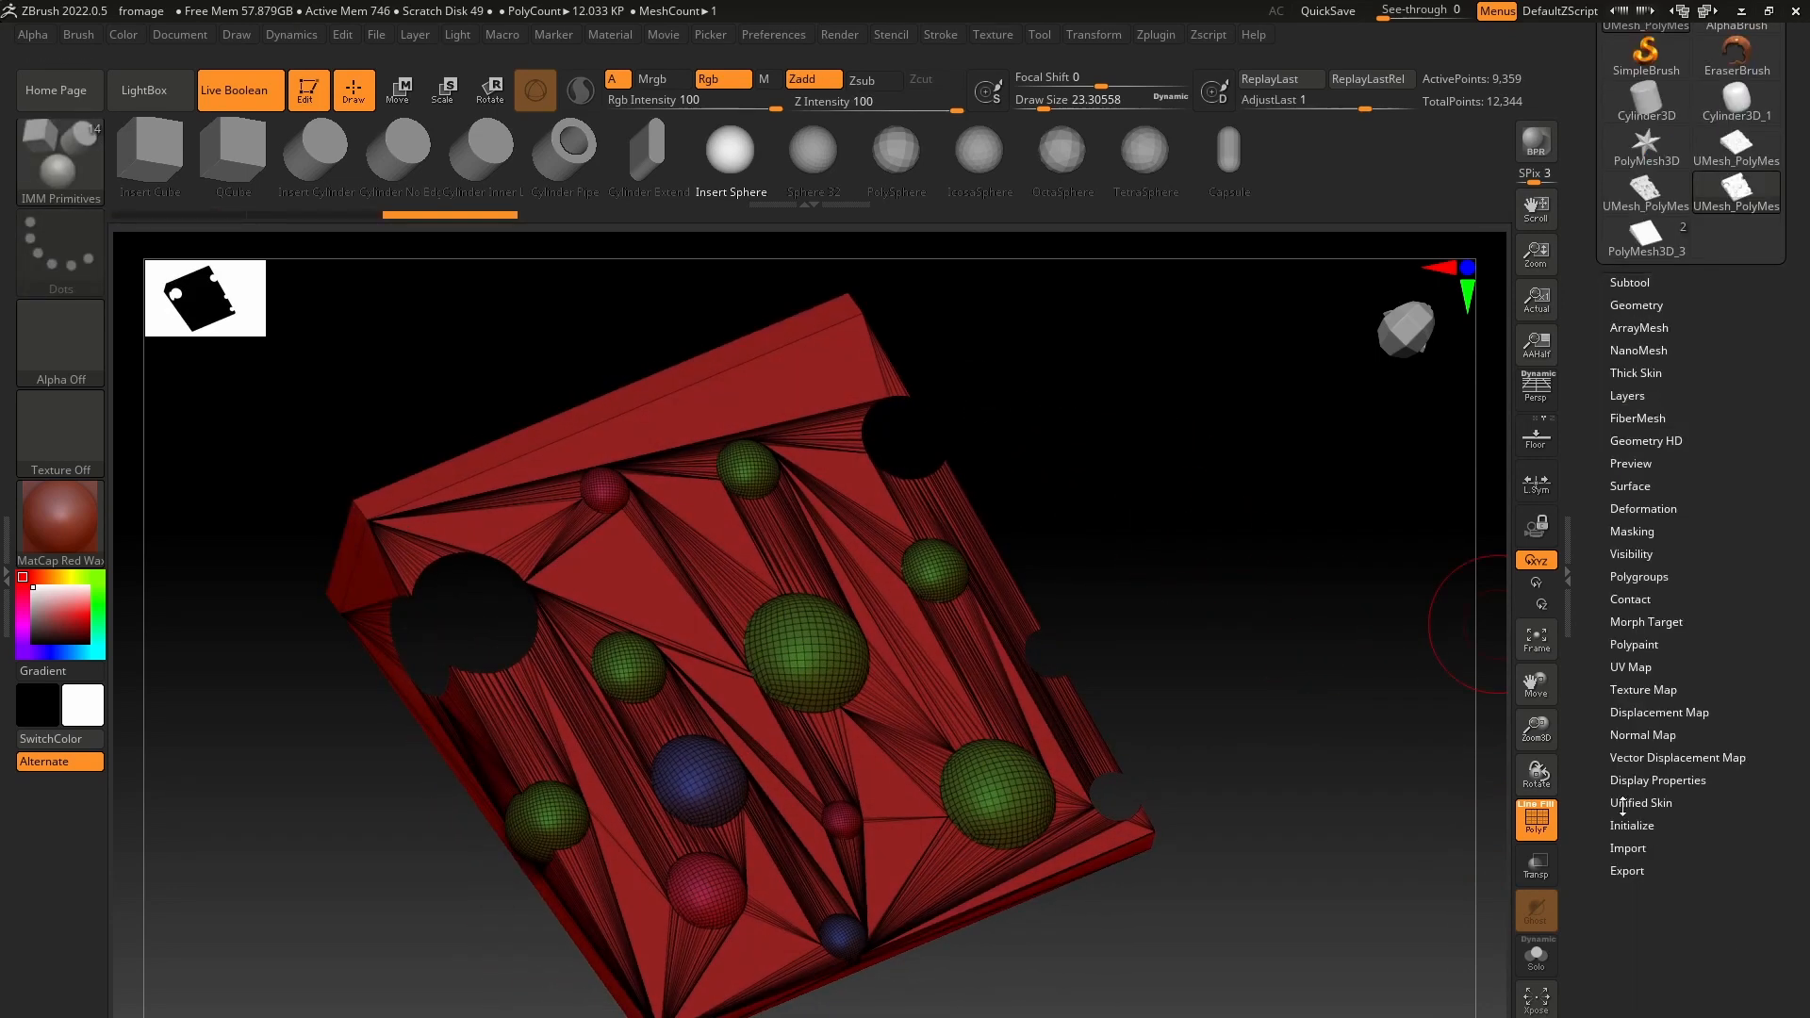
left_click(1636, 780)
left_click(1635, 845)
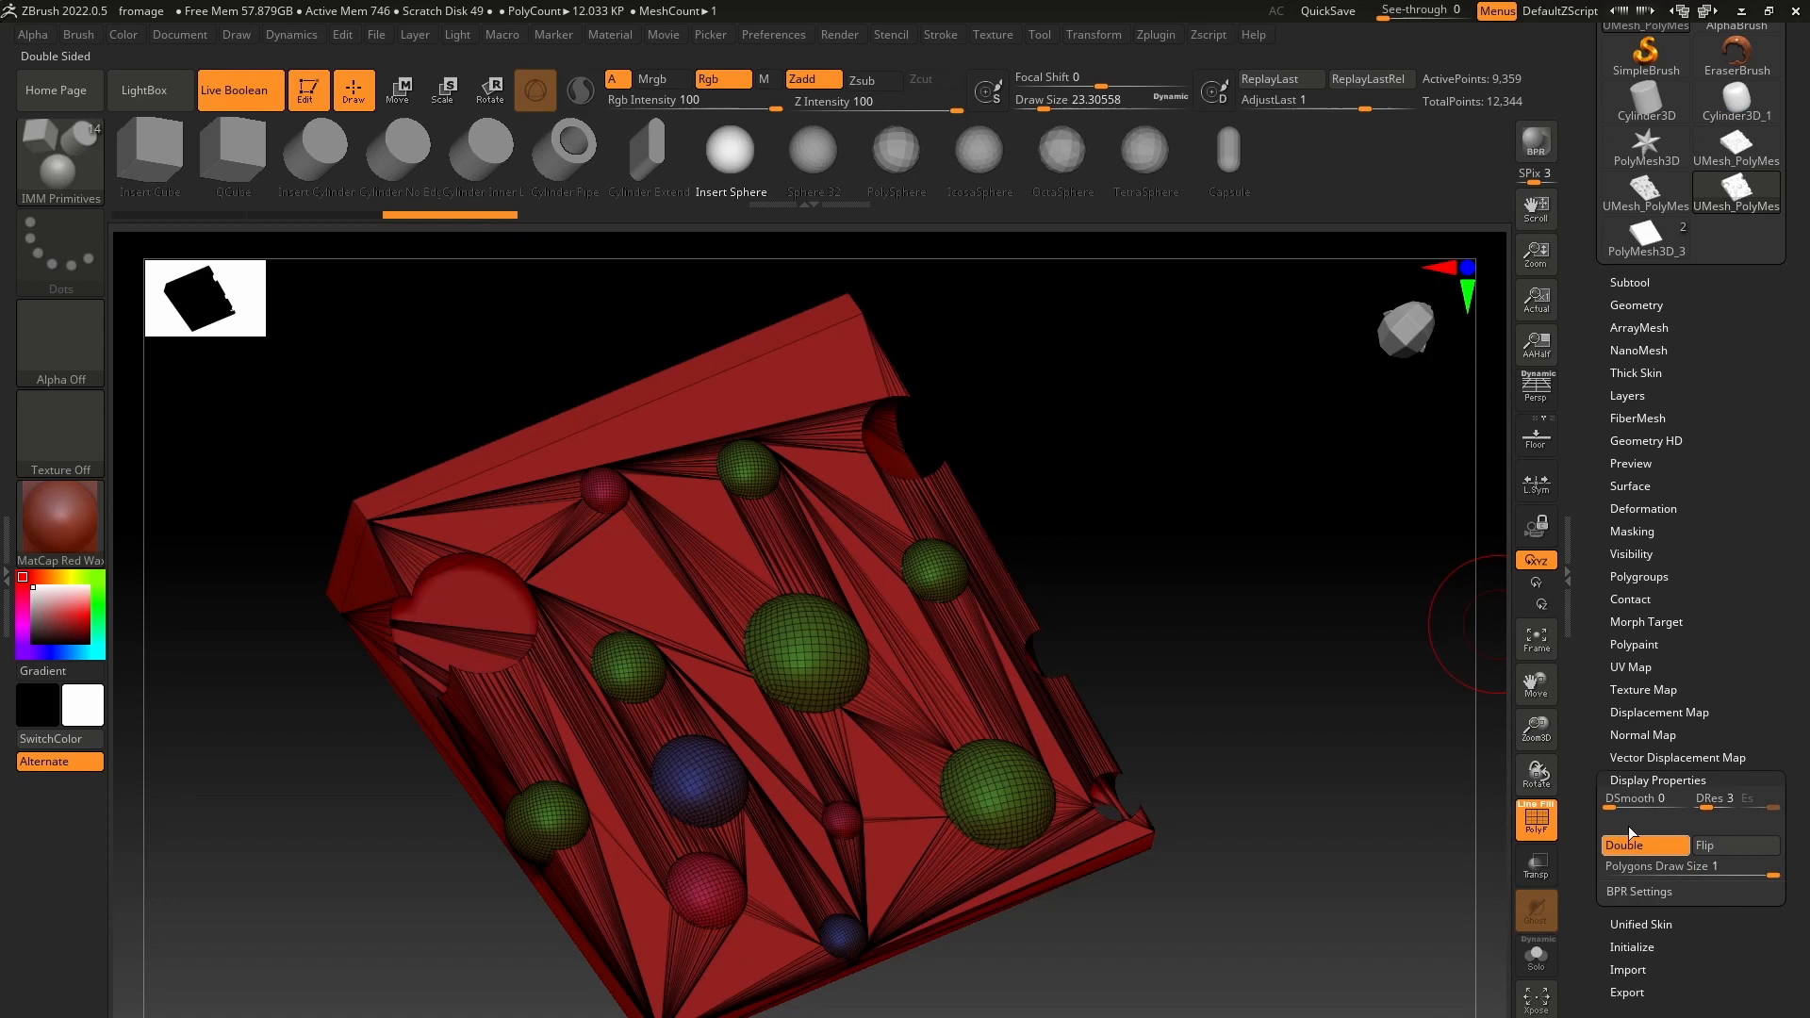
left_click(1633, 306)
mouse_move(1292, 513)
left_mouse_down()
mouse_move(1184, 537)
mouse_move(1260, 529)
left_mouse_up()
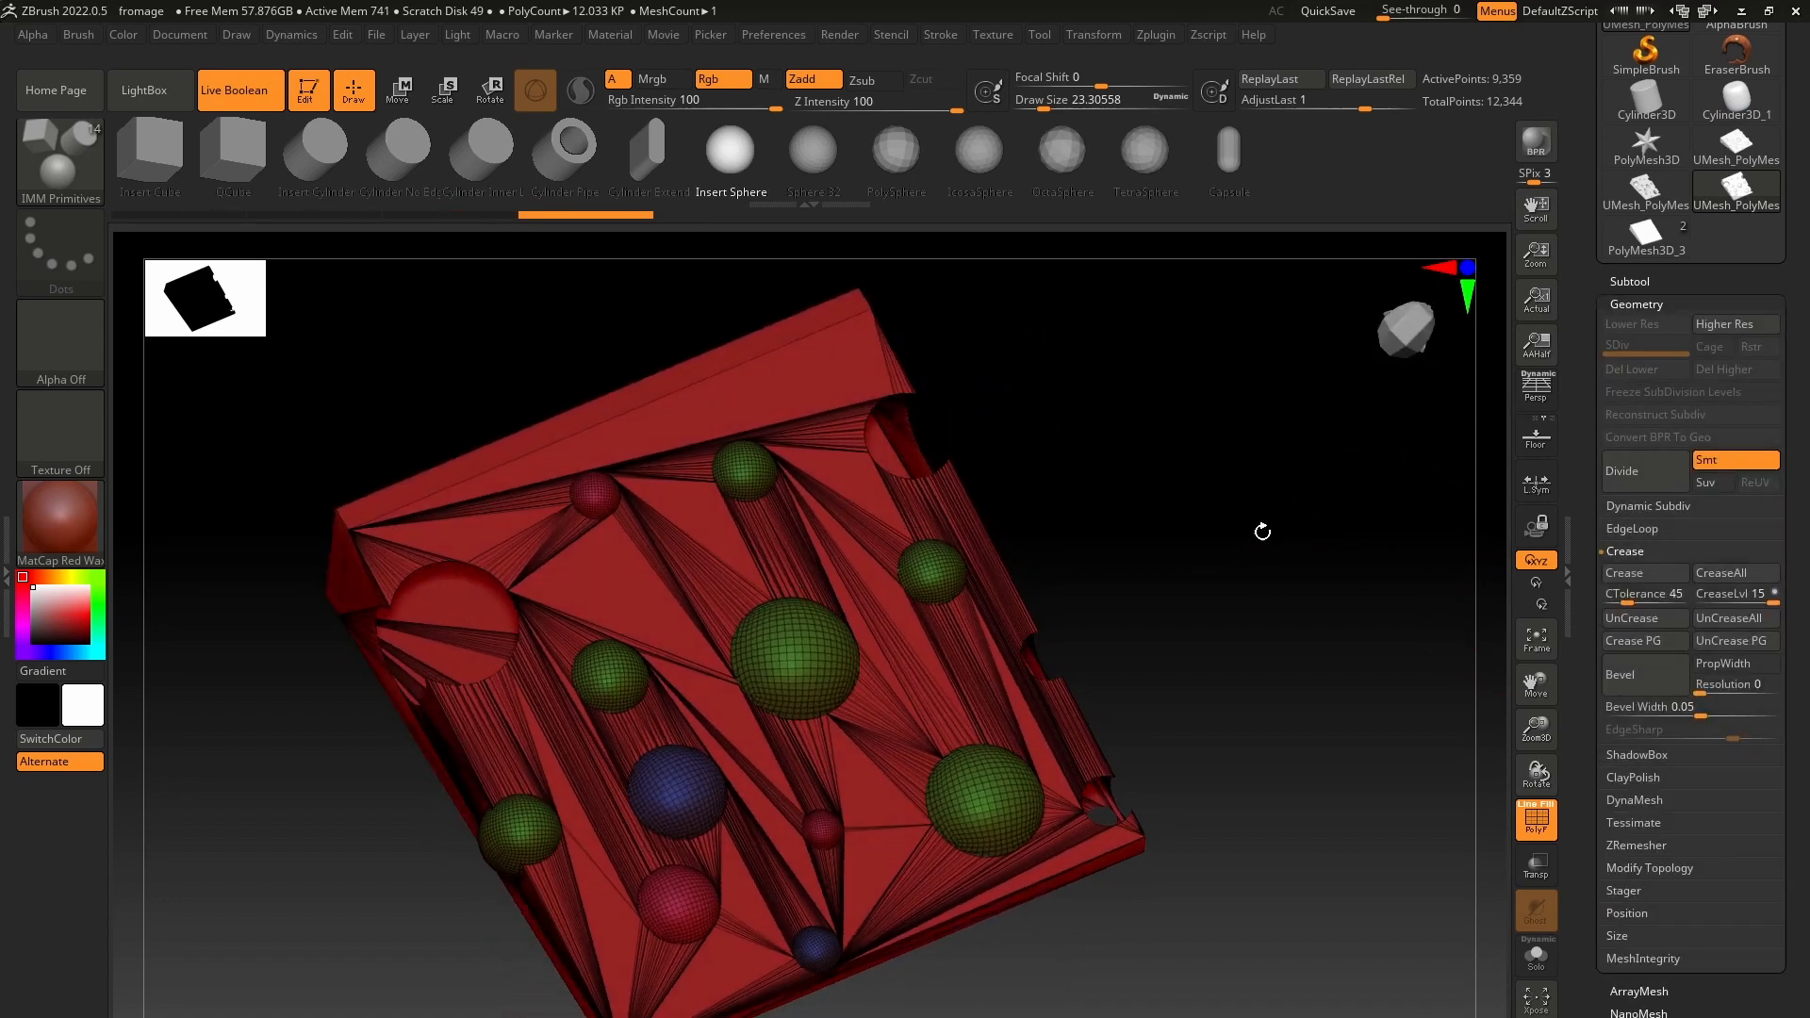
left_click_drag(1267, 617, 1244, 613)
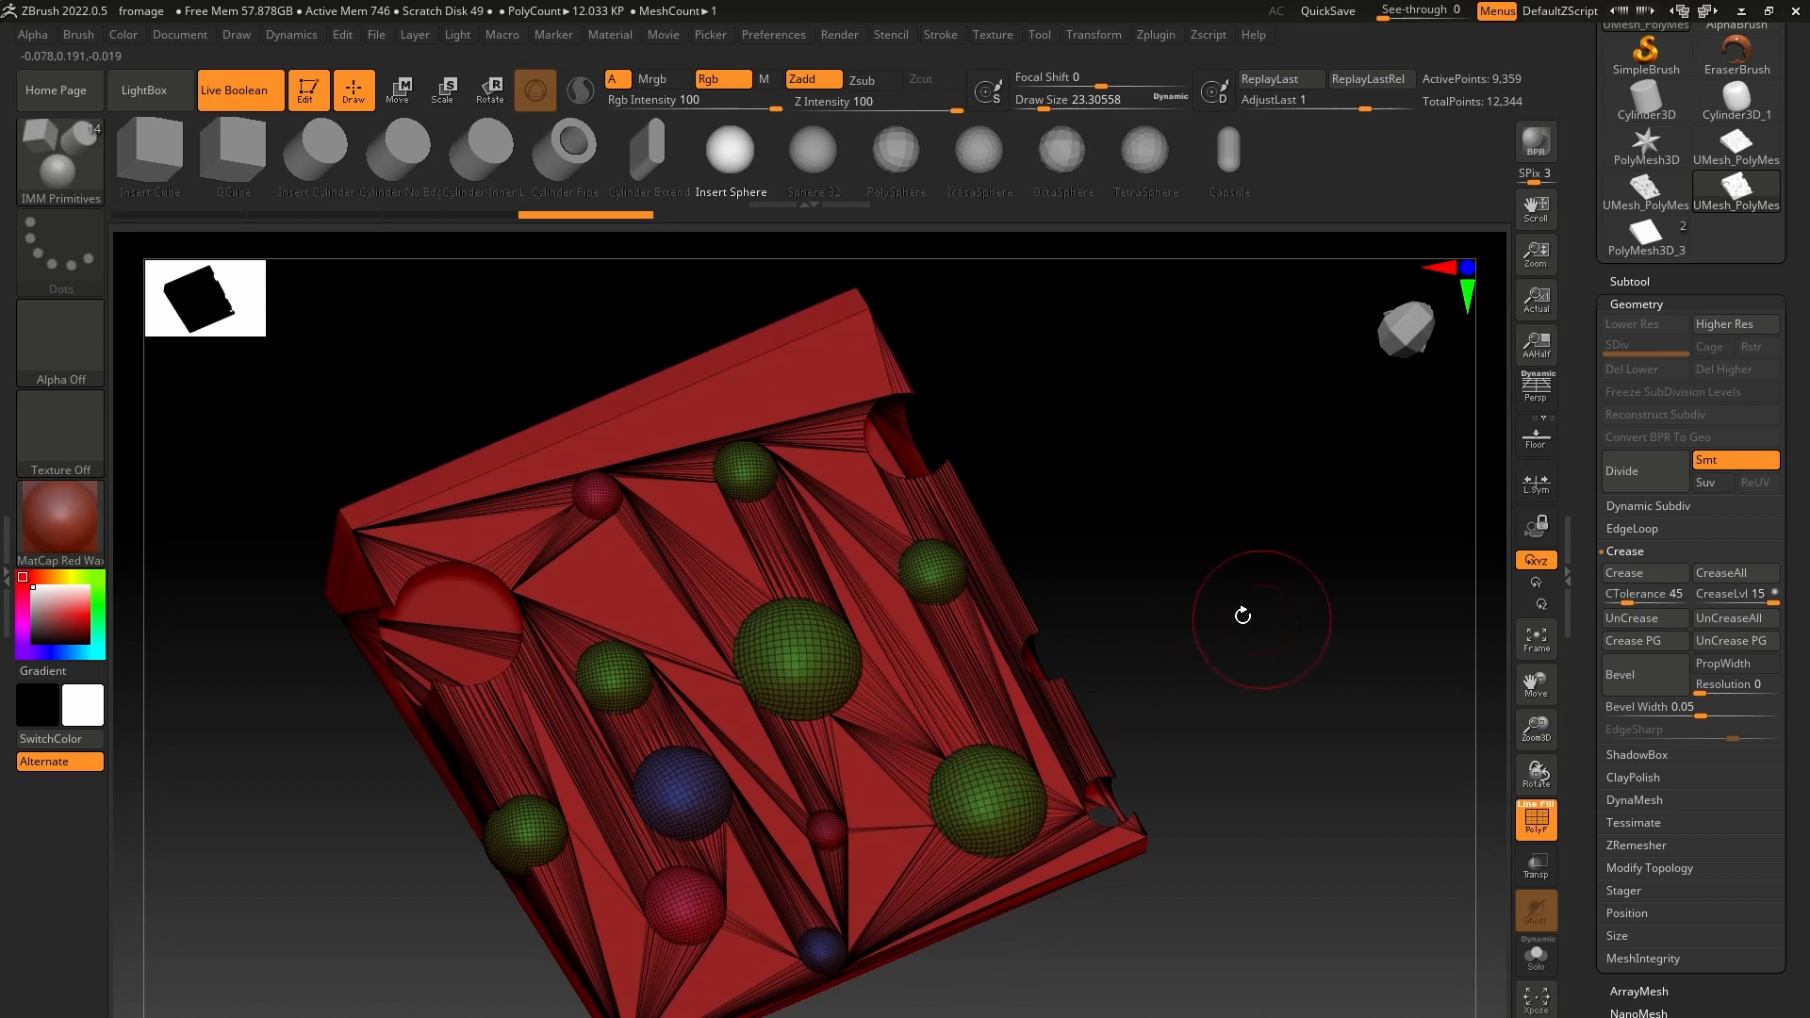
left_click_drag(1071, 449, 1158, 510)
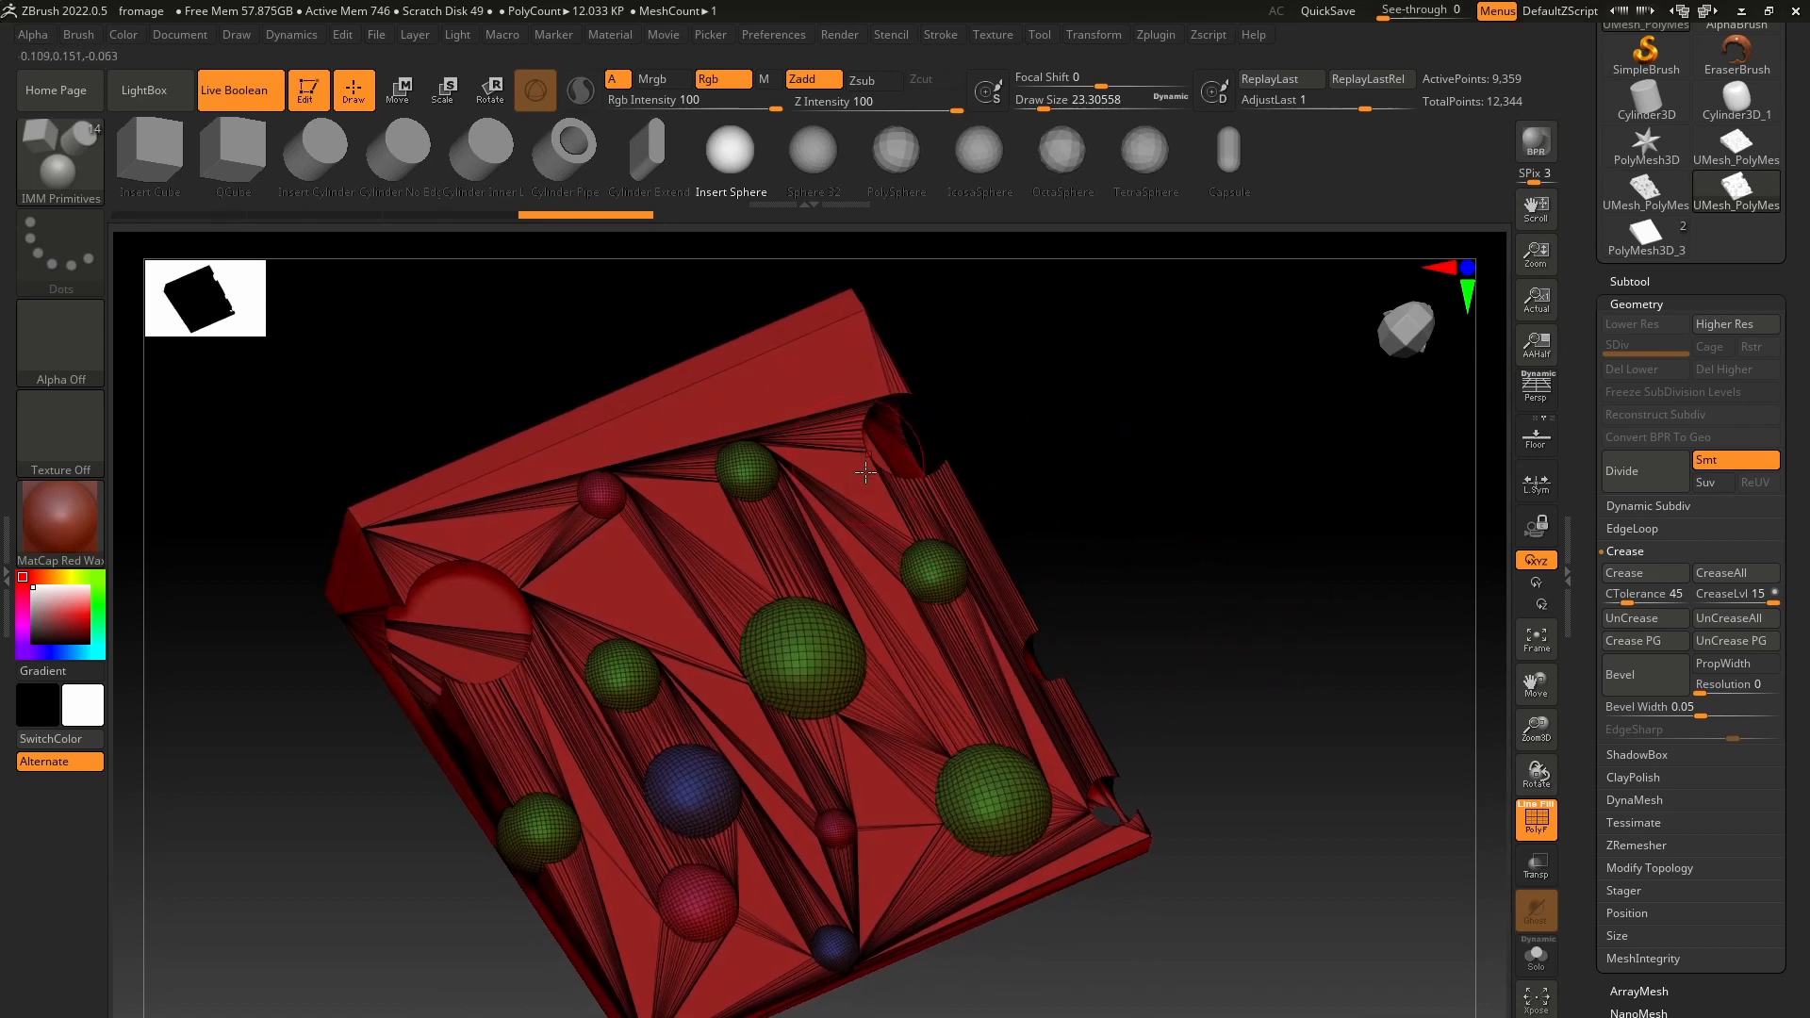
left_click_drag(1050, 460, 1143, 493)
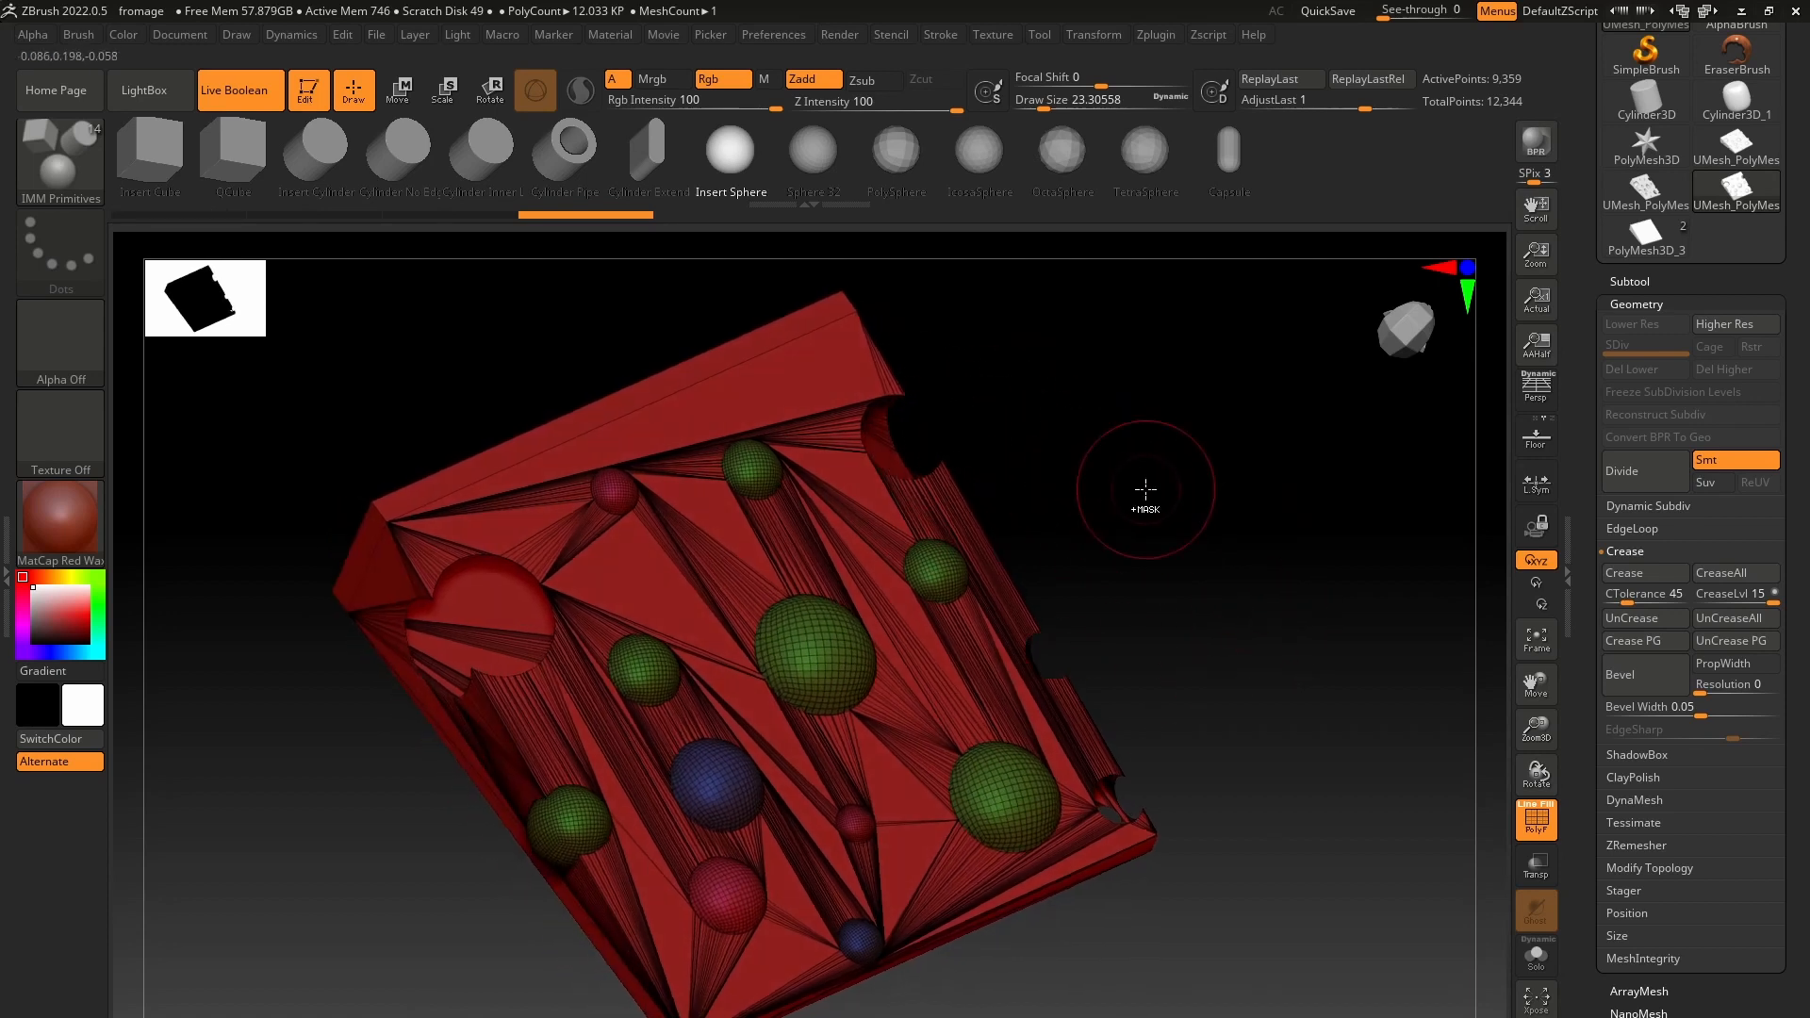
left_click(1612, 551)
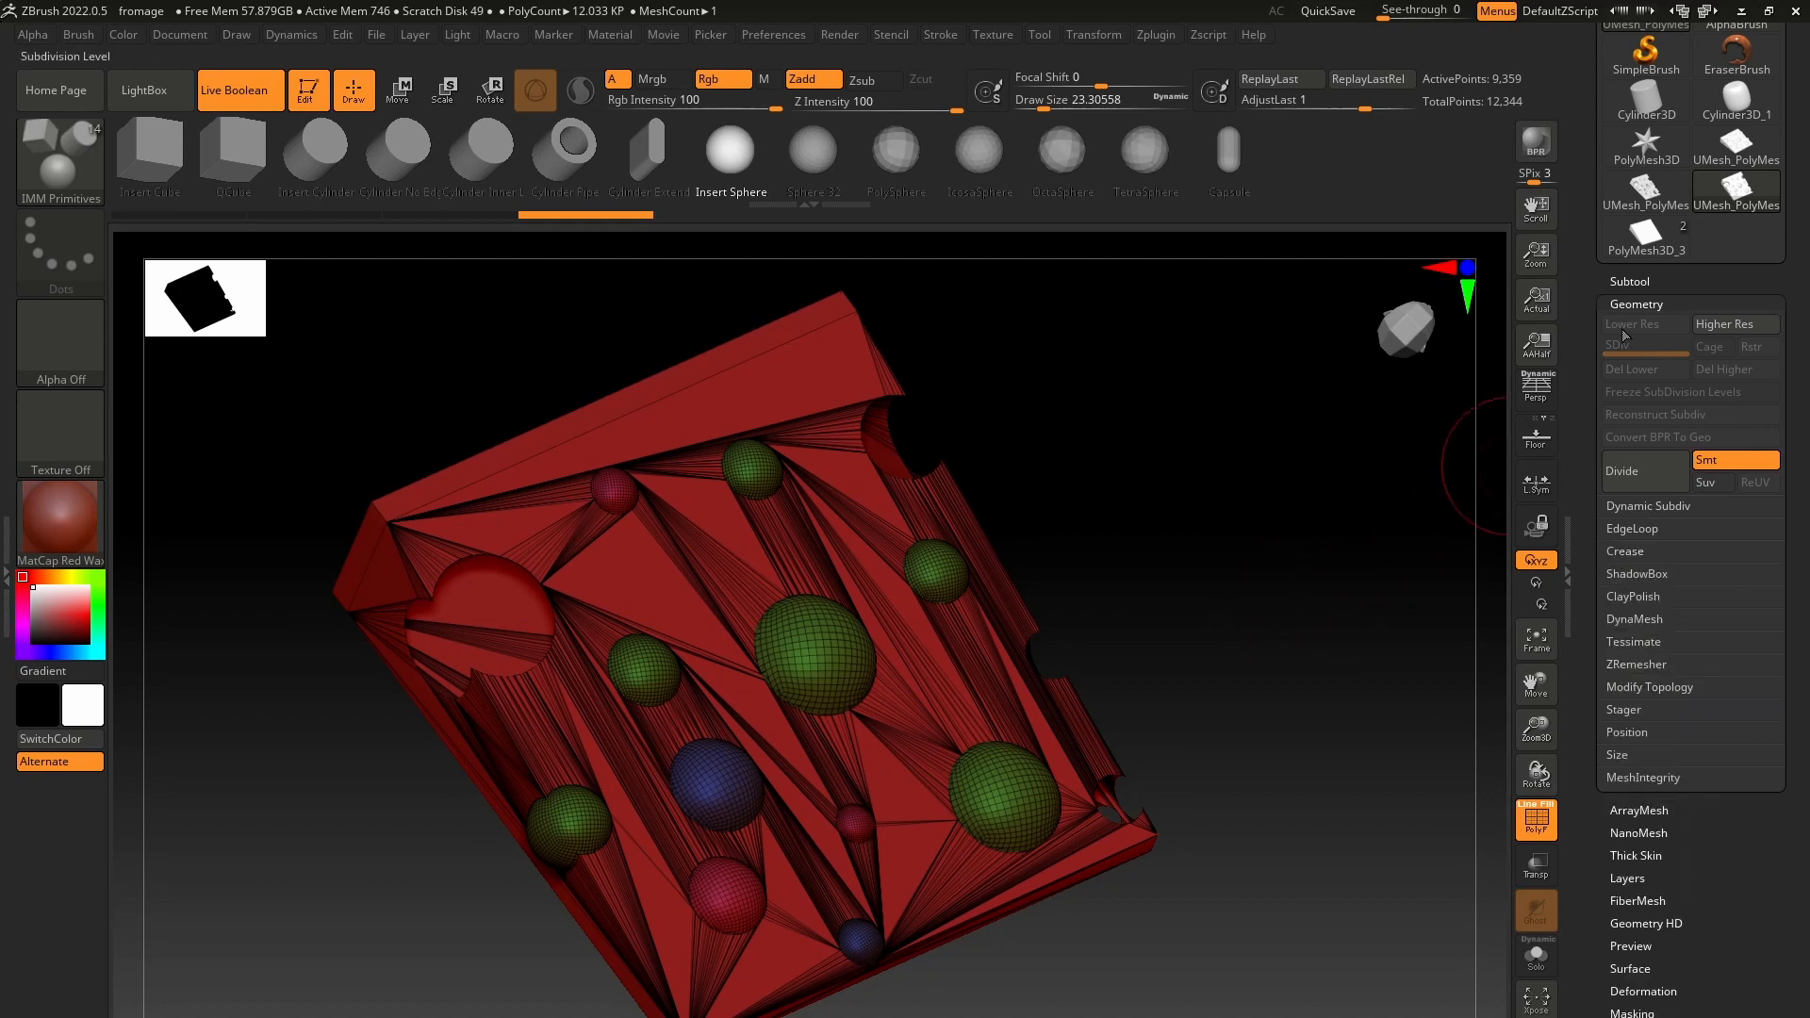
Step: Return to the tool PolyMesh3D_3, set the sphere subtool PolyMesh3D_5 to boolean subtraction, and turn off polyframe
left_click(1643, 243)
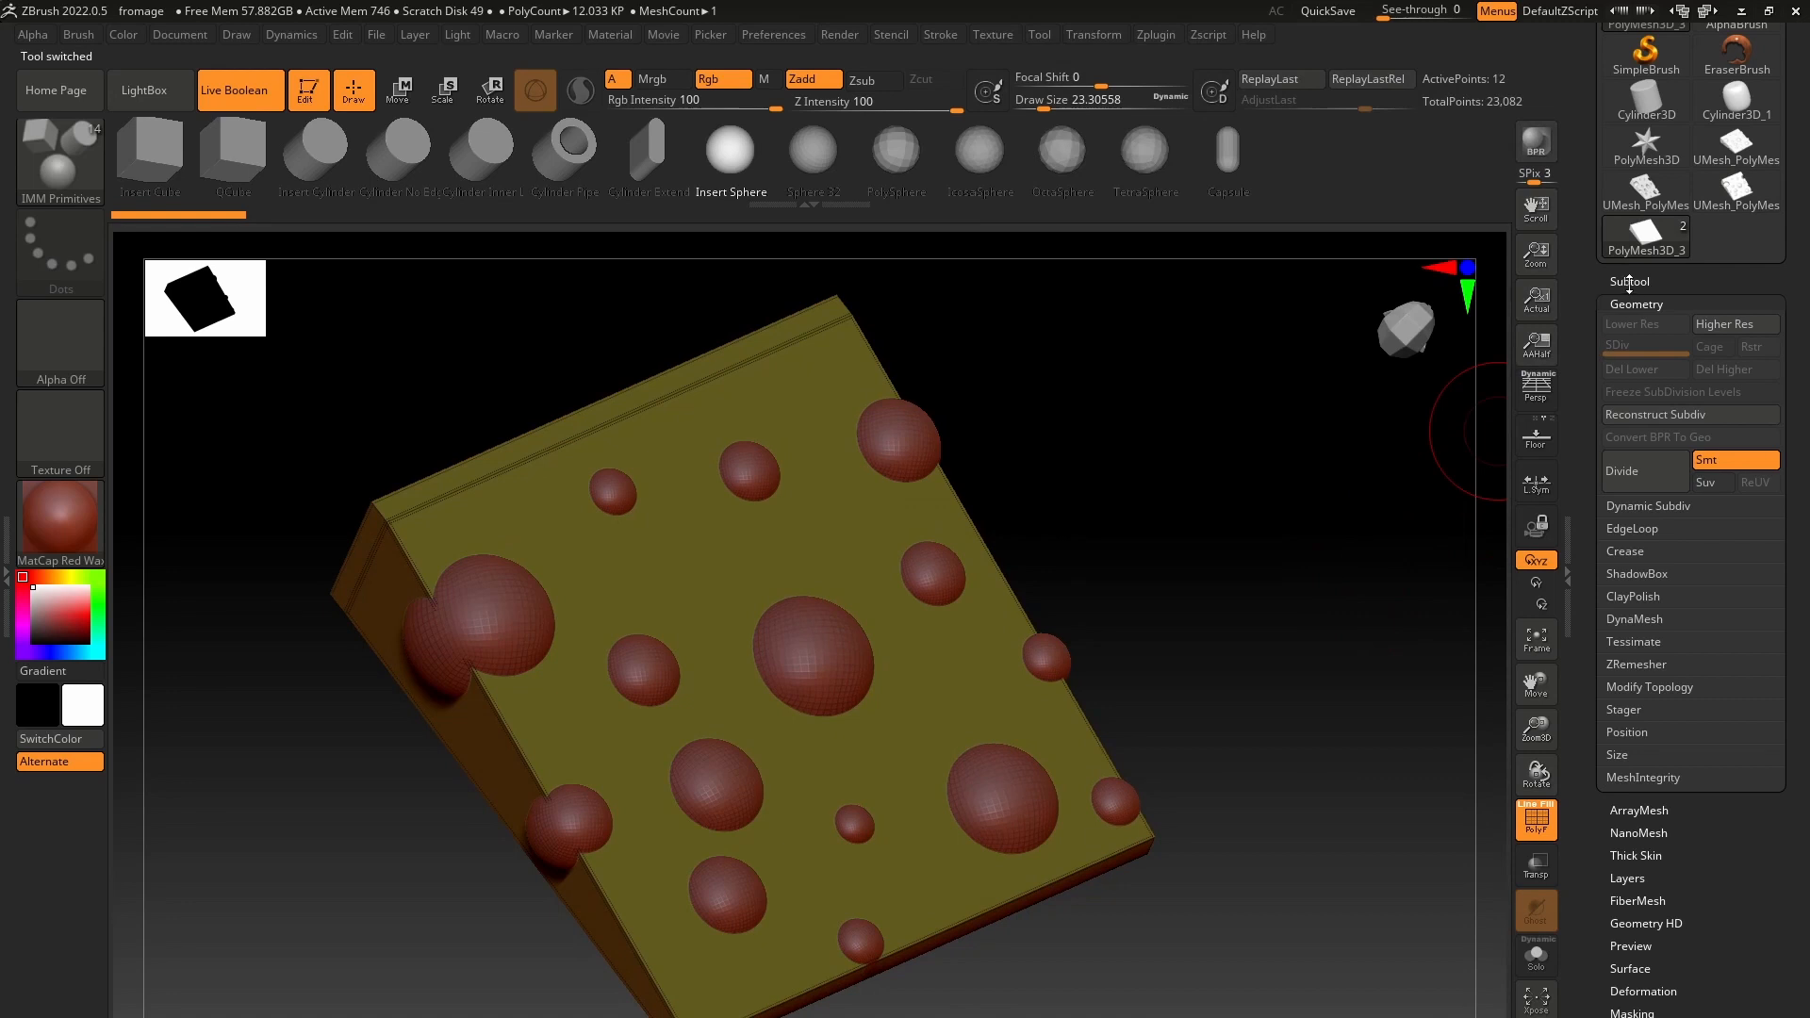
left_click(1629, 282)
left_click(1709, 177)
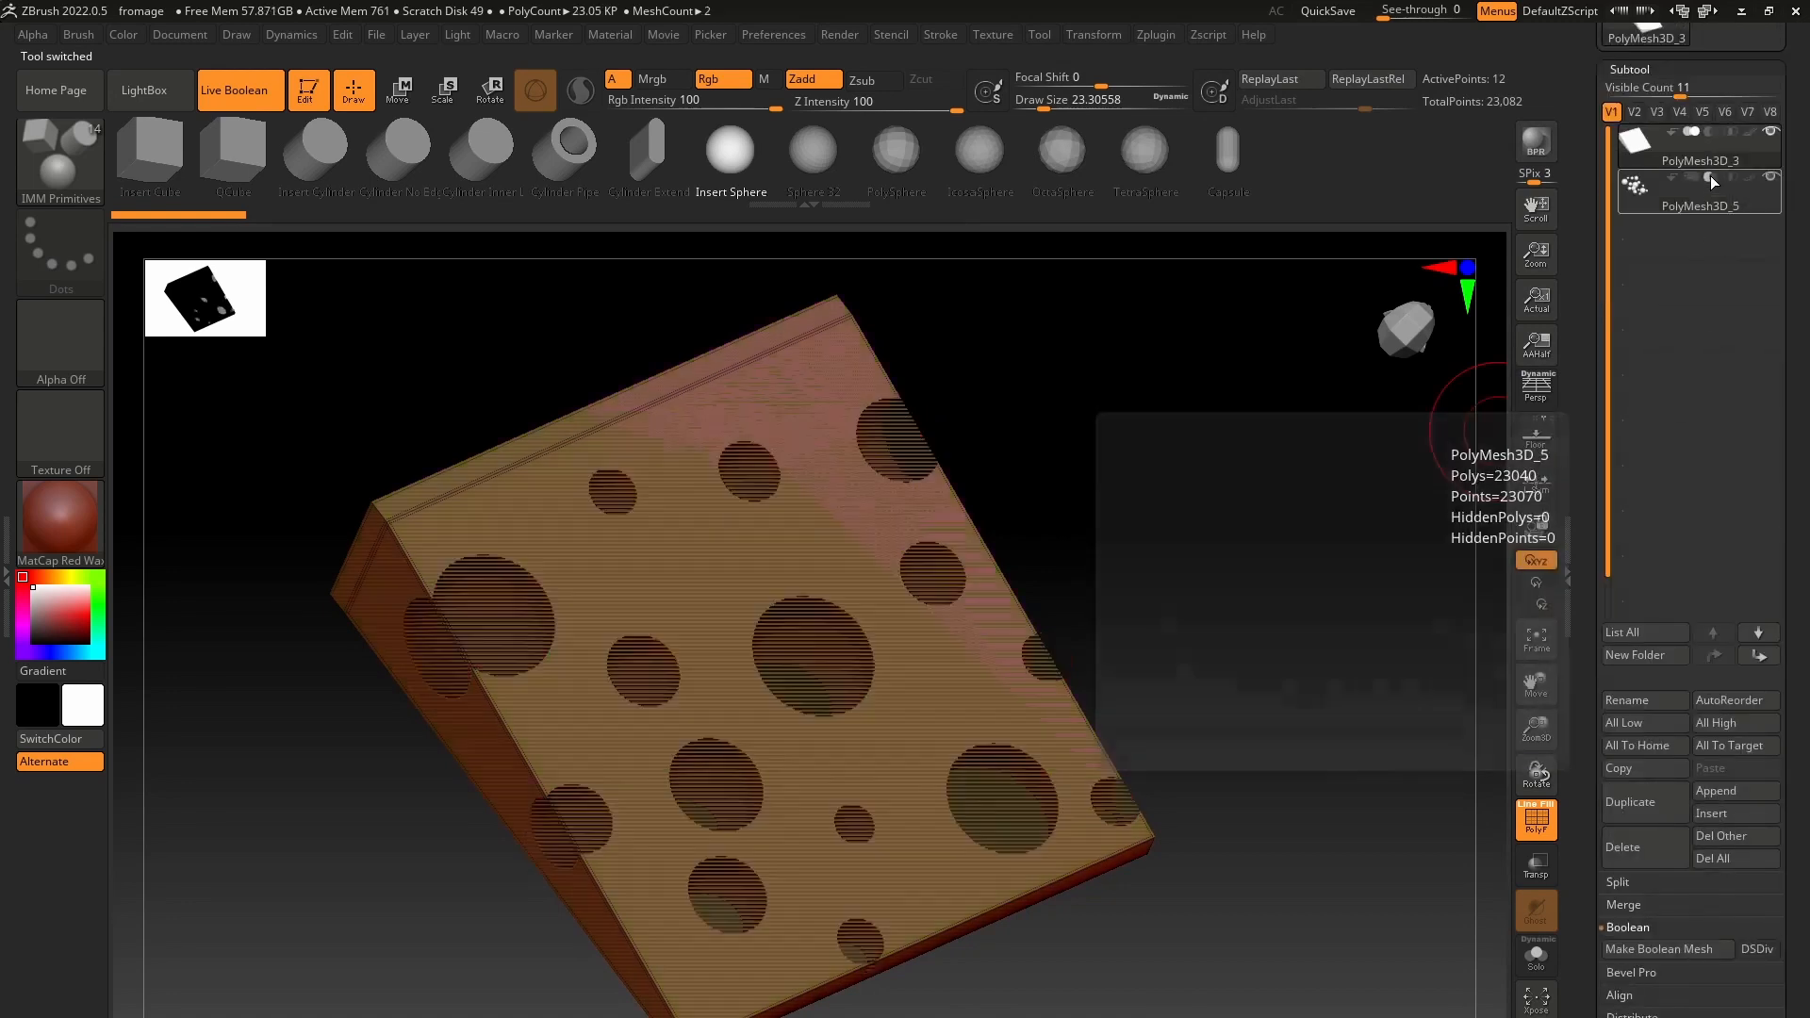
left_click(1536, 819)
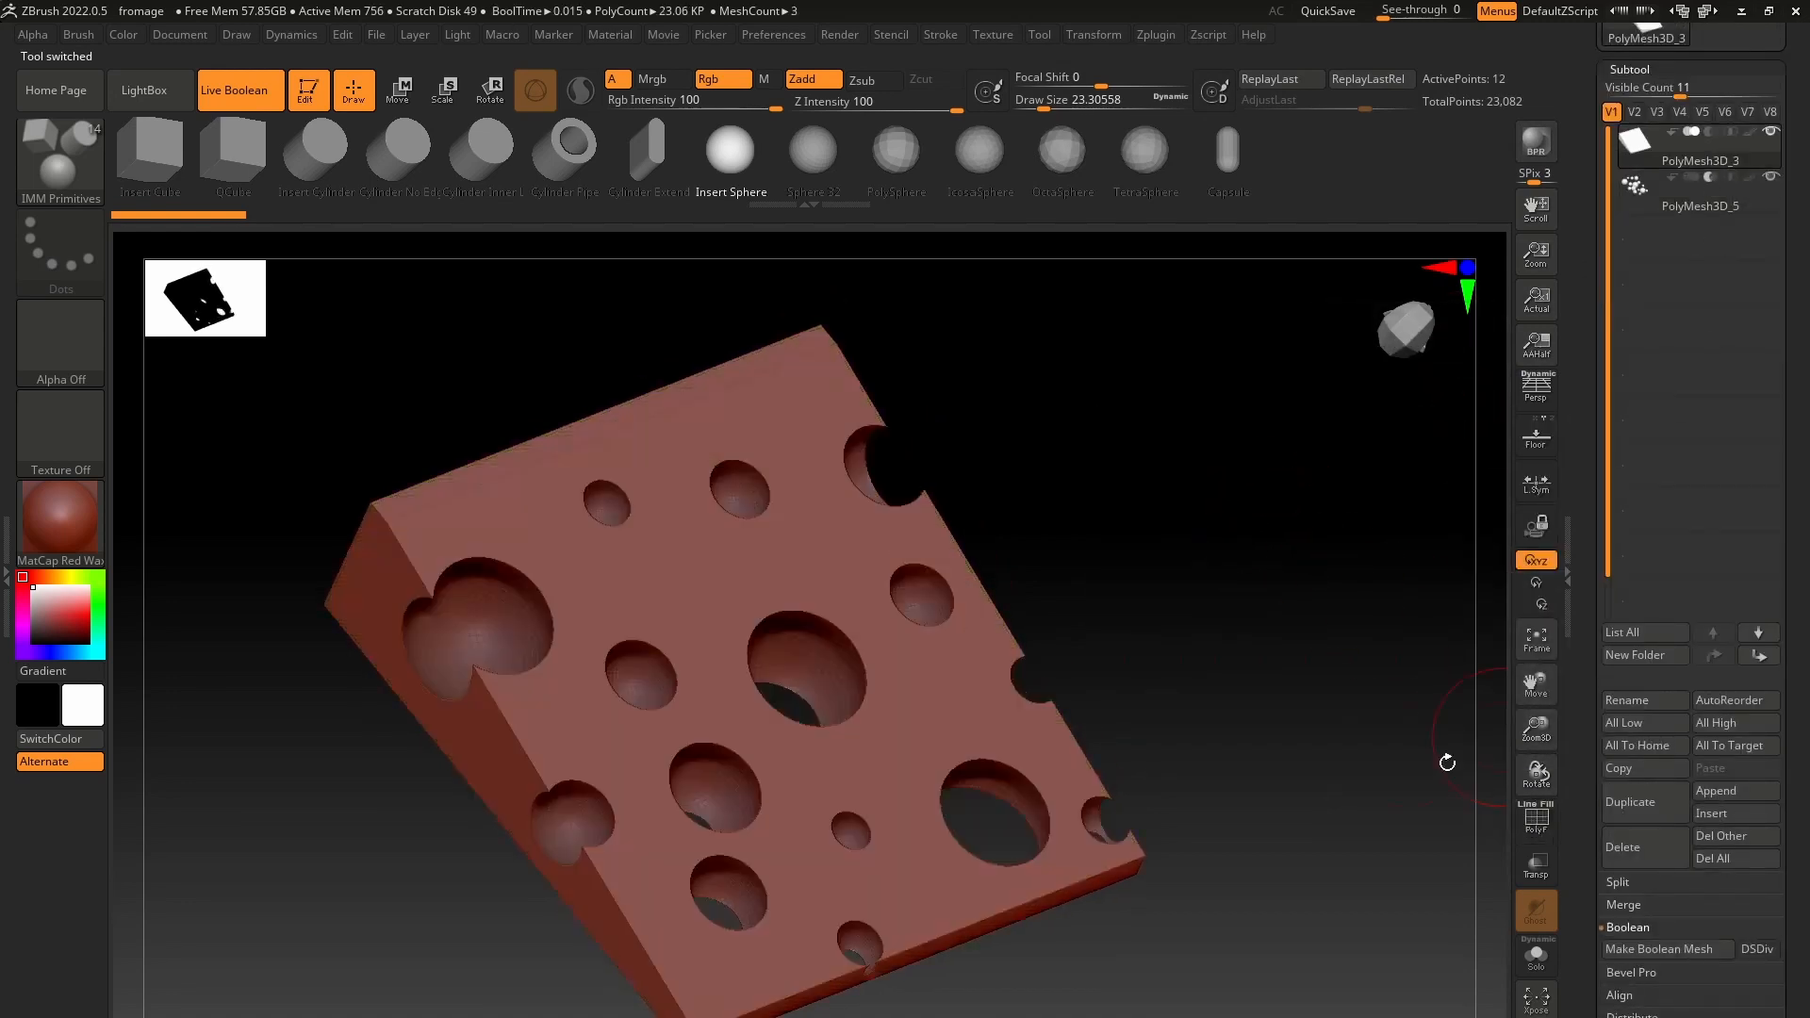
mouse_move(1304, 658)
left_mouse_down()
mouse_move(1220, 670)
mouse_move(1320, 658)
left_mouse_up()
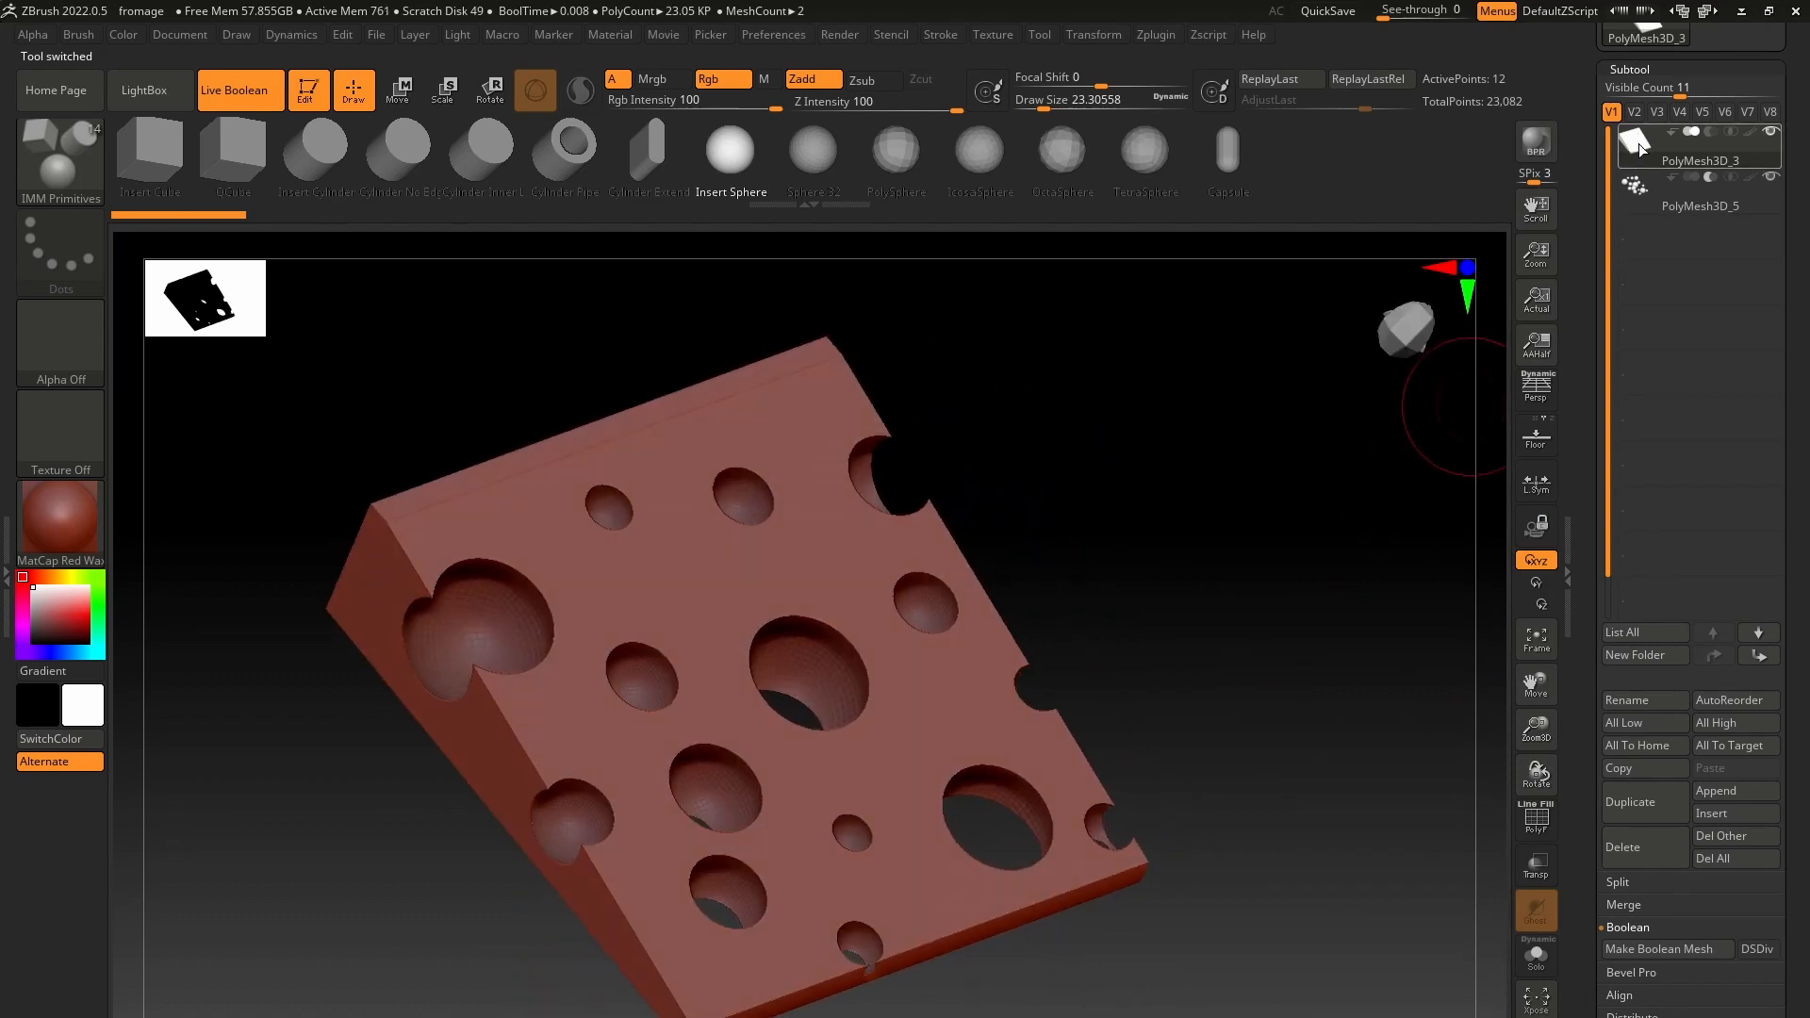
mouse_move(1637, 193)
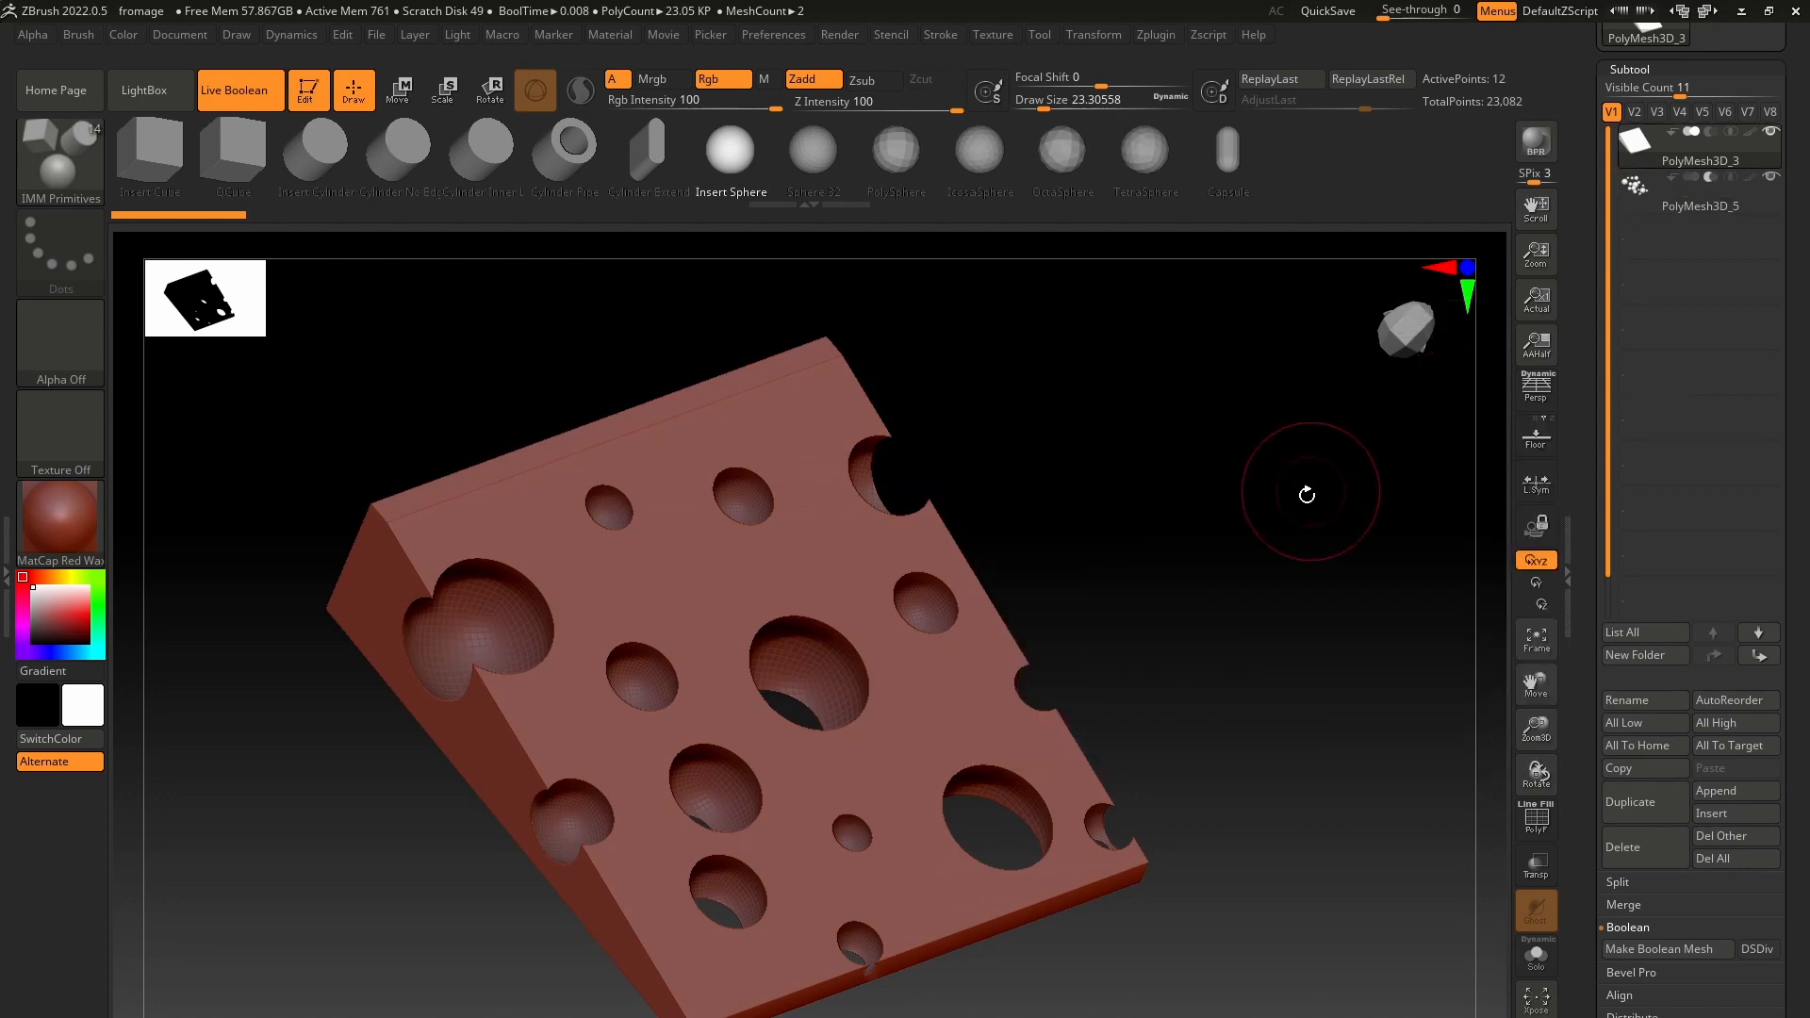
left_click_drag(1304, 493, 1323, 500)
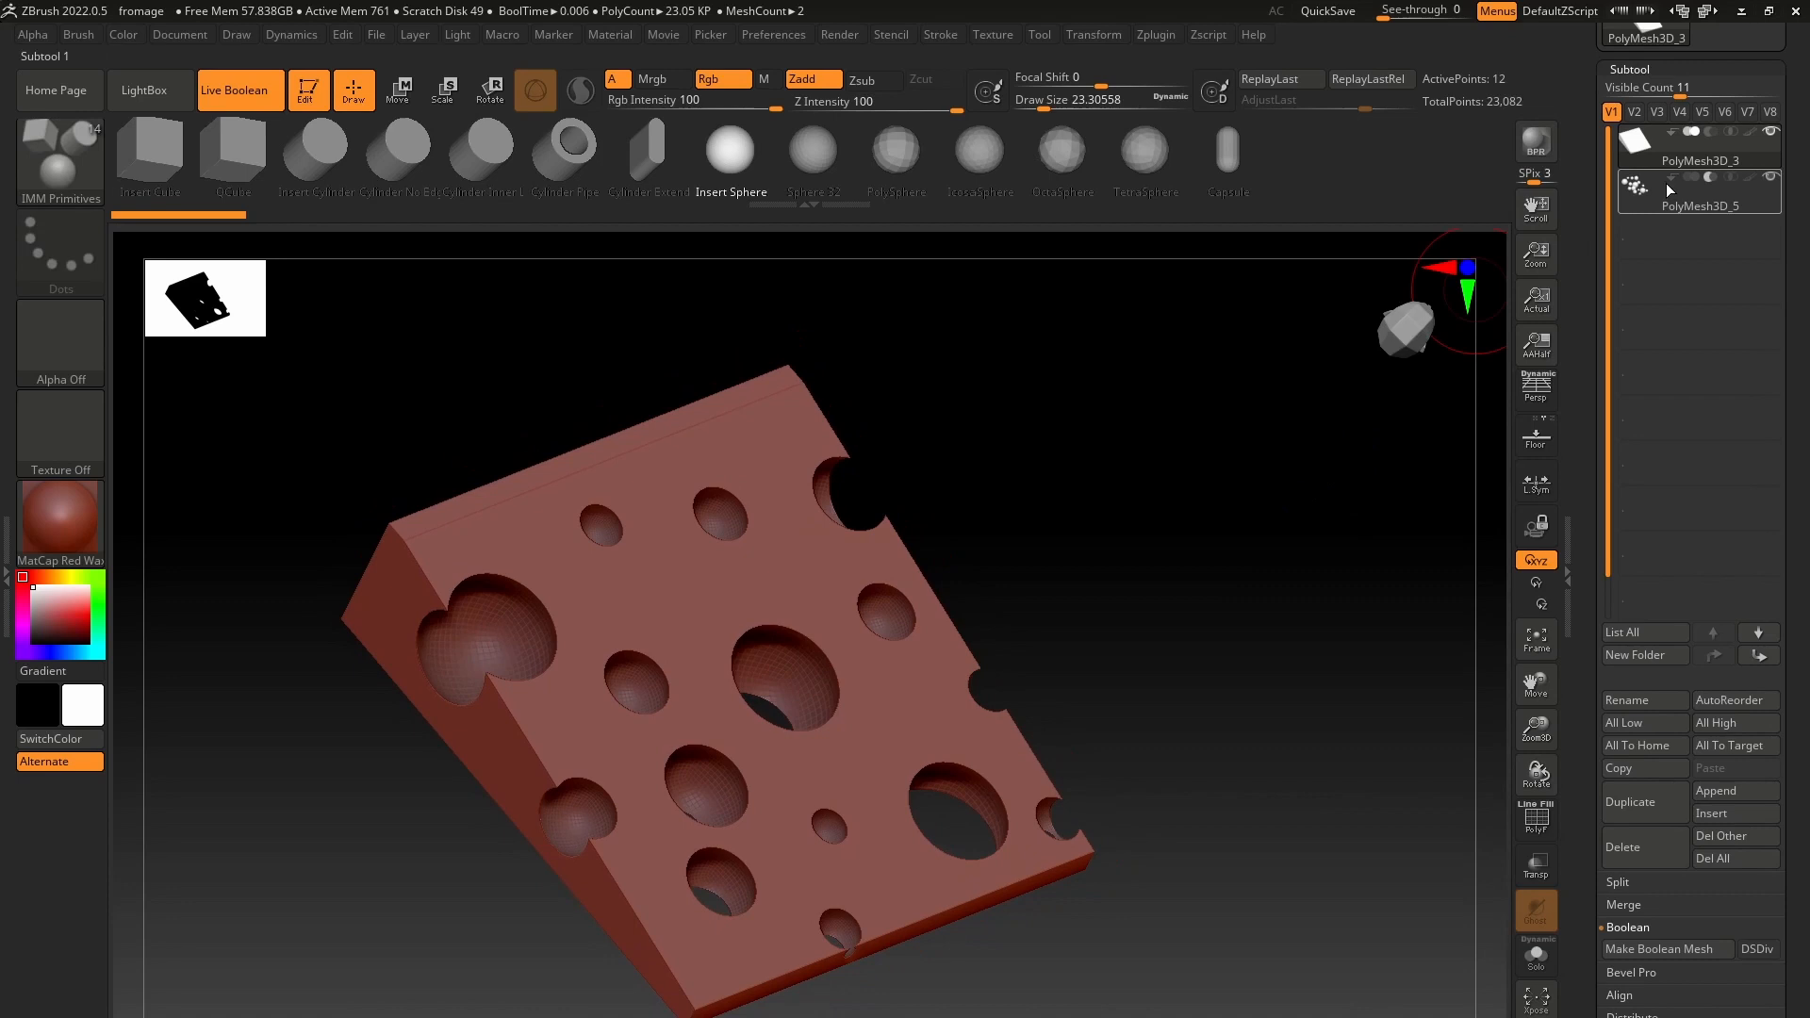
Step: Preview the sphere subtool PolyMesh3D_5 in boolean intersection mode and set it back to subtraction
left_click(1730, 177)
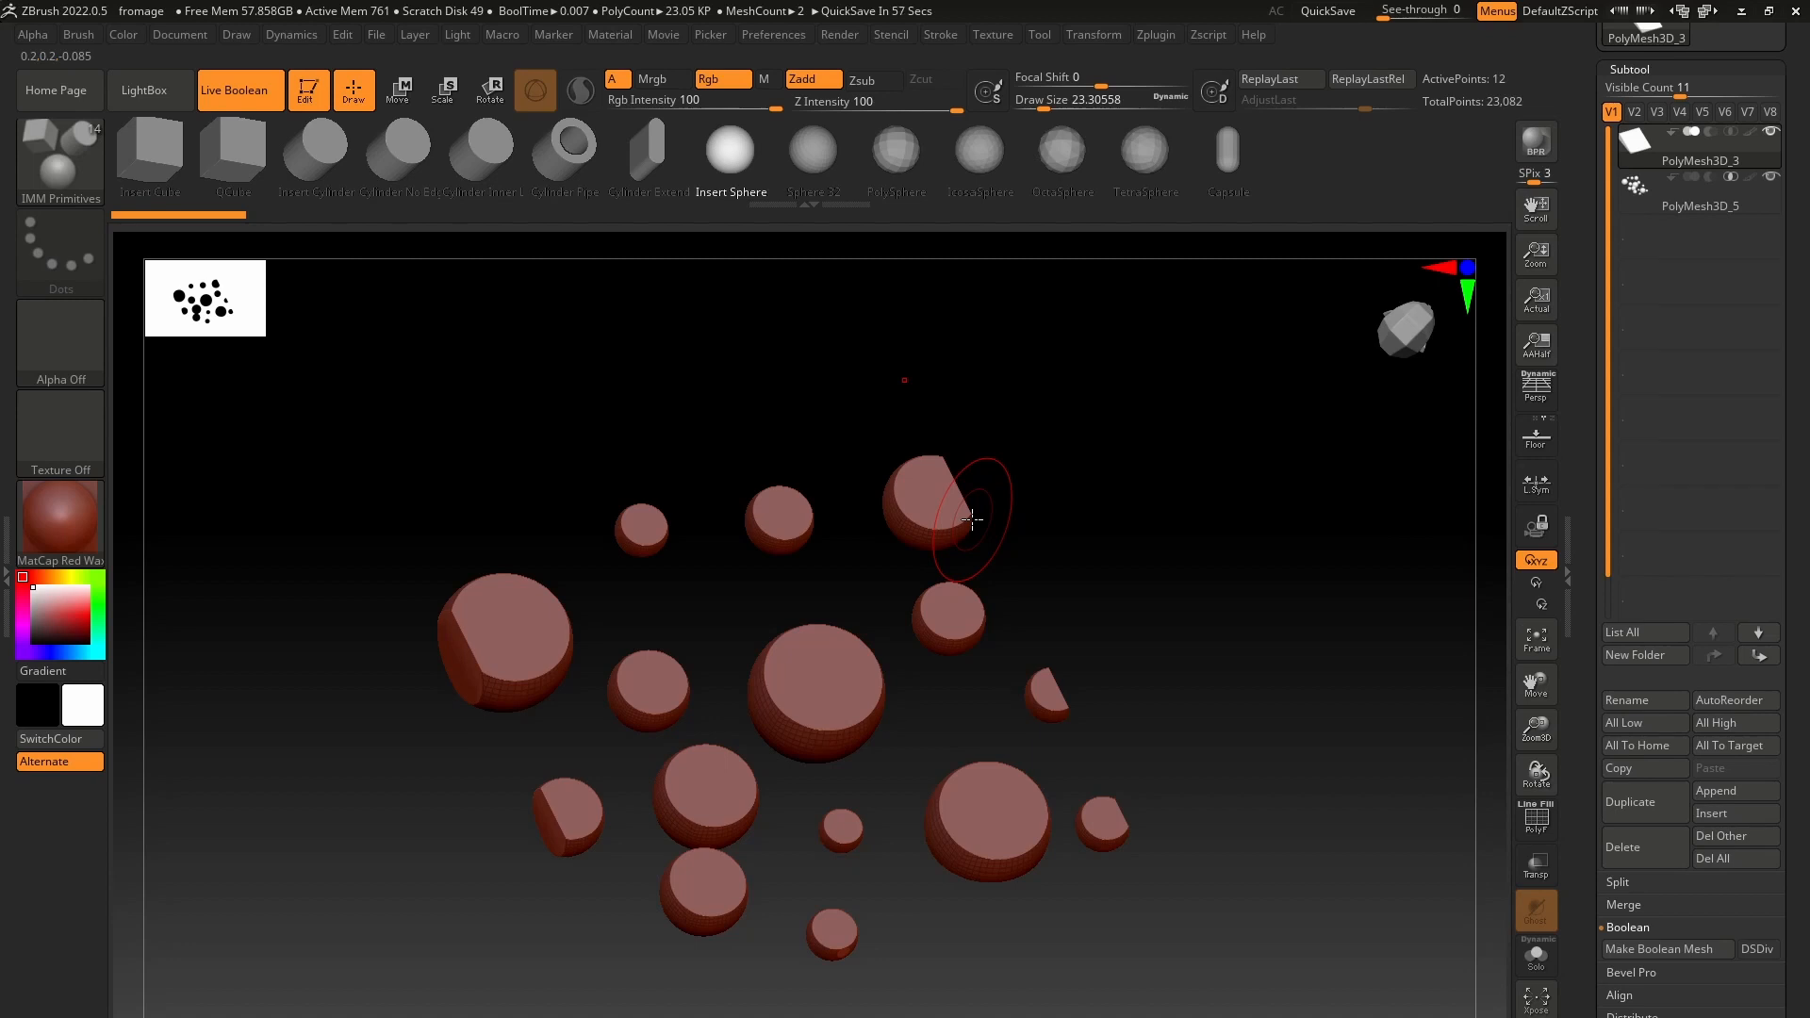
left_click_drag(1325, 492, 1329, 527)
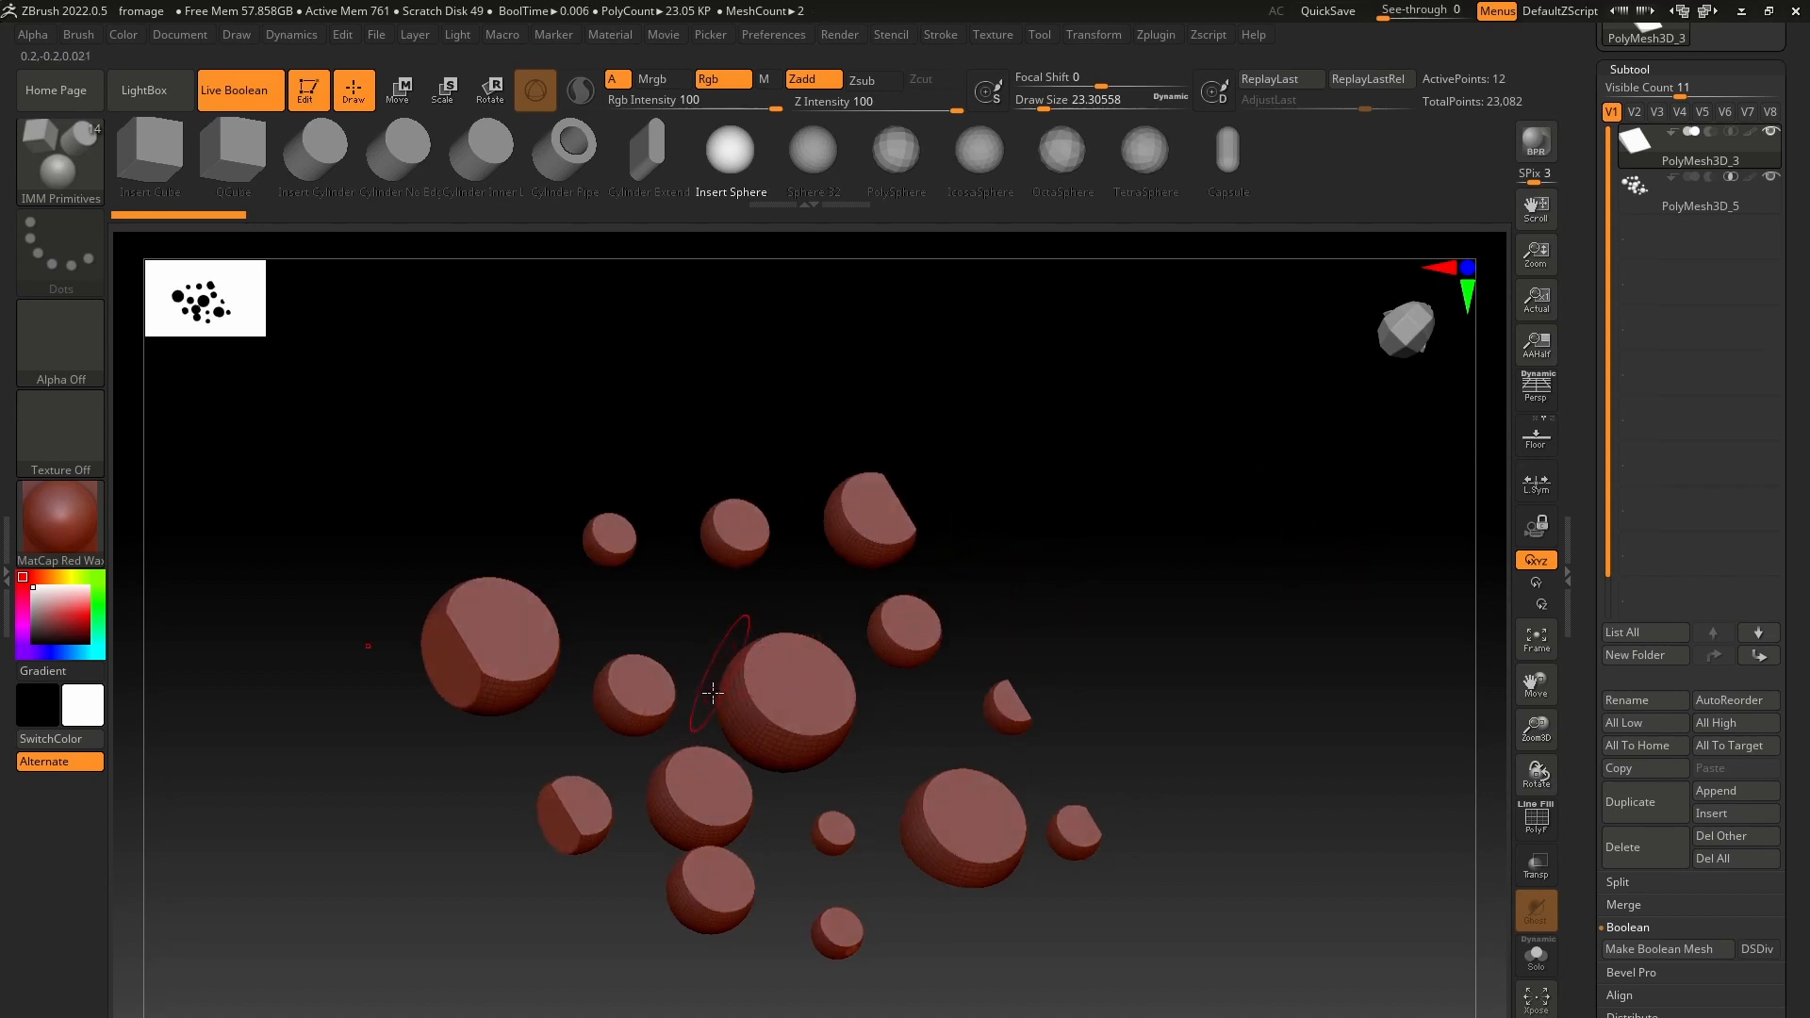
mouse_move(1169, 570)
left_mouse_down()
mouse_move(1151, 553)
mouse_move(1161, 565)
left_mouse_up()
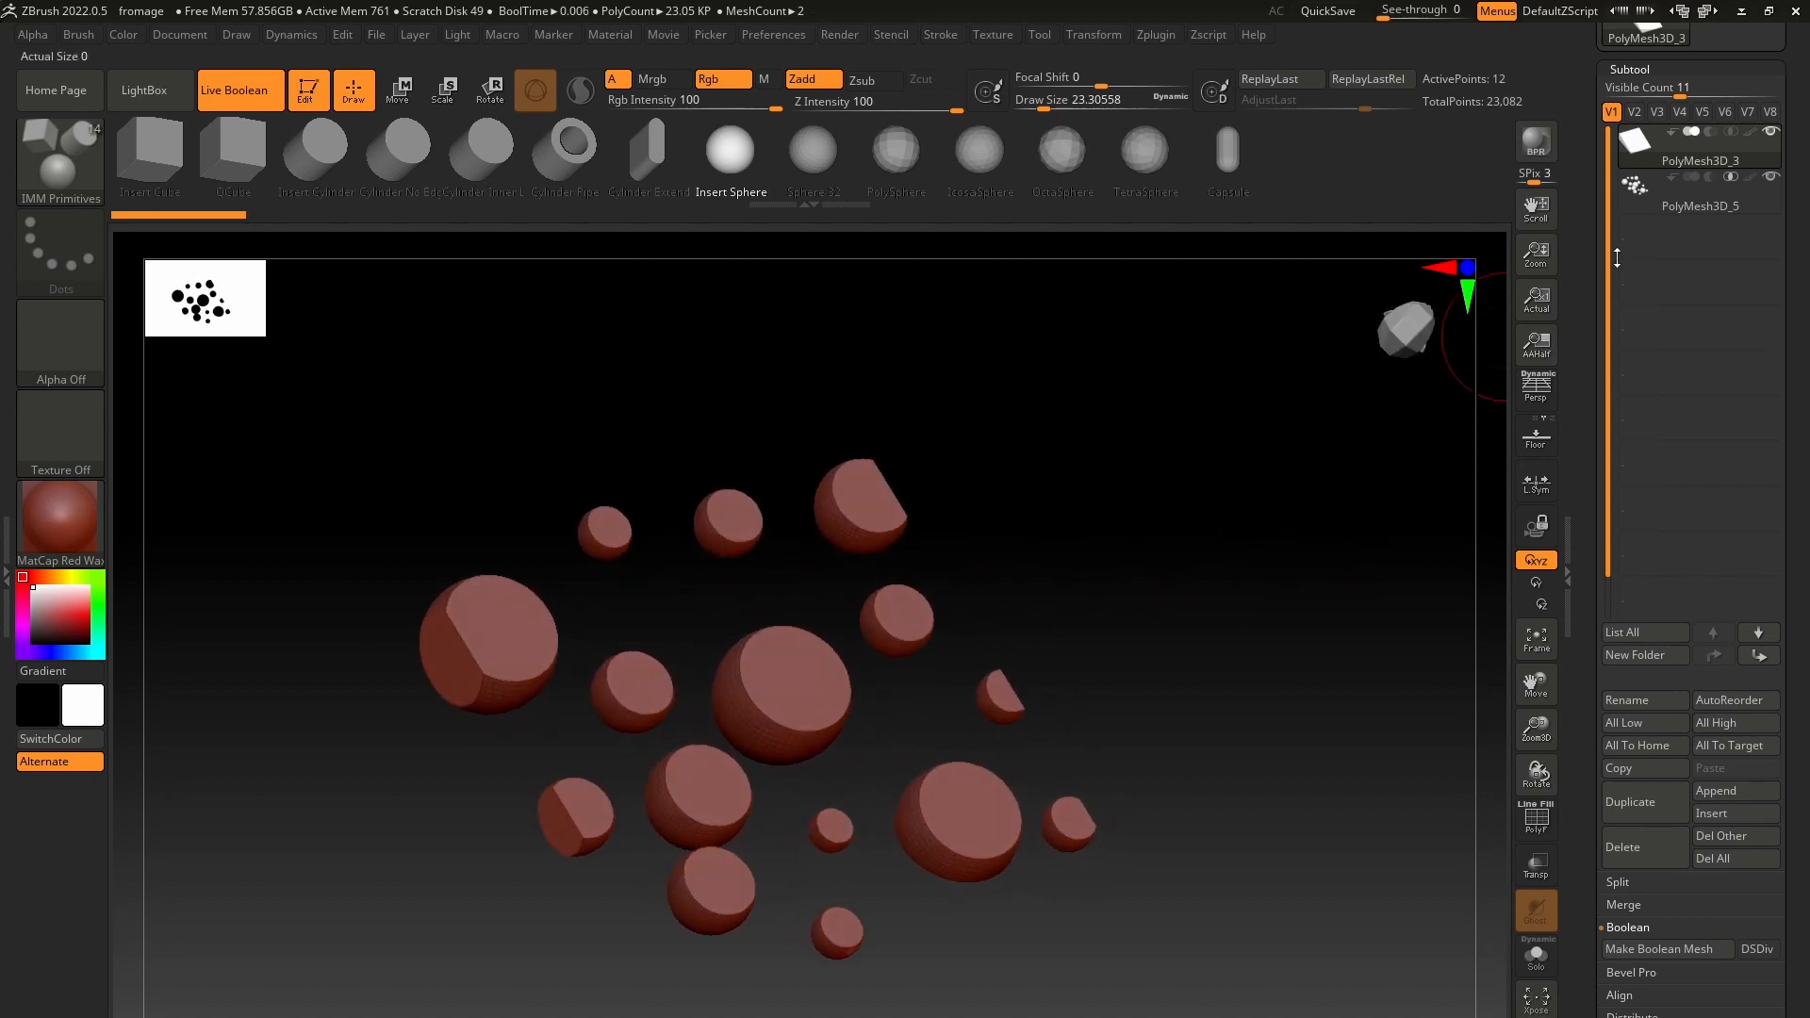
left_click(1708, 176)
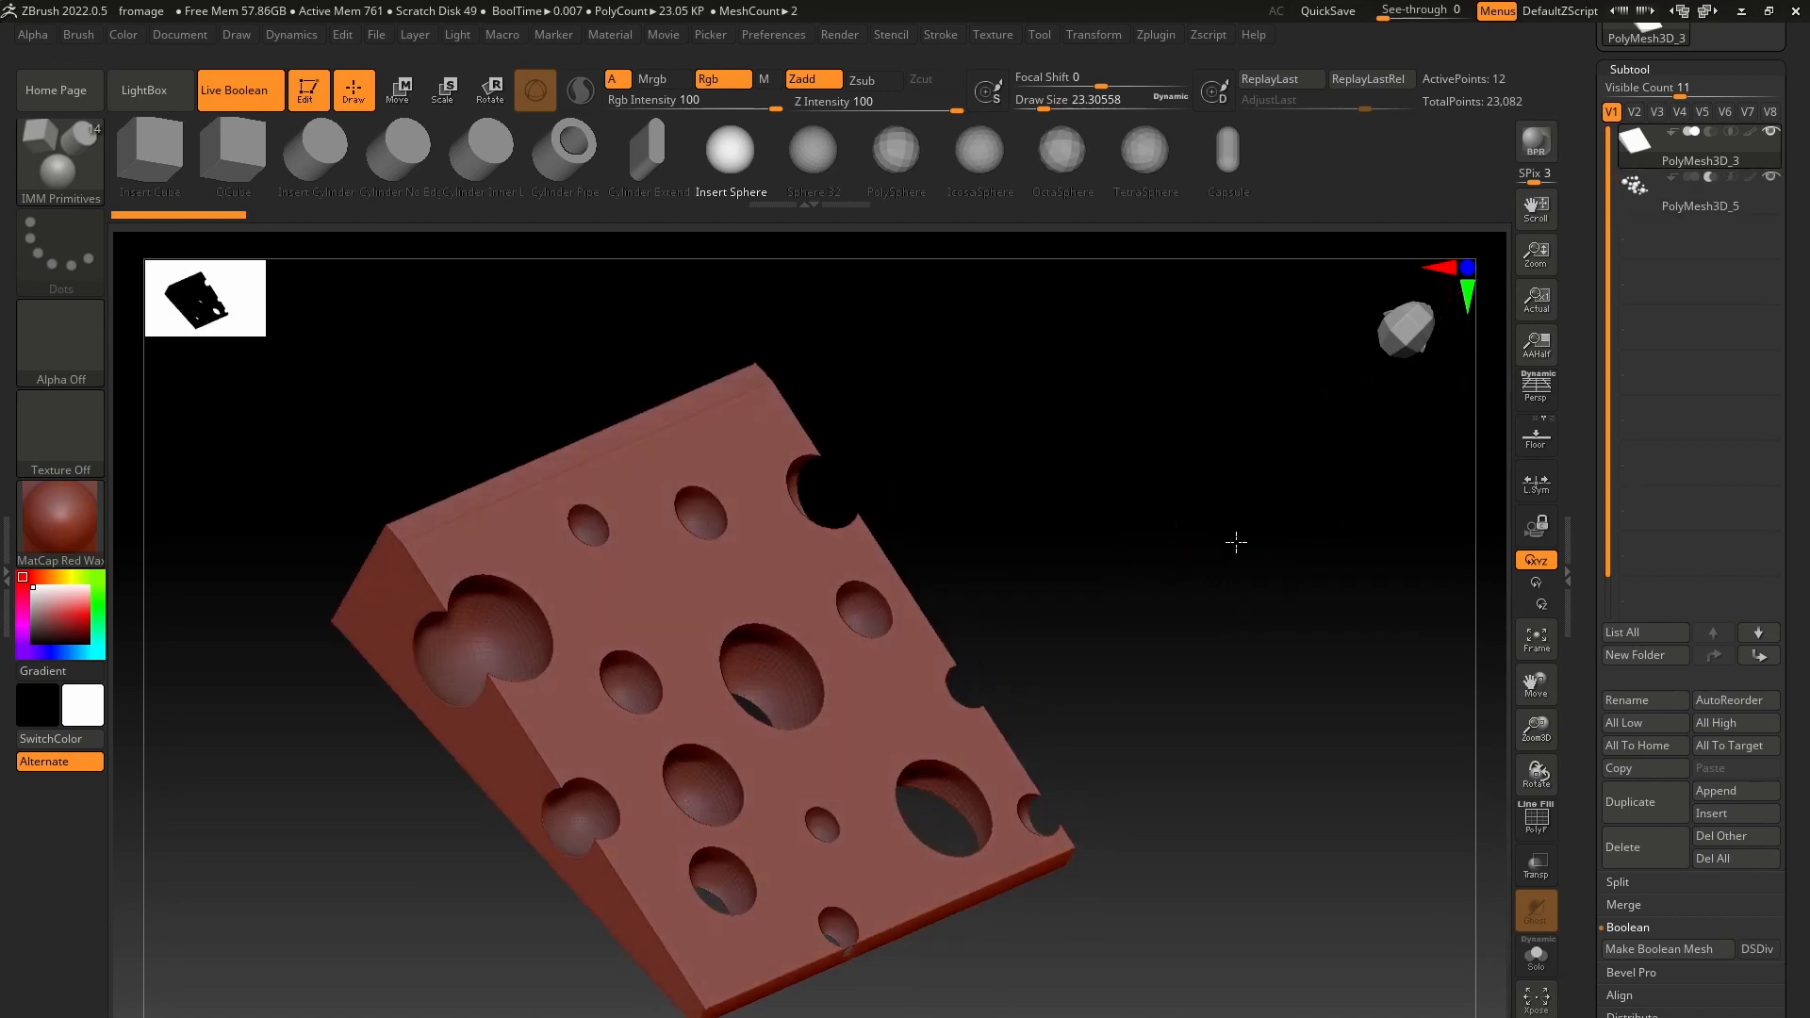
left_click_drag(1221, 528, 1494, 535)
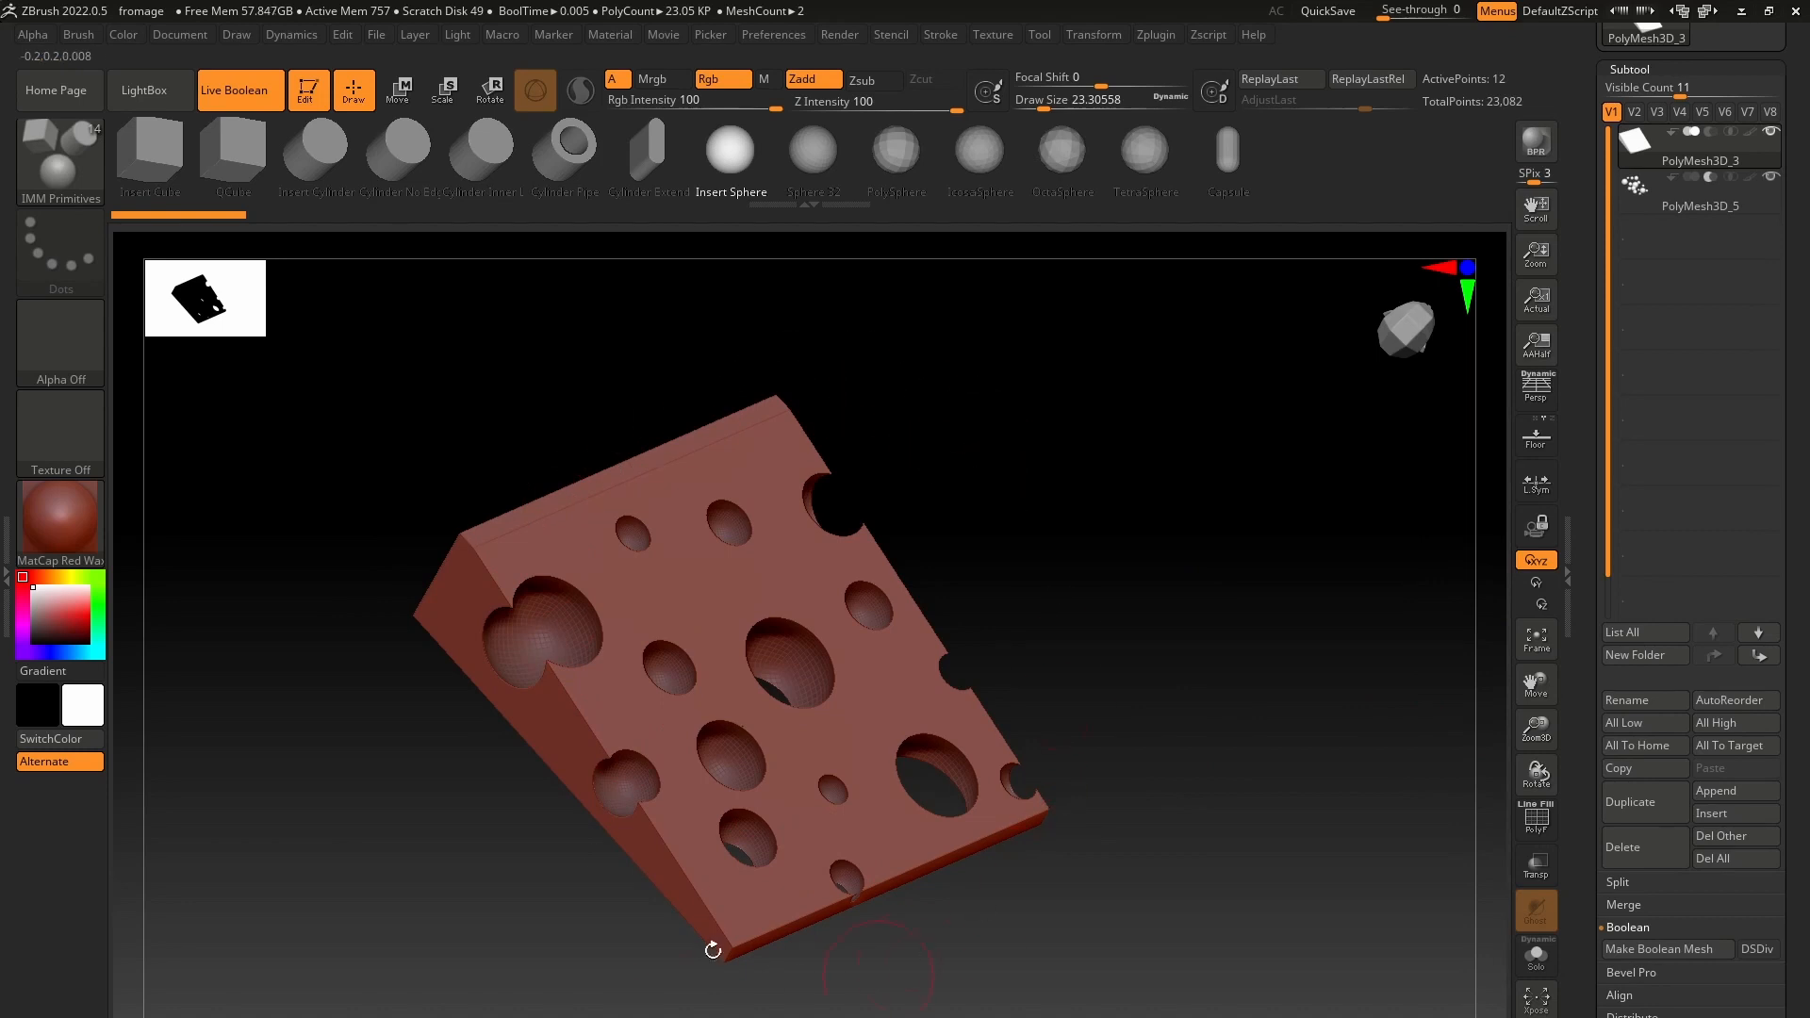
left_click_drag(1133, 631, 831, 453)
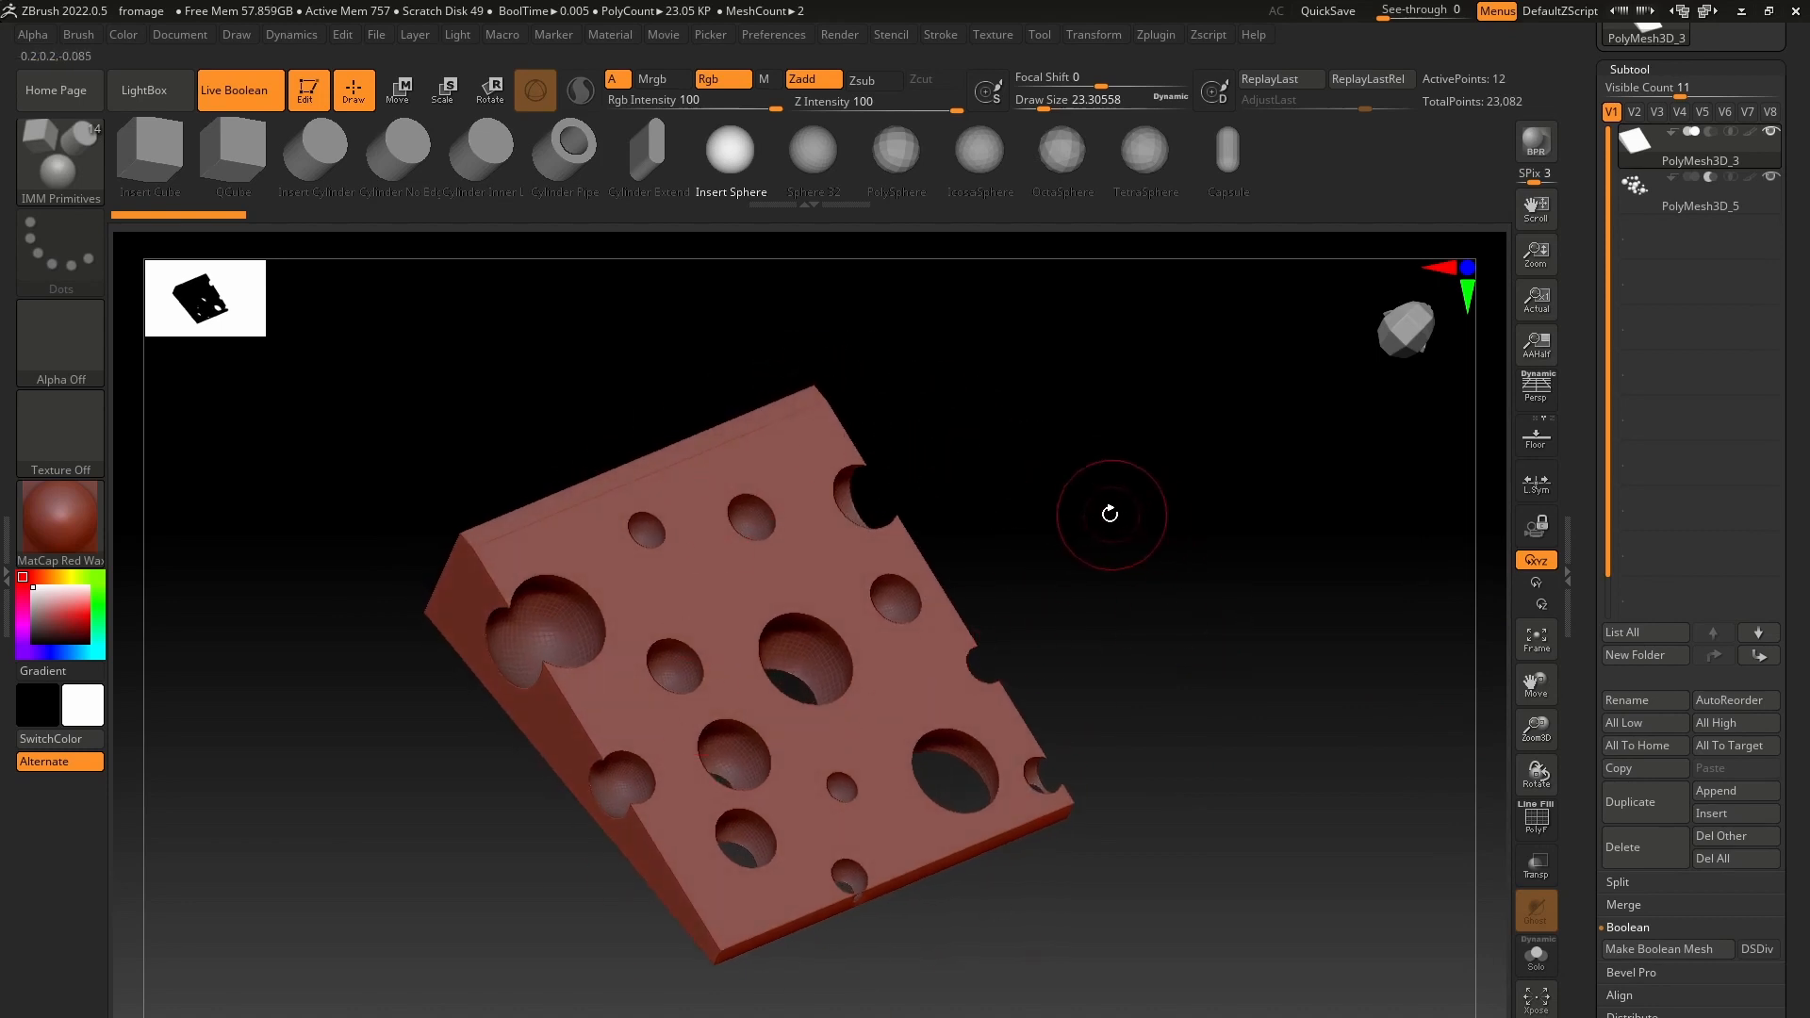
left_click_drag(1109, 513, 1045, 540)
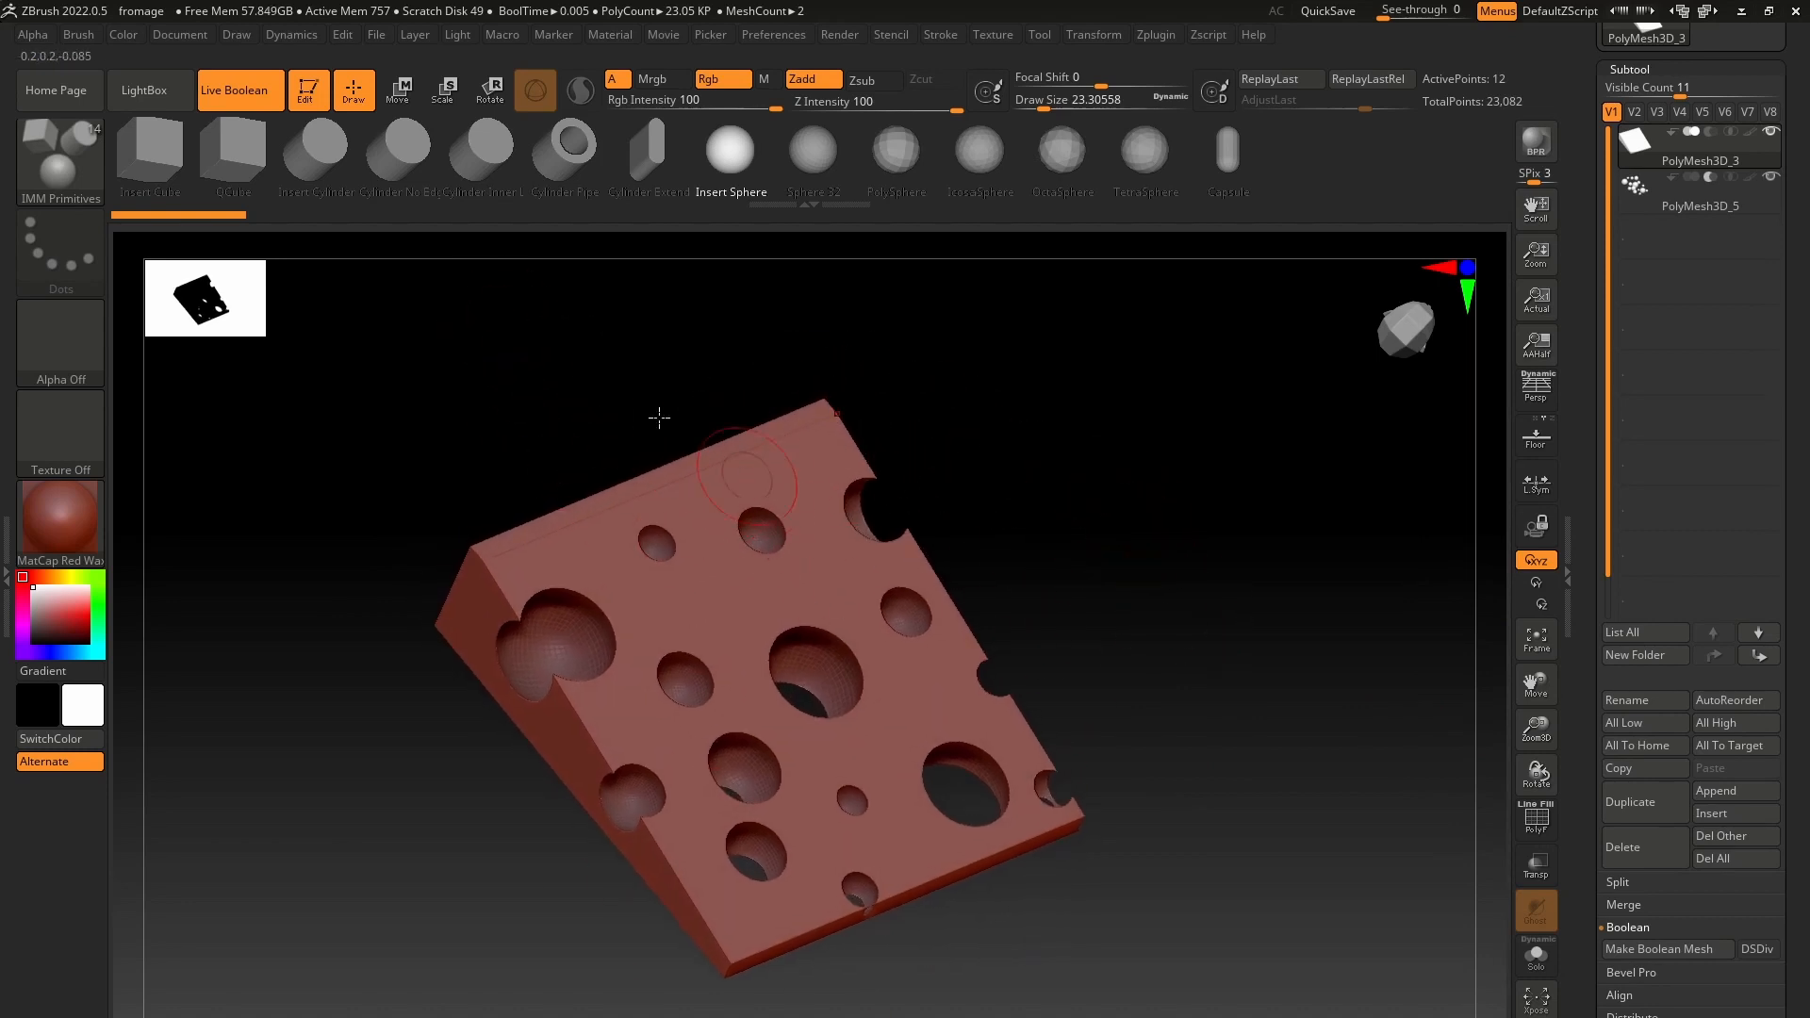
Step: Select the sphere subtool PolyMesh3D_5, shift all its spheres slightly along the gizmo axes, and return to Draw mode
left_click_drag(1587, 408, 1583, 983)
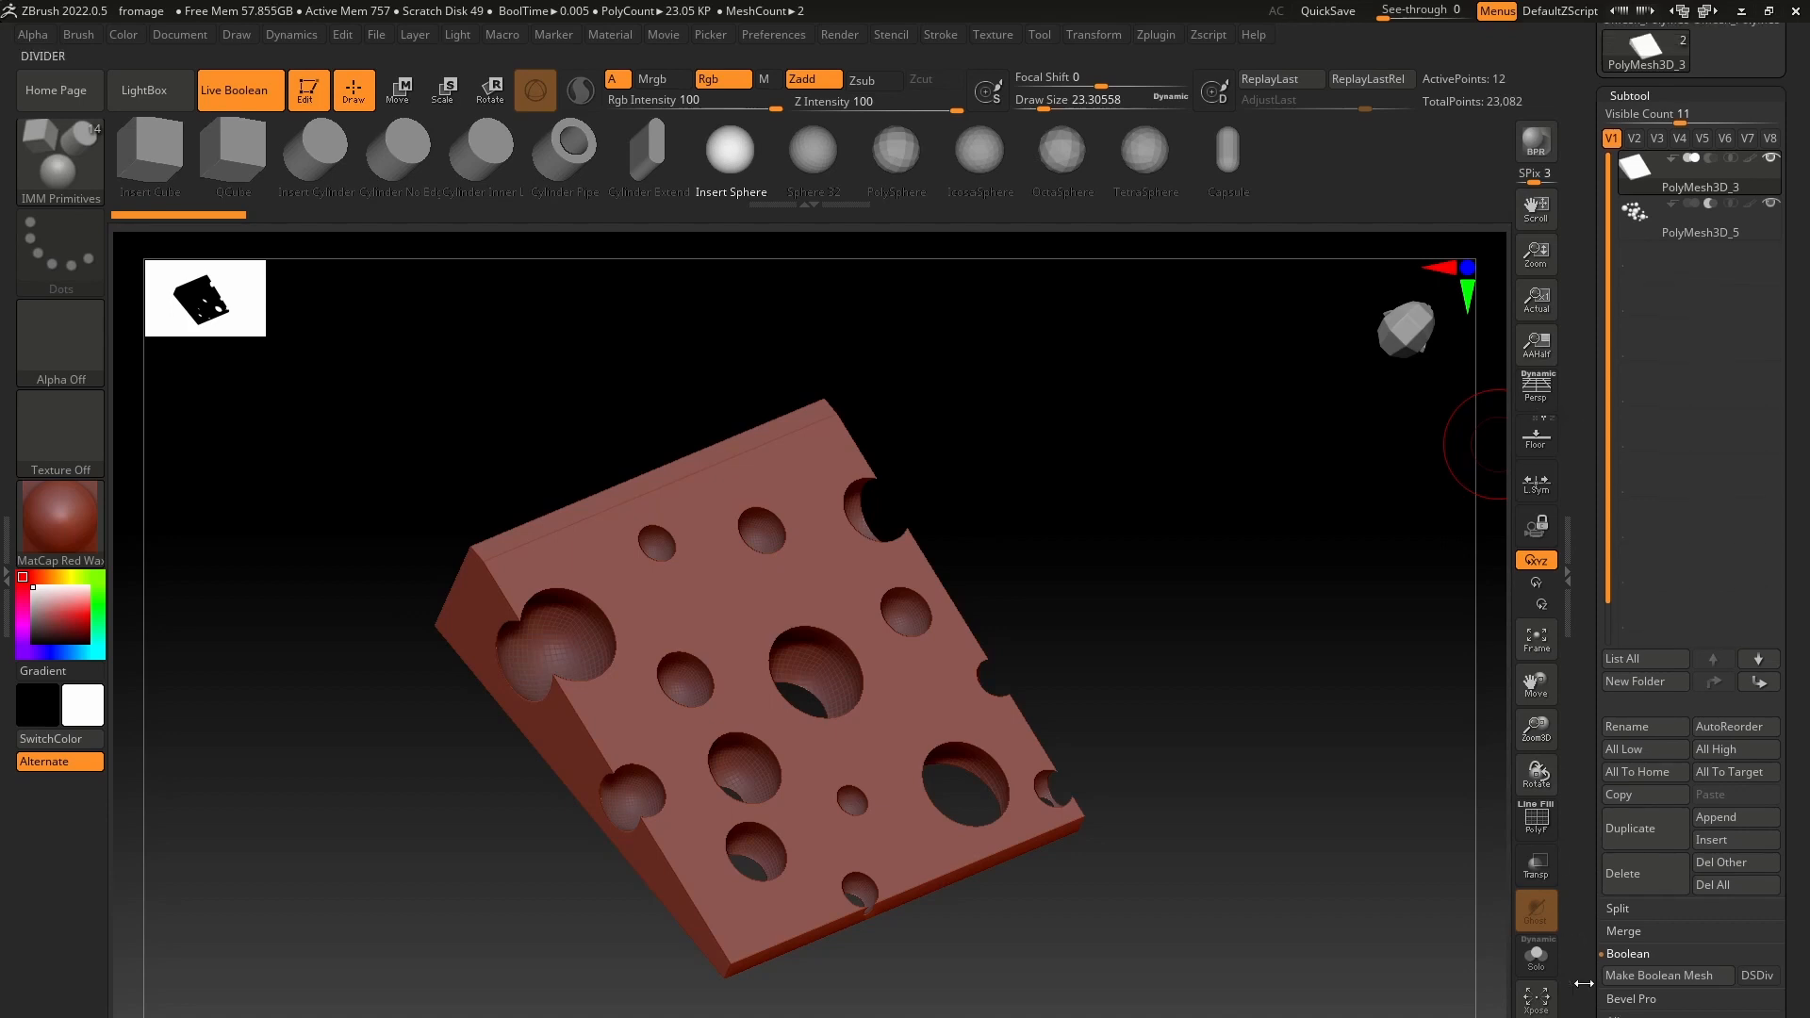
left_click(1633, 215)
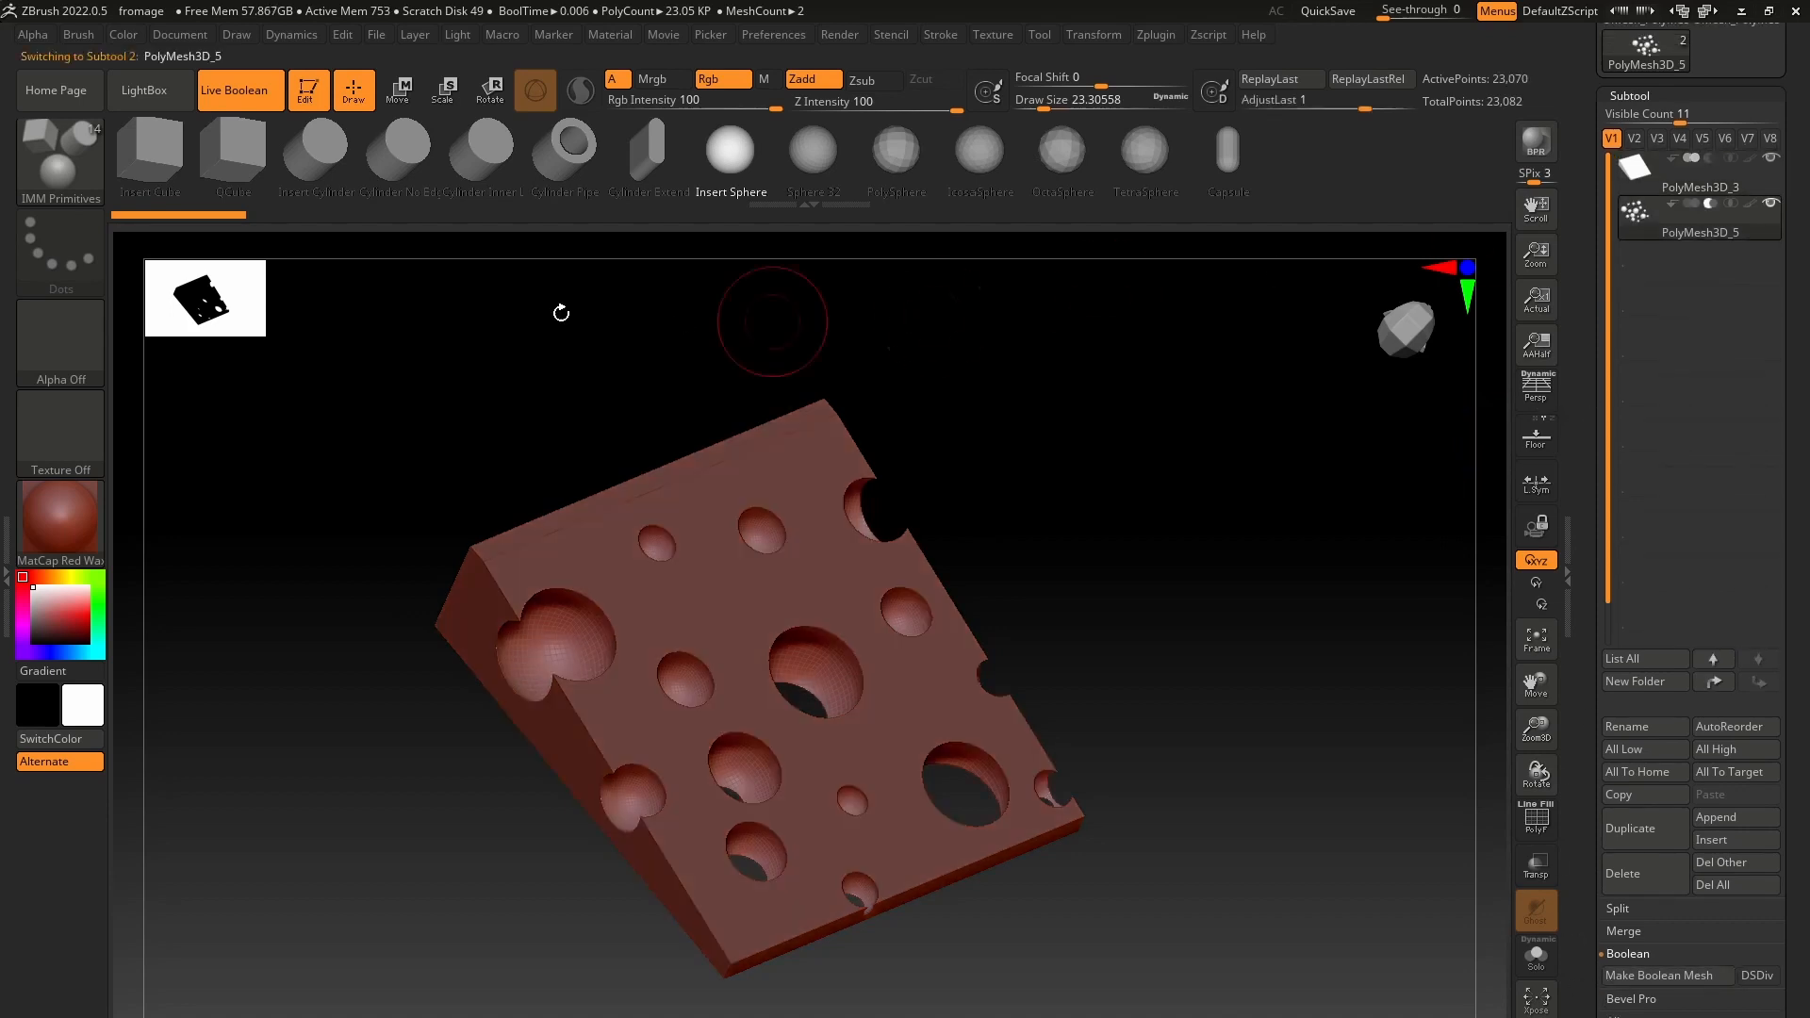
key("w")
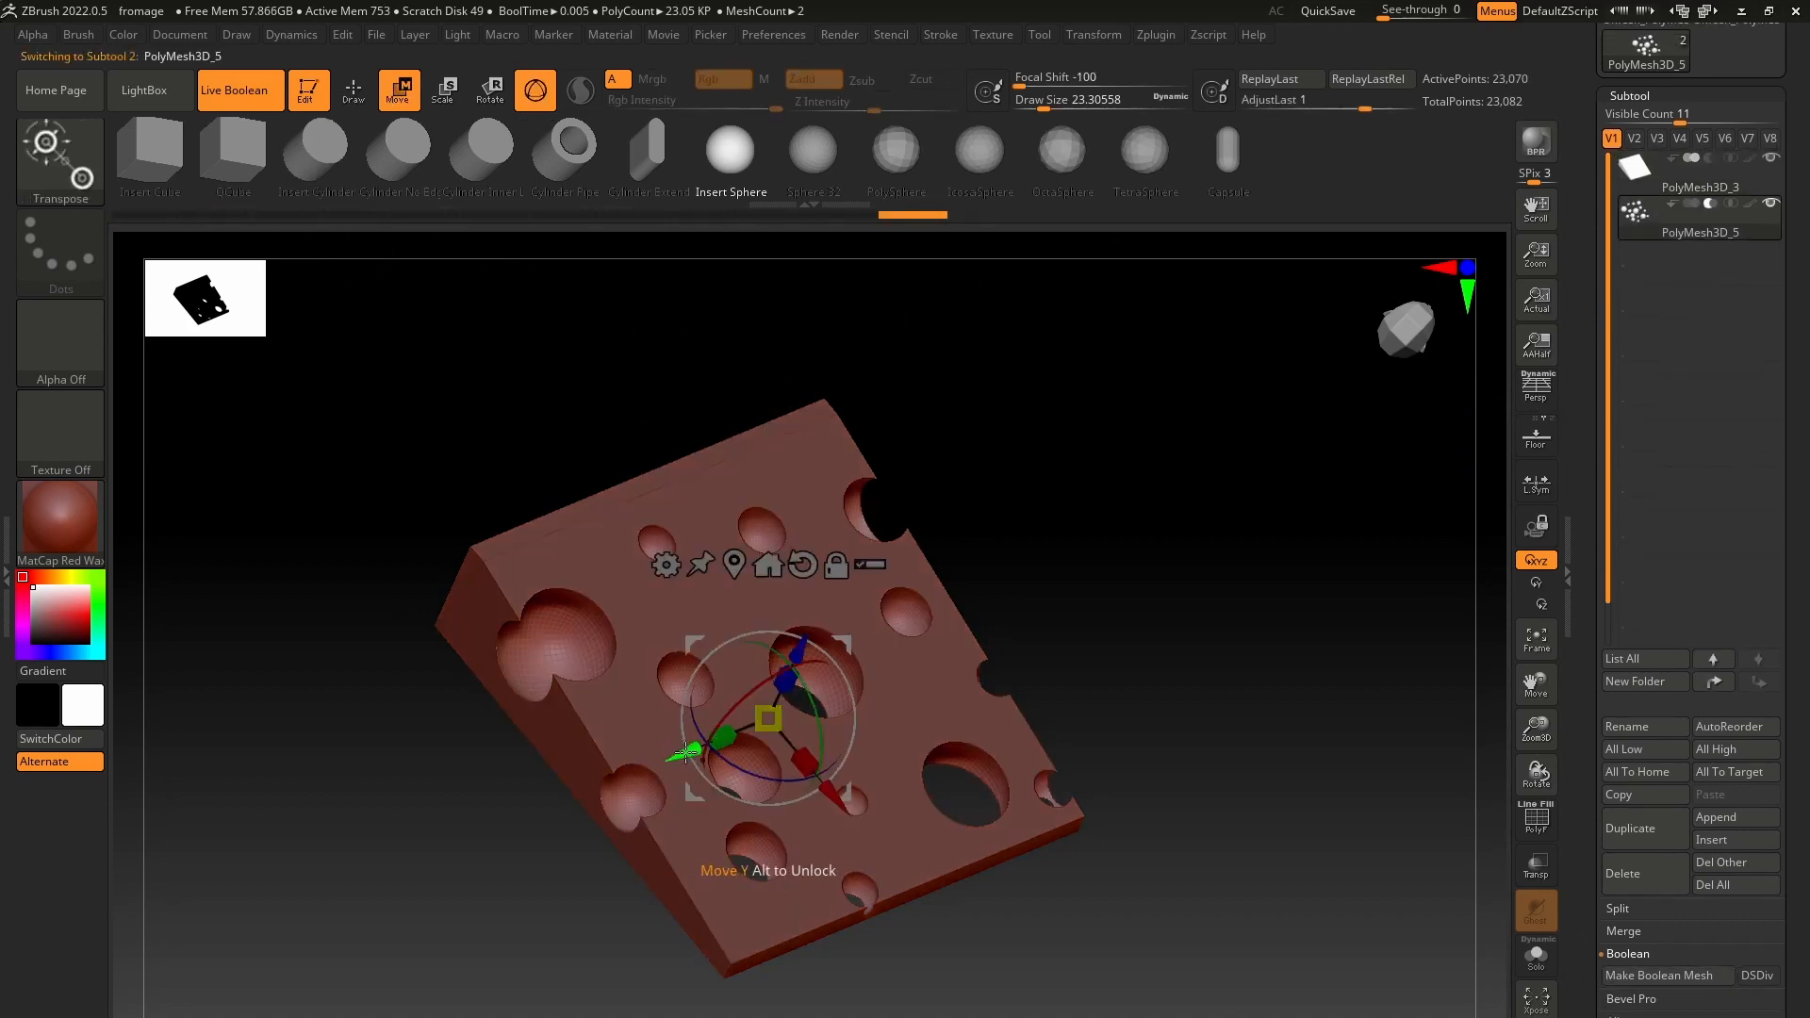
left_click_drag(685, 751, 758, 752)
left_click_drag(828, 799, 828, 794)
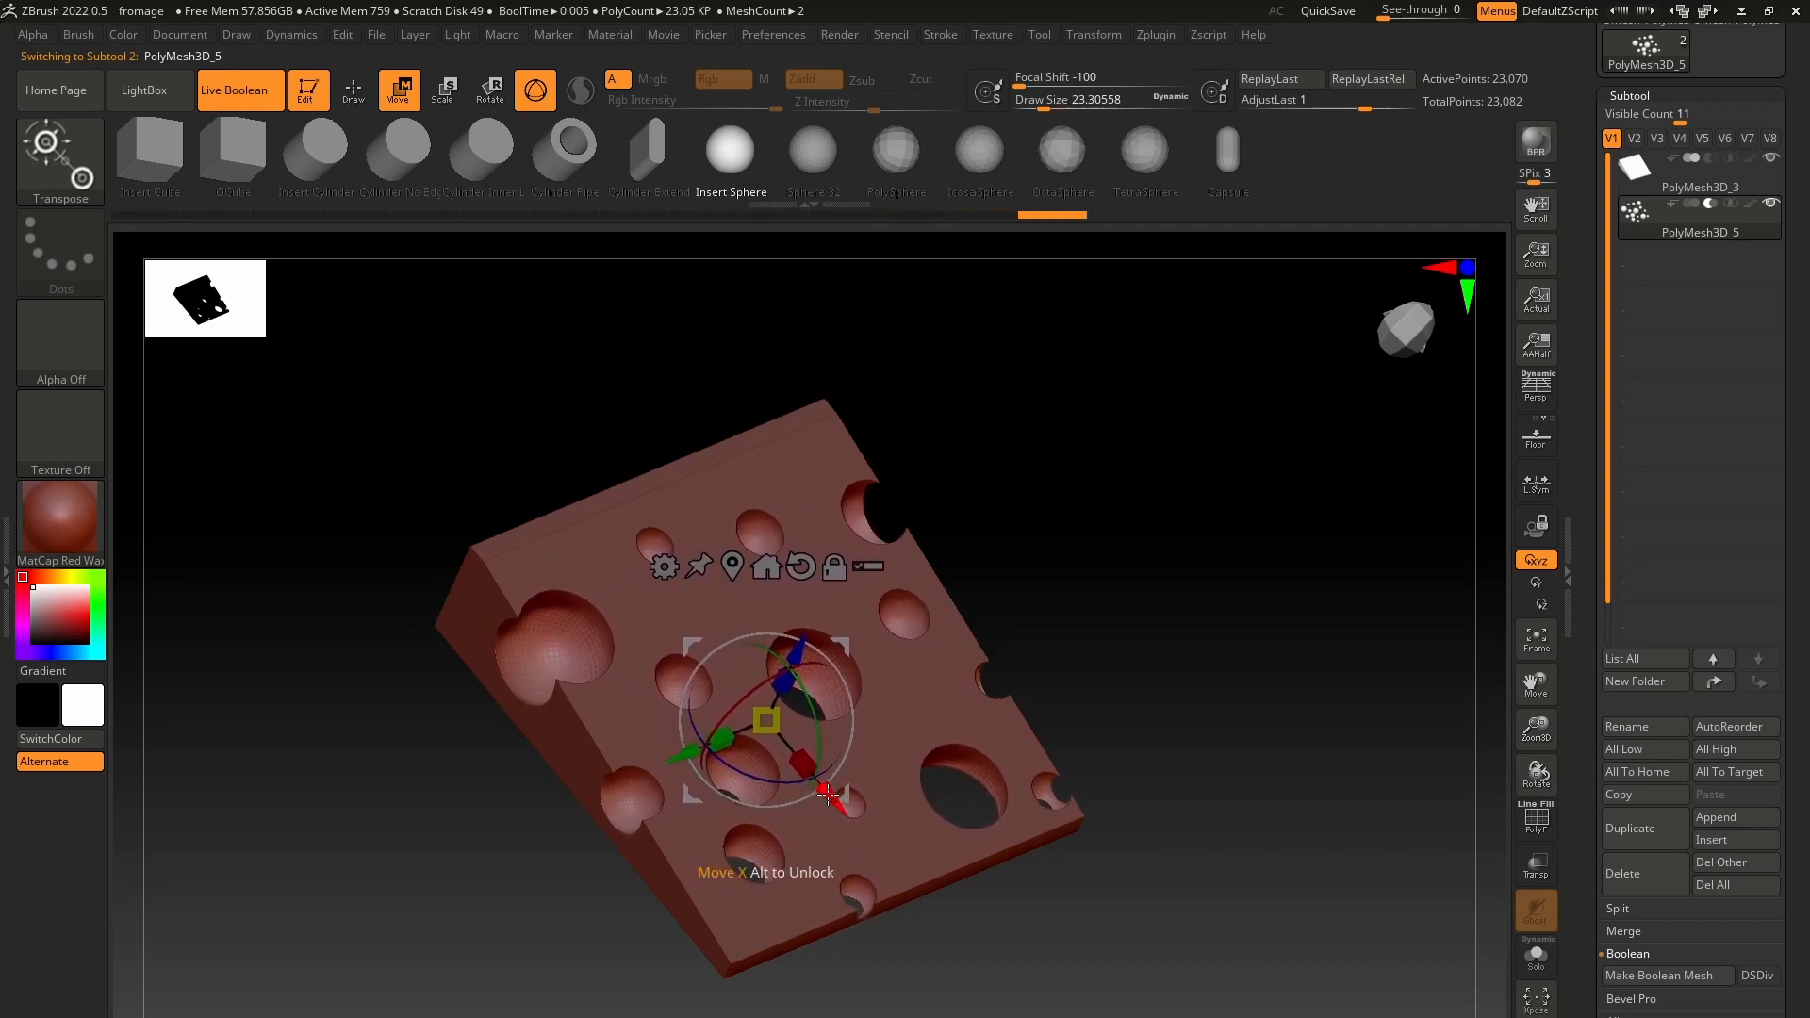
left_click_drag(784, 712, 773, 725)
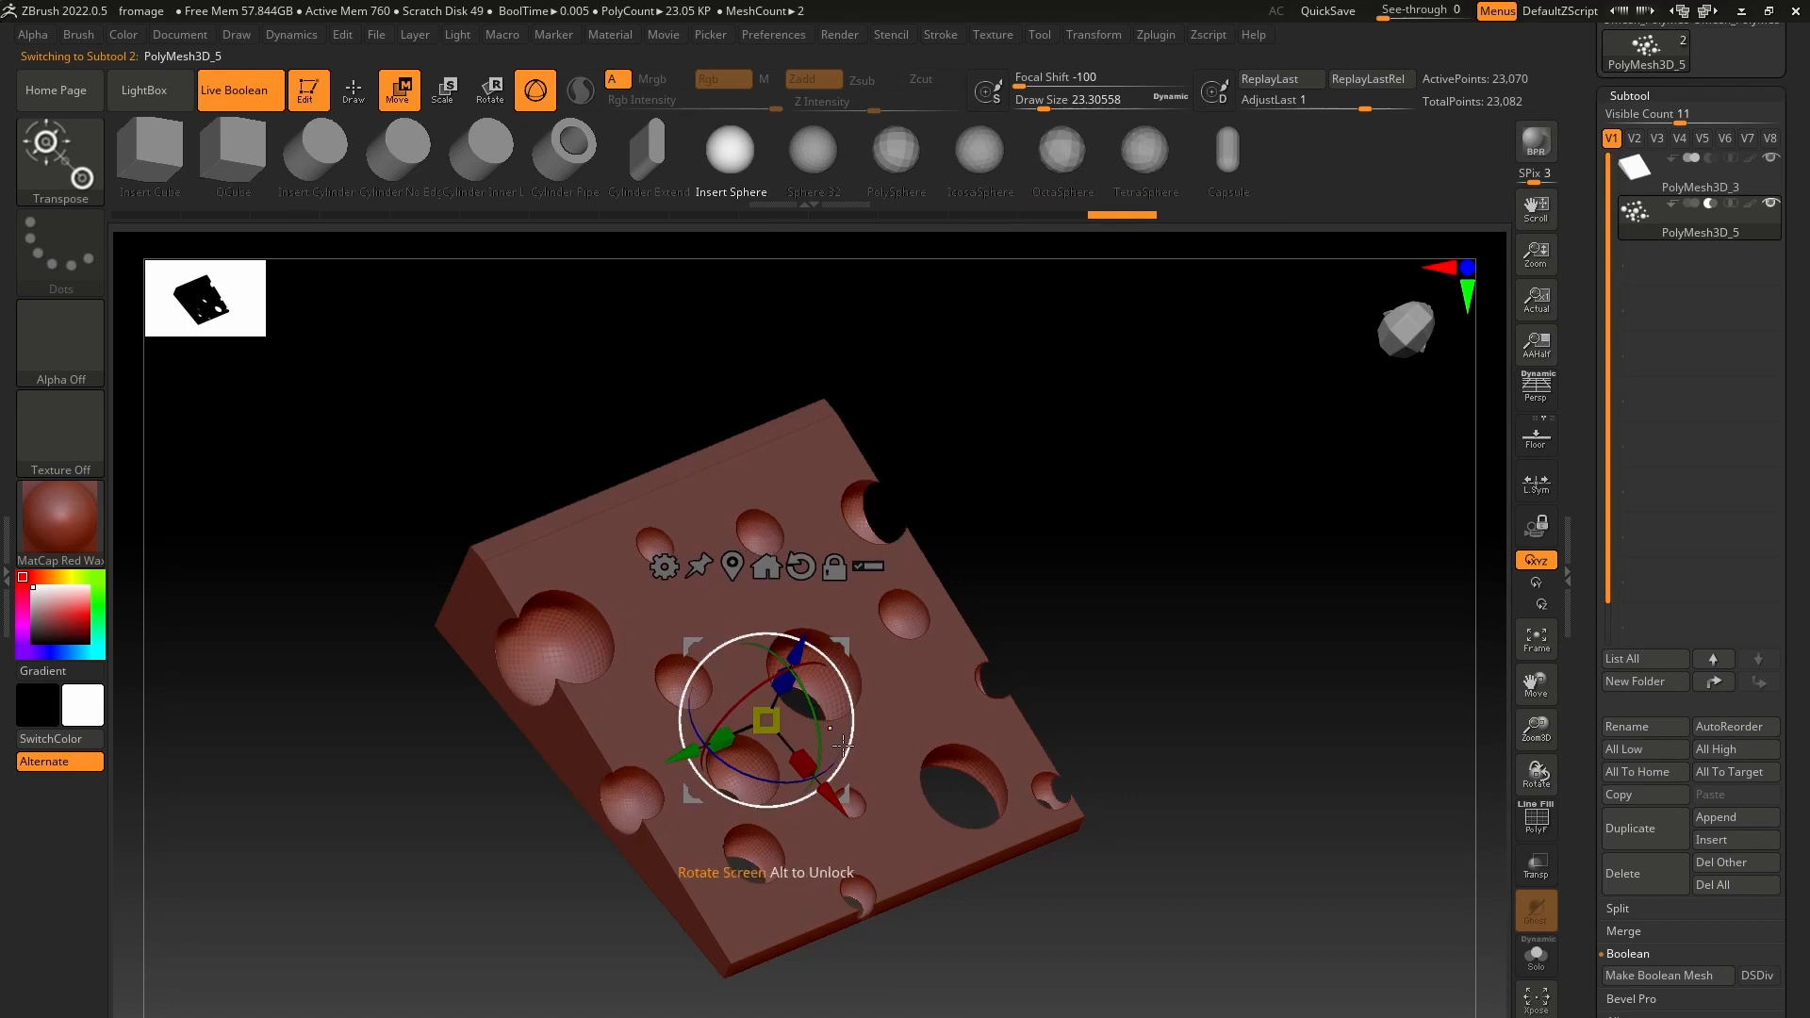
left_click(354, 90)
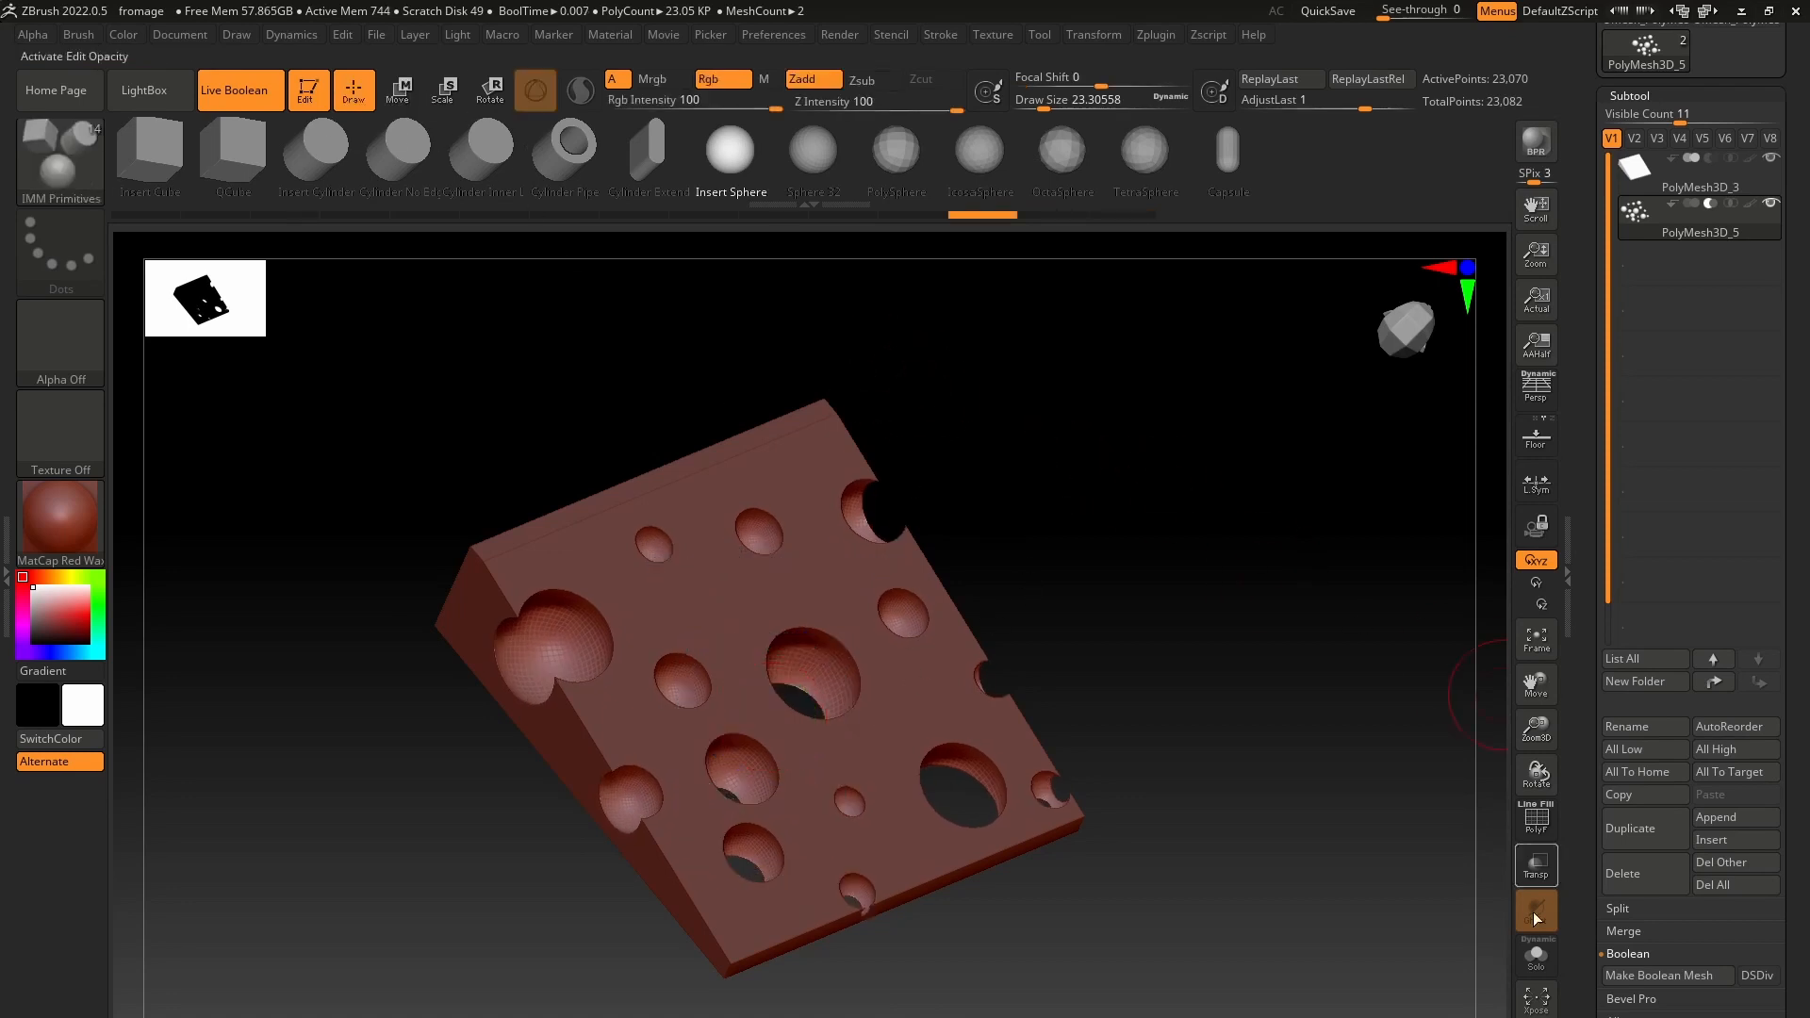
Step: Solo PolyMesh3D_5 in additive mode with polyframe on, and hide every sphere except the large one at the wedge's corner
left_click(1534, 968)
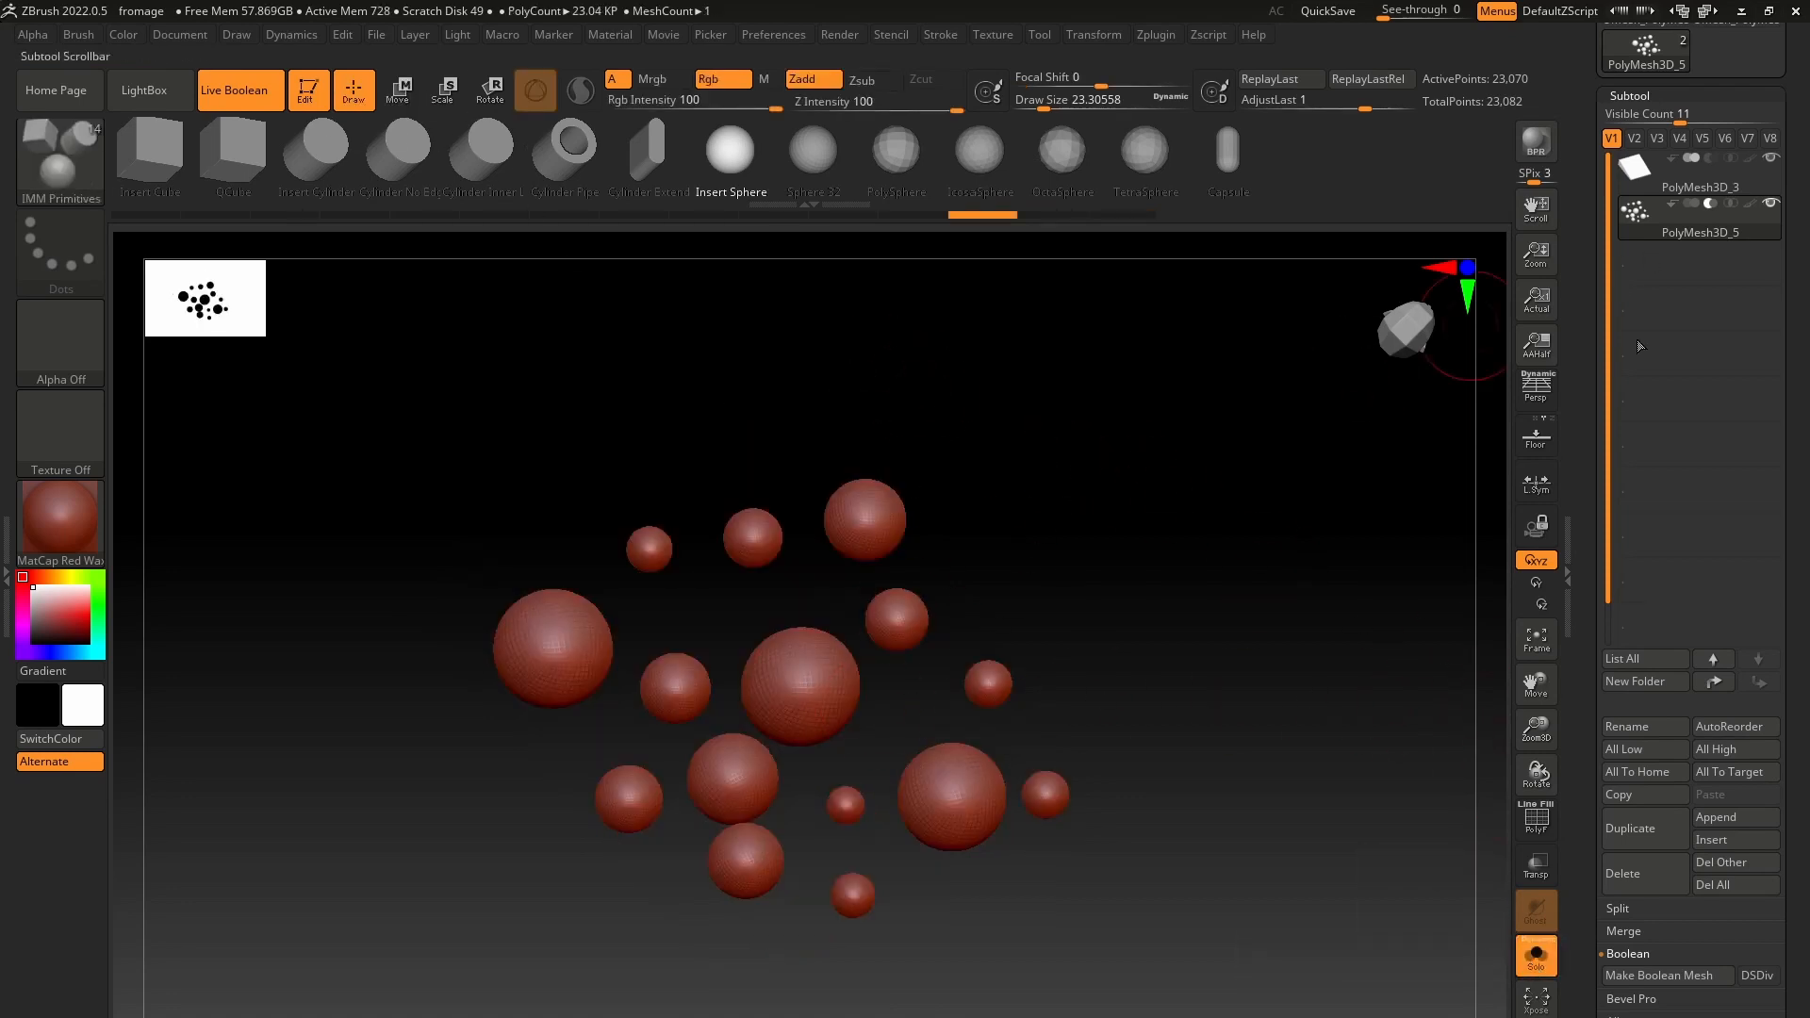
mouse_move(1691, 201)
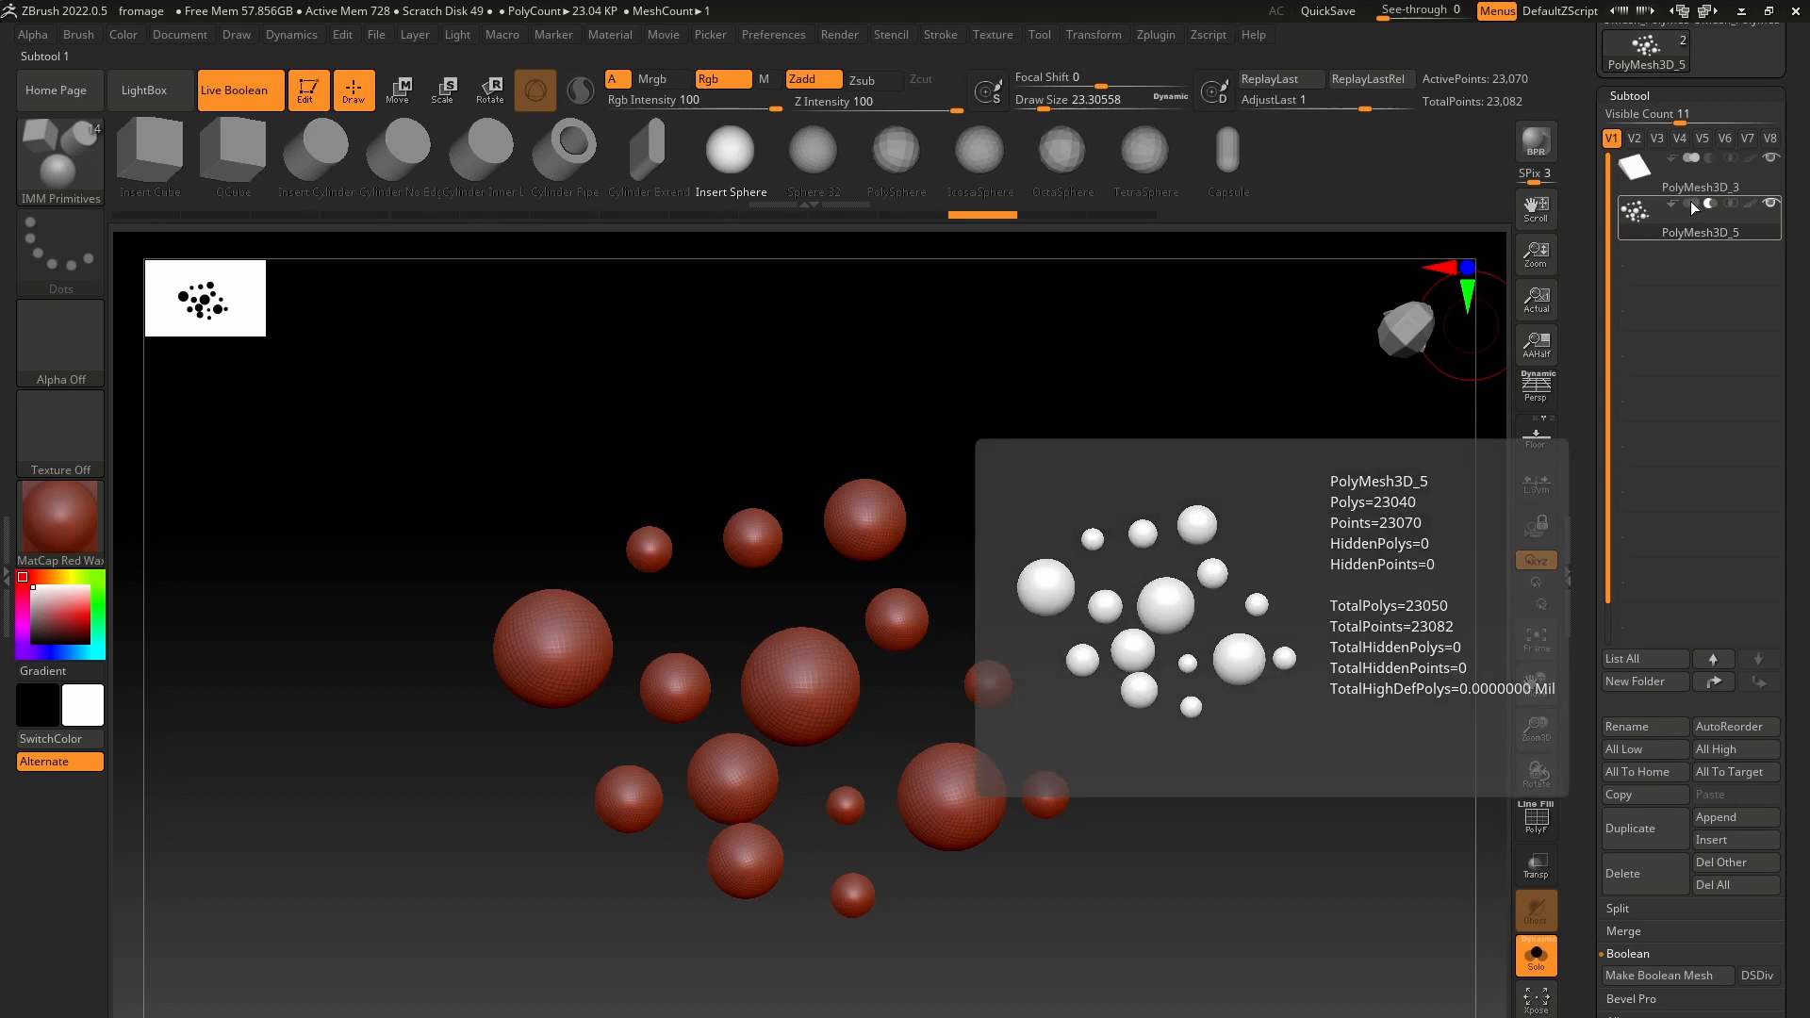
left_click(1531, 829)
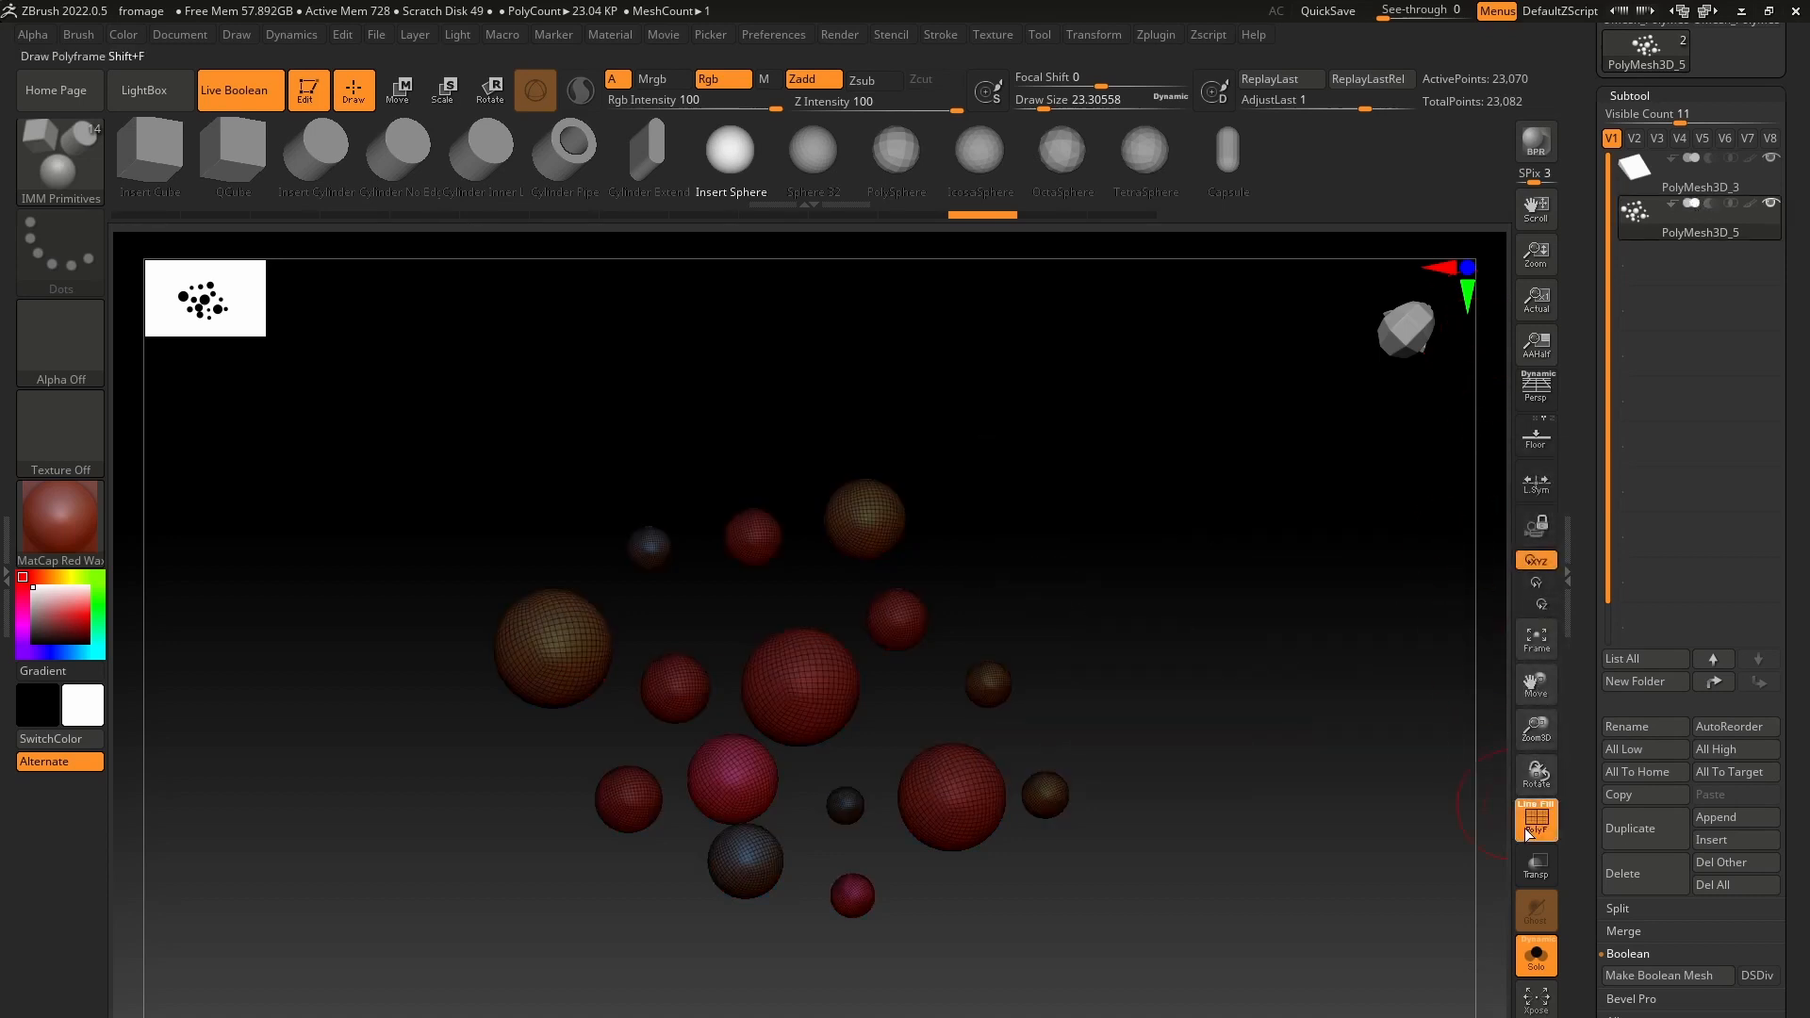
left_click(834, 688, "ctrl+shift")
left_click(820, 692, "ctrl+shift")
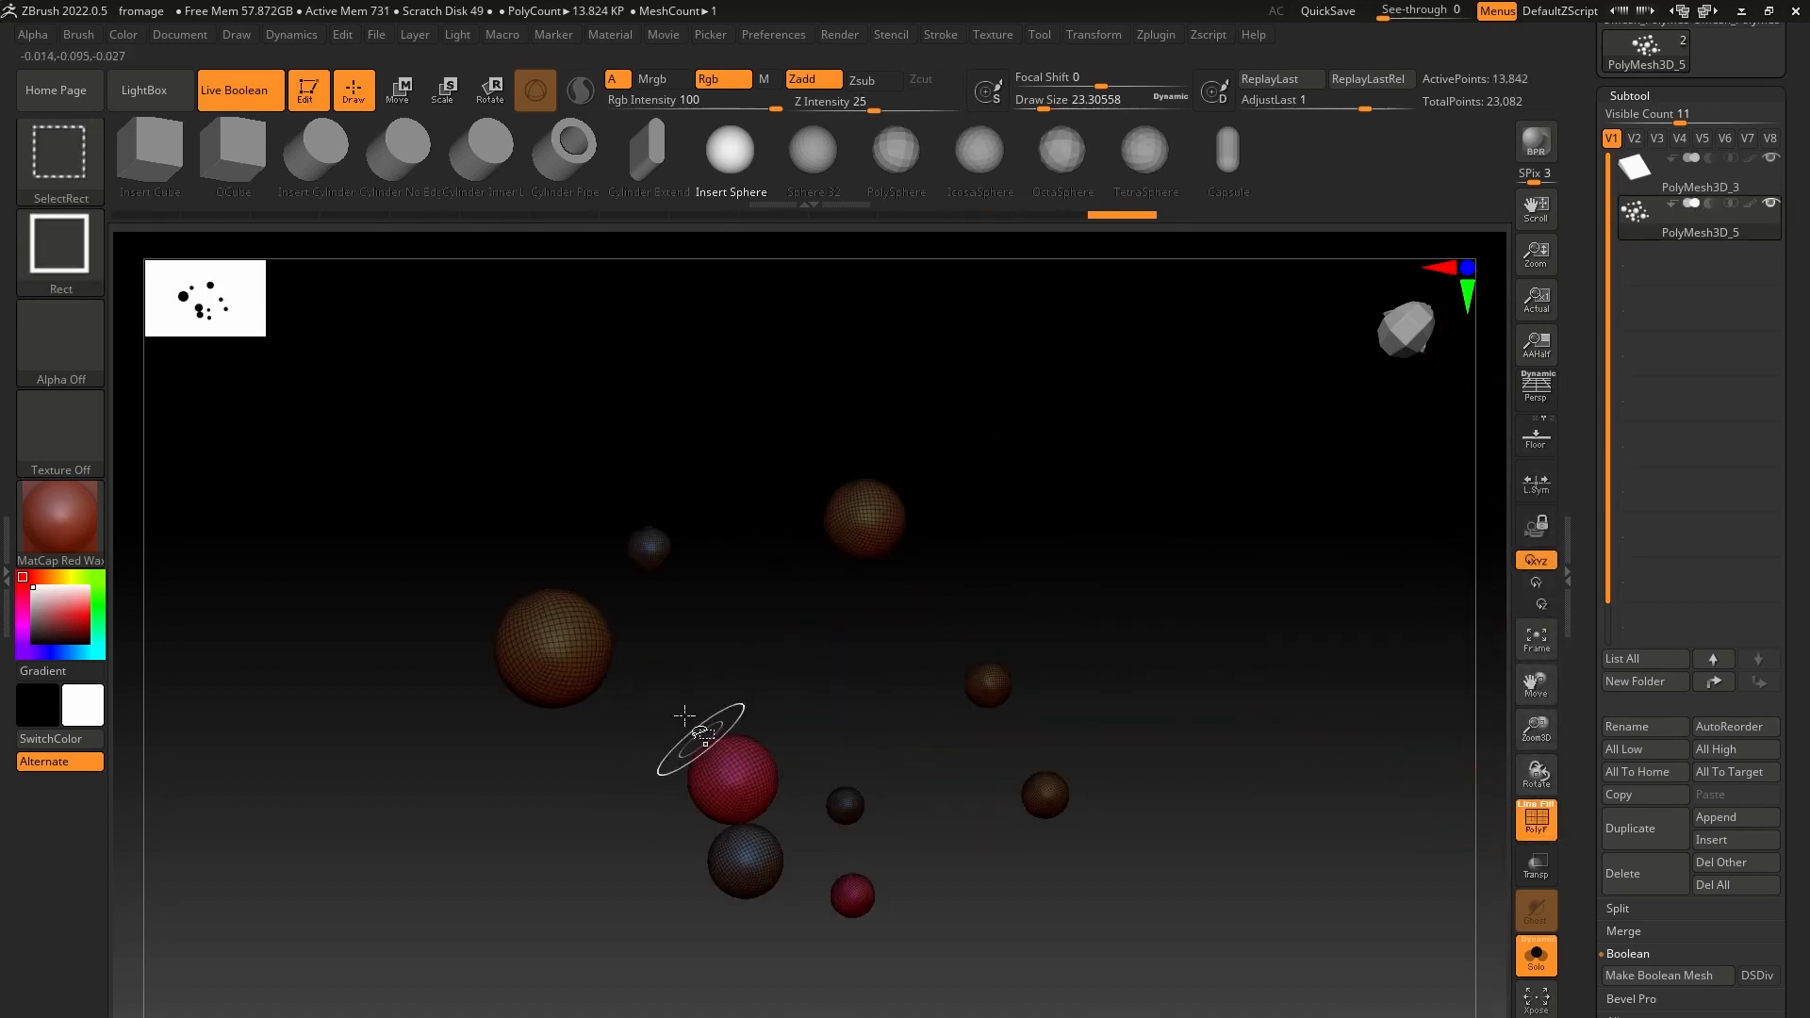
left_click_drag(622, 405, 1010, 606, "ctrl+alt+shift")
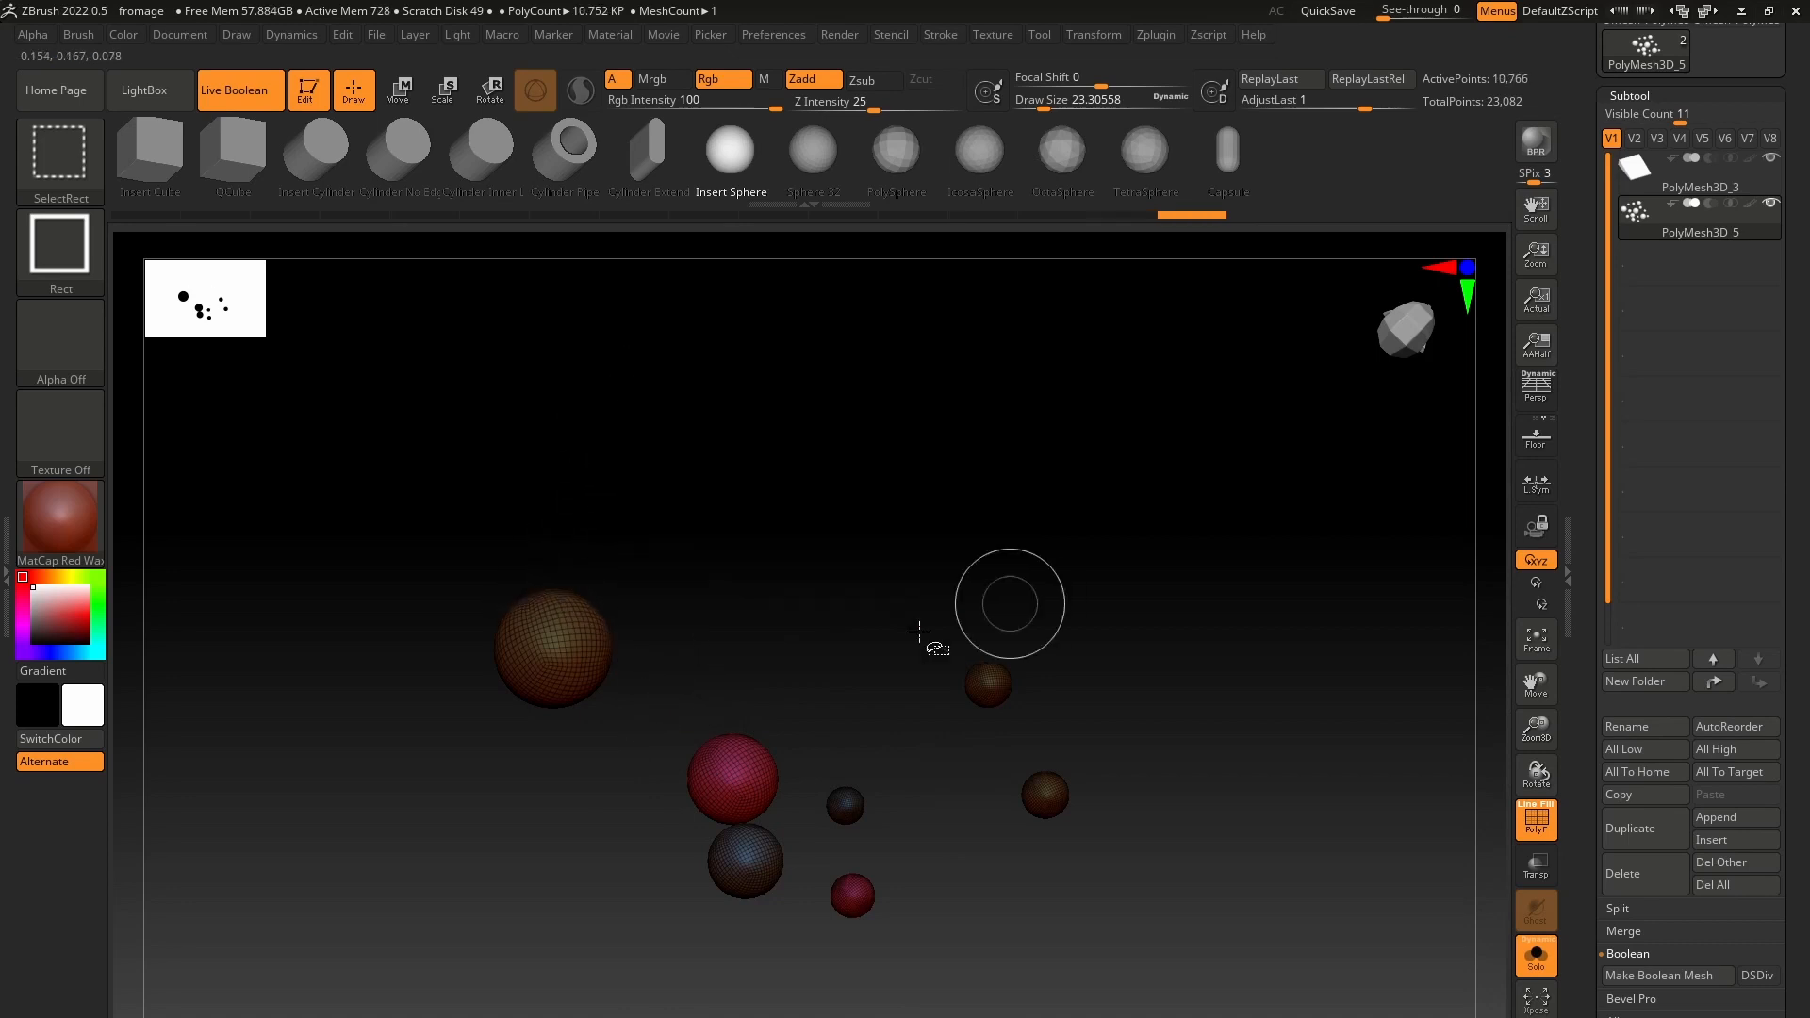
left_click_drag(668, 573, 1220, 987, "ctrl+alt+shift")
Step: Try scaling the isolated large sphere and recentre the transform gizmo on it
key("e")
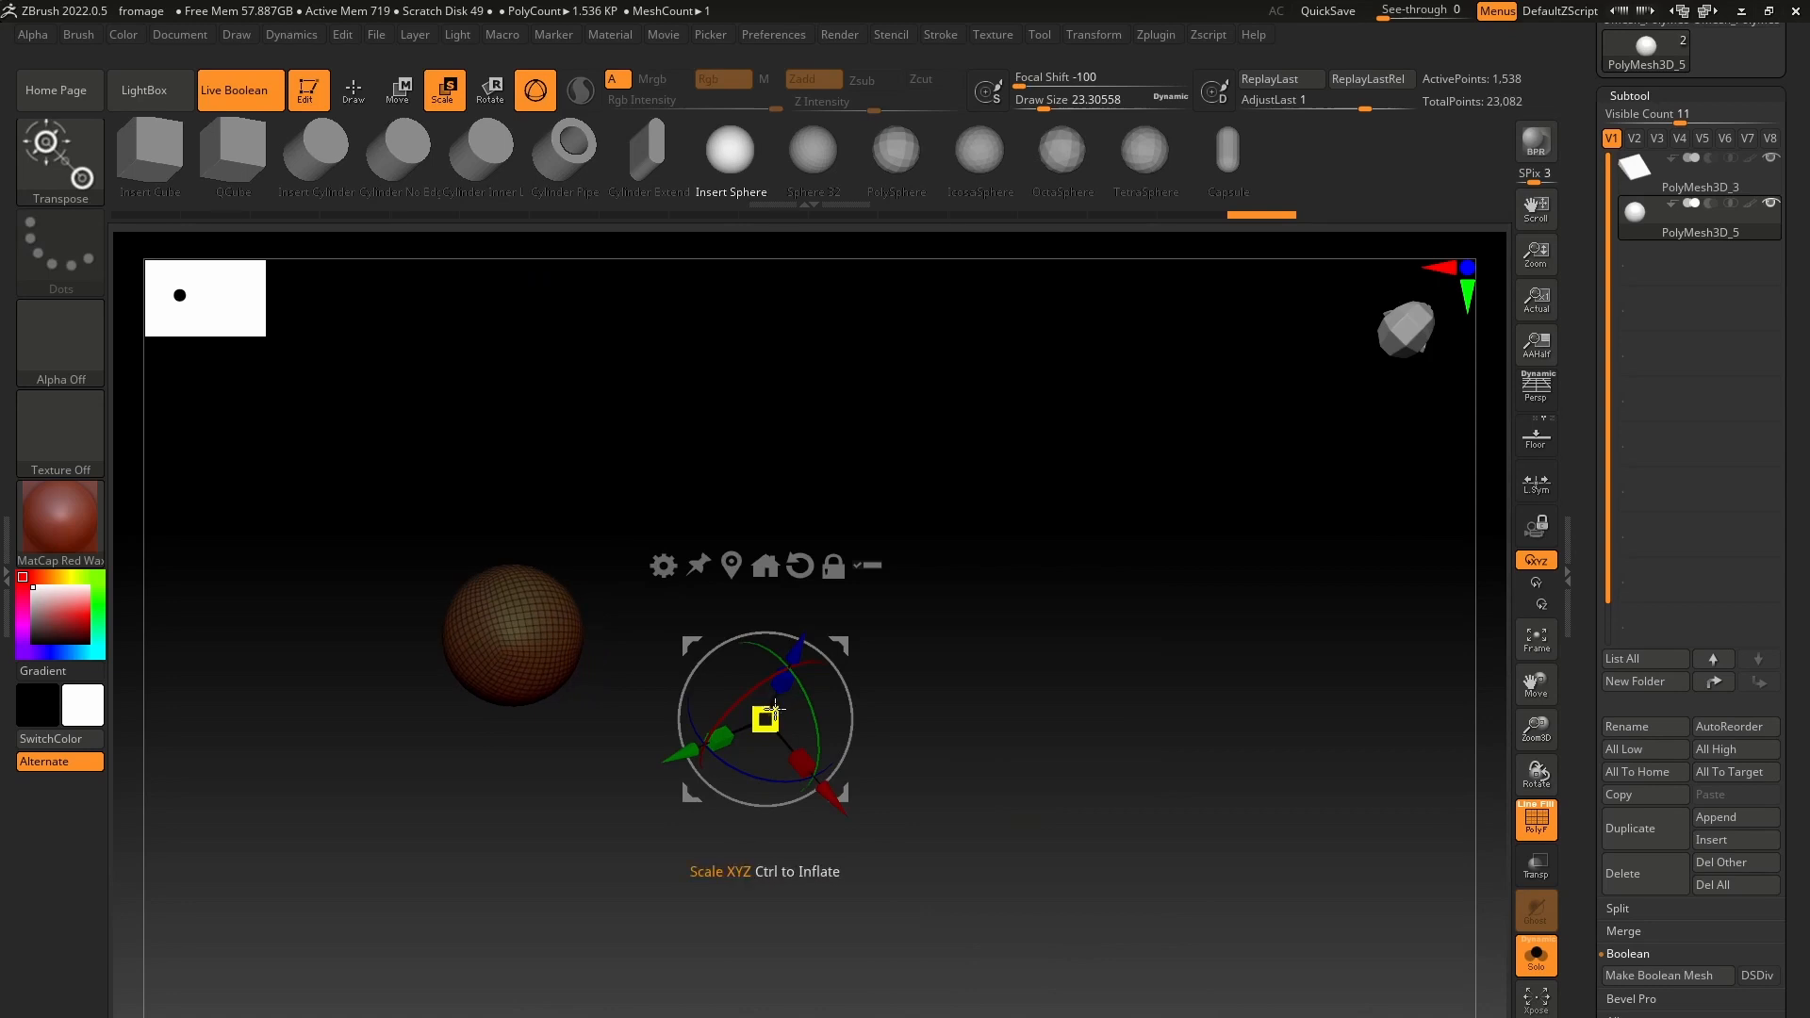
left_click(397, 98)
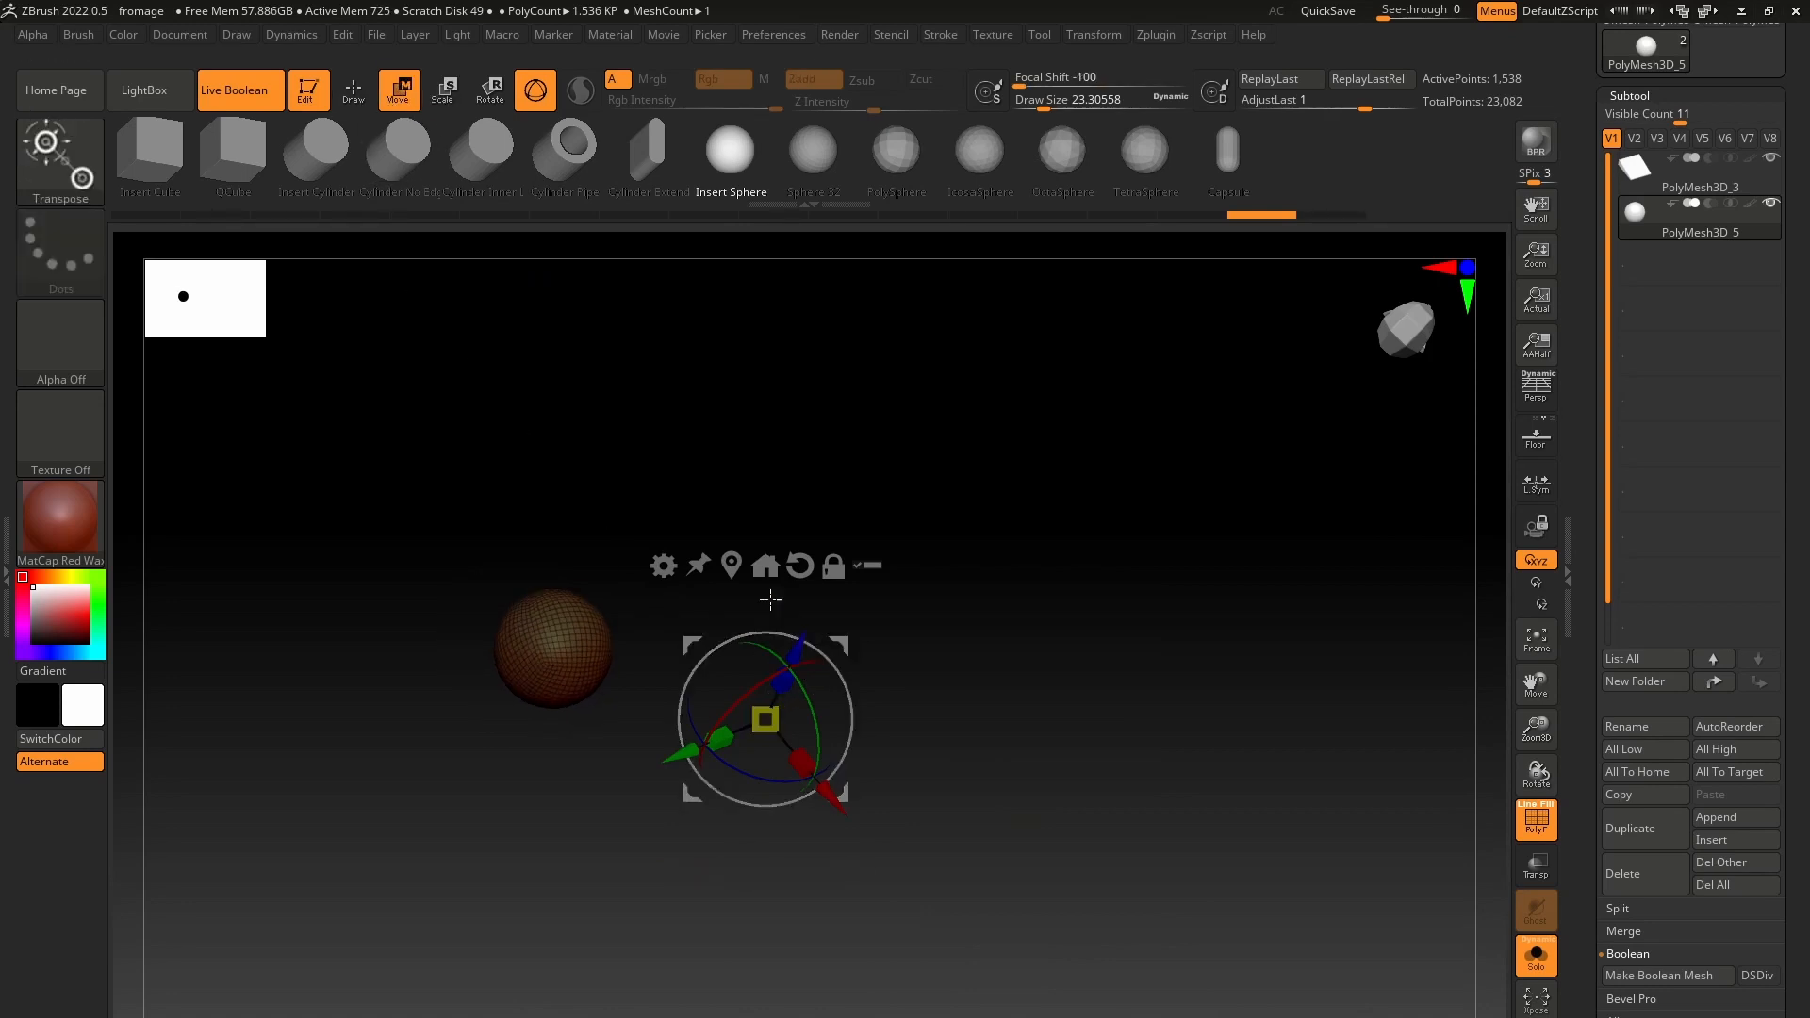
left_click(733, 566)
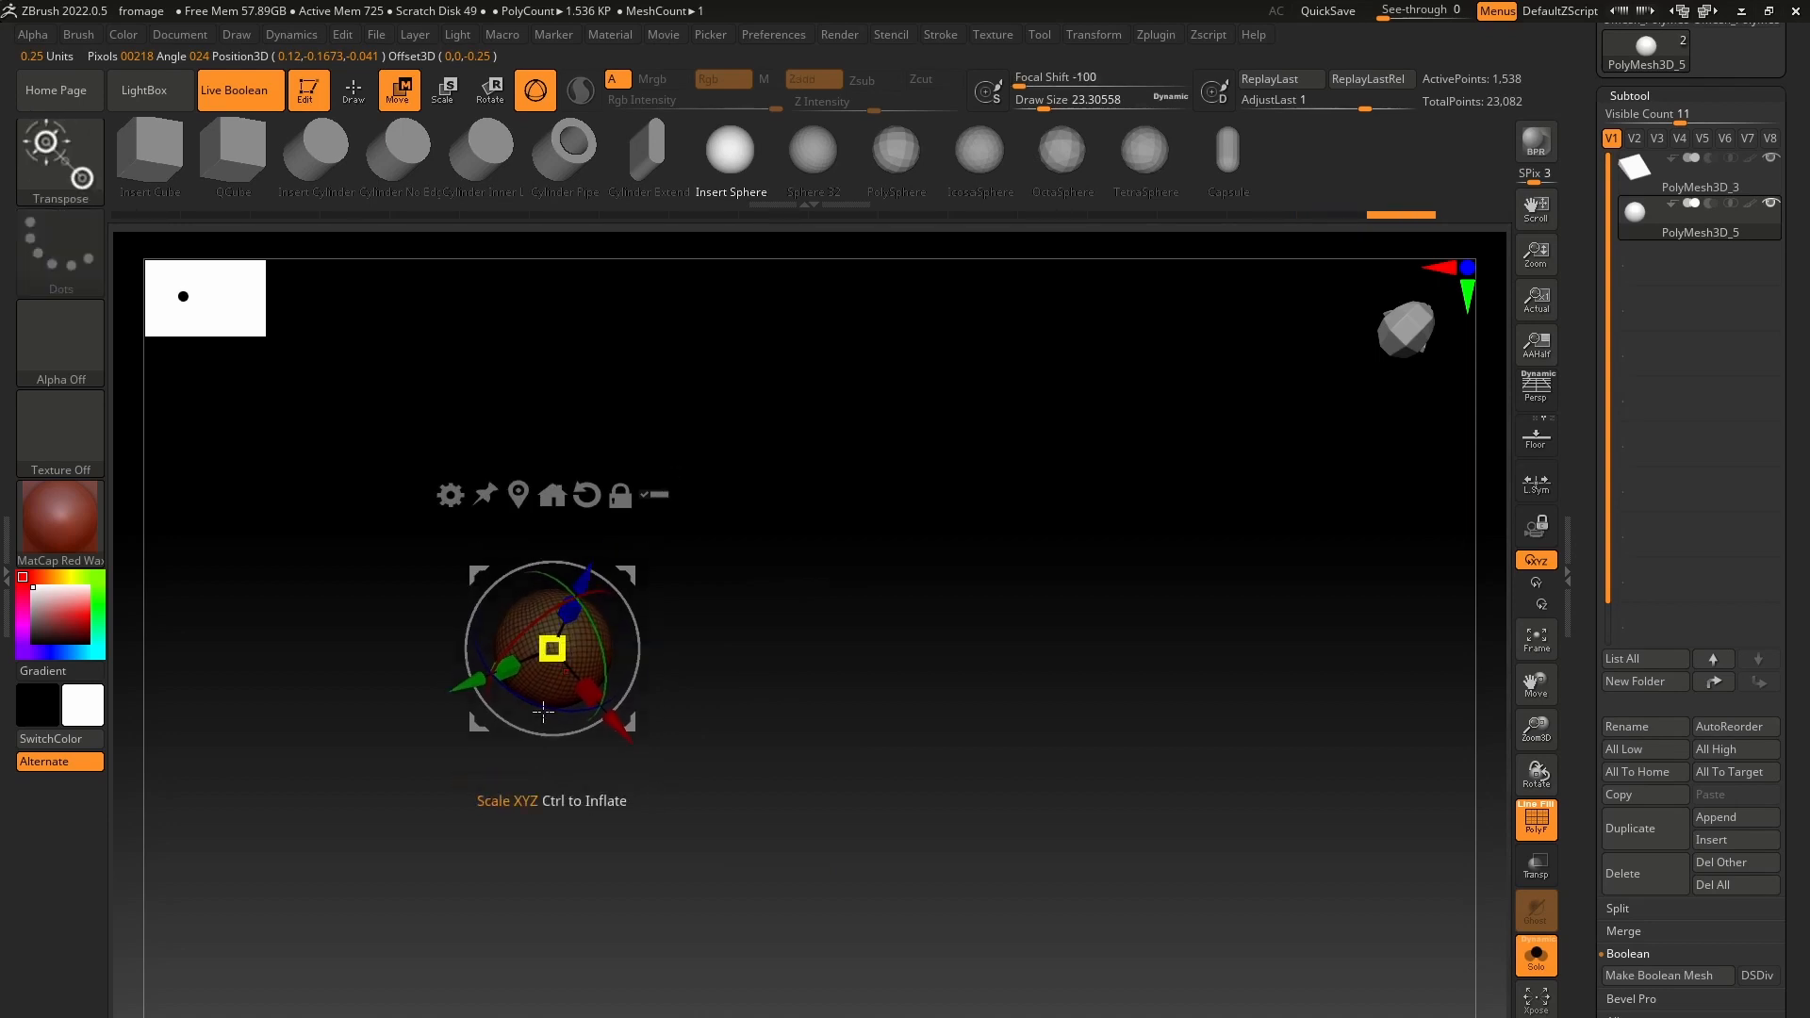
Step: Show the wedge and all spheres again, with PolyMesh3D_5 set back to boolean subtraction and polyframe off
left_click(1537, 957)
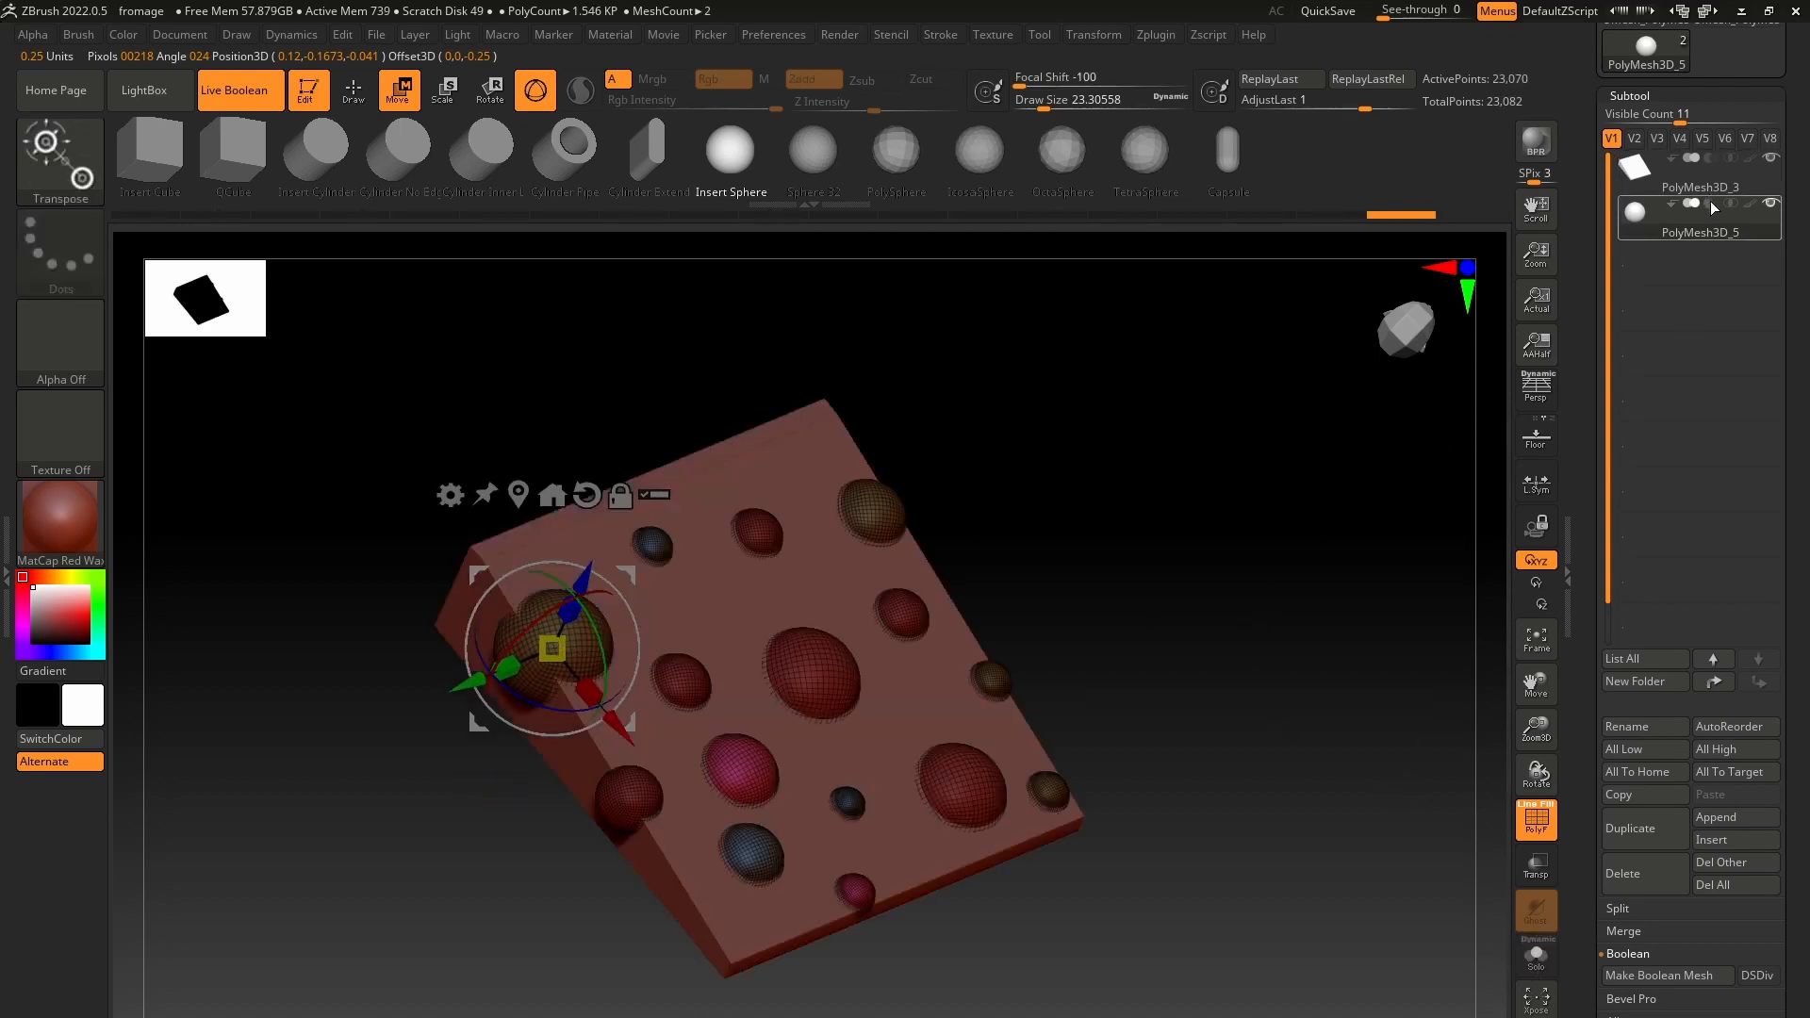
left_click(1709, 204)
left_click(351, 89)
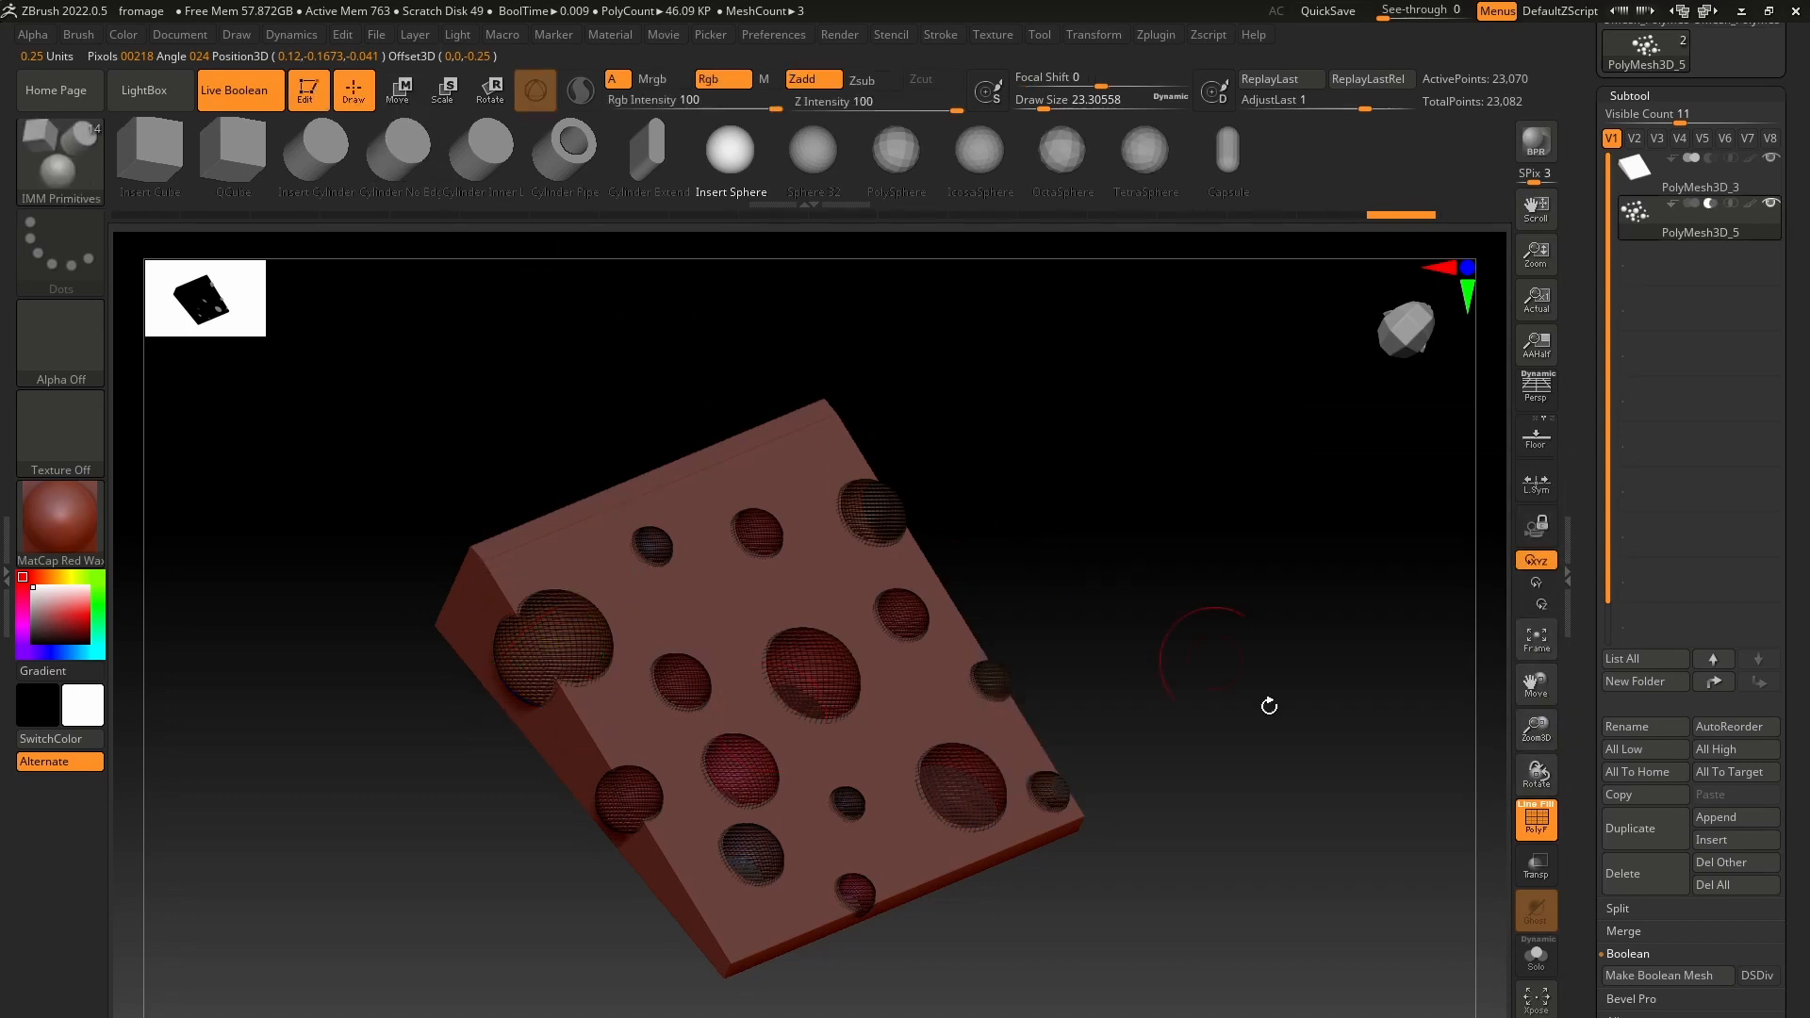
left_click(1536, 823)
left_click_drag(1300, 679, 1342, 588)
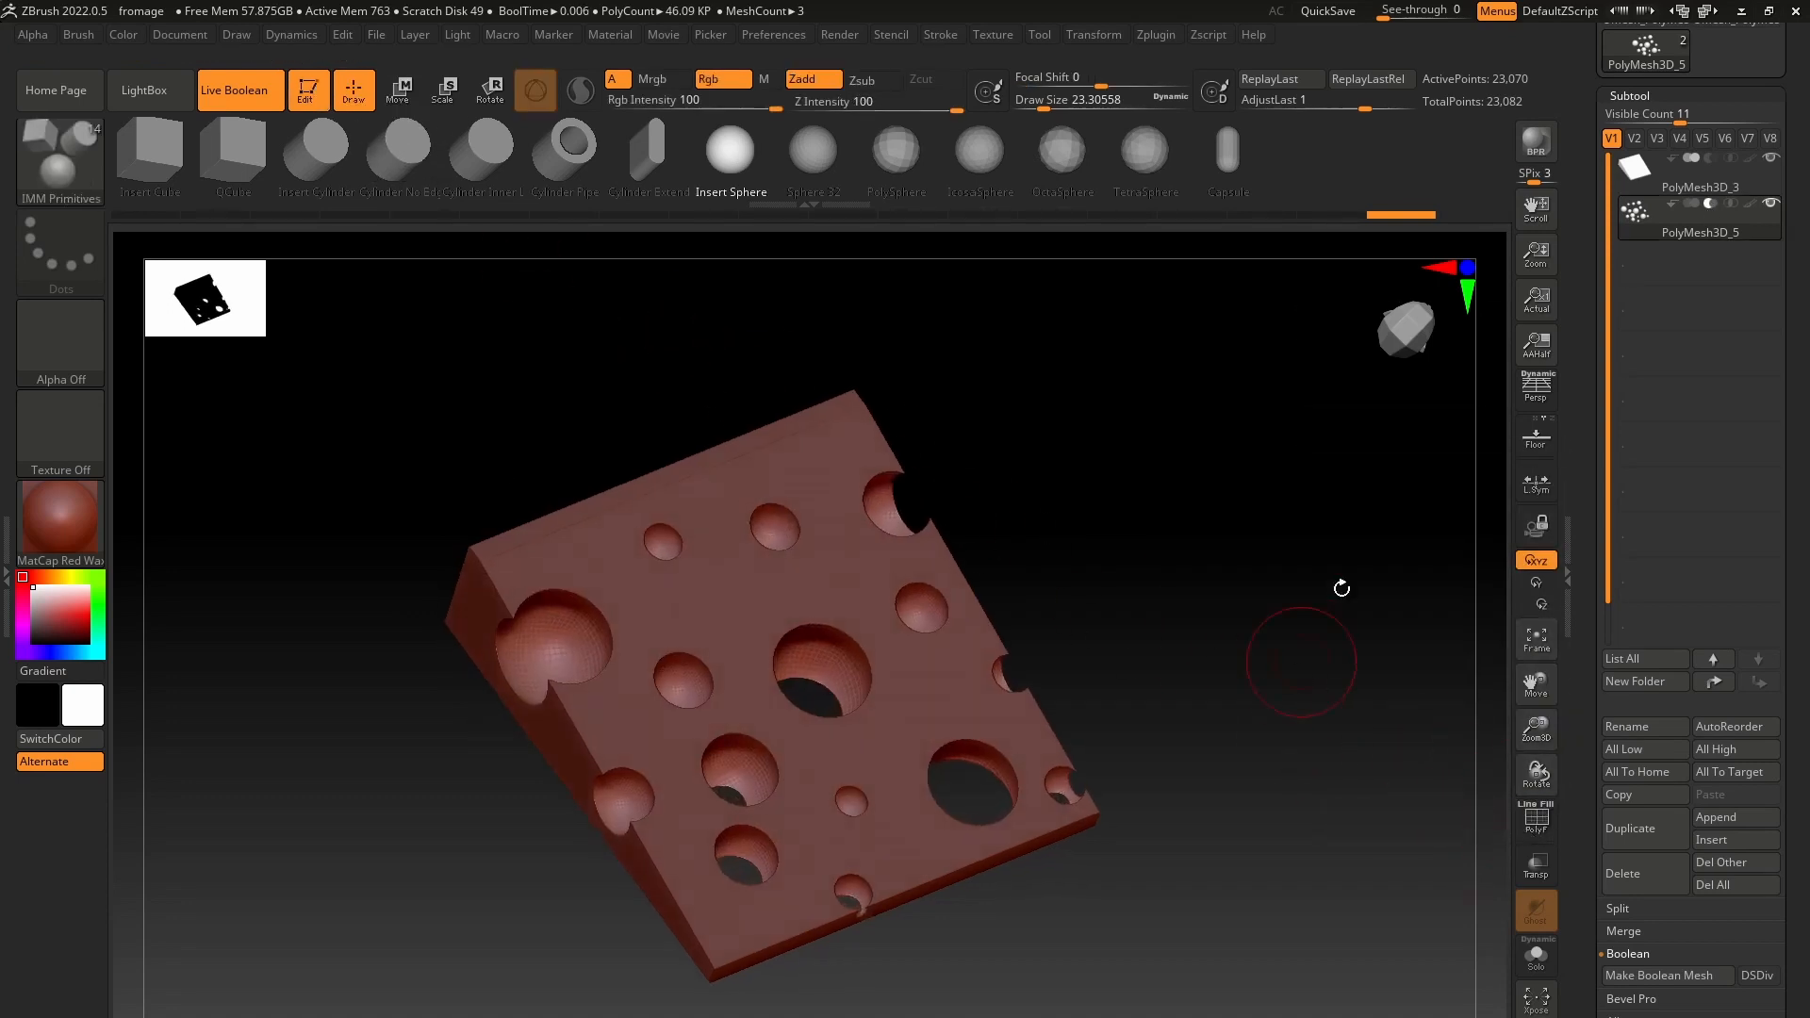
Step: Duplicate the sphere subtool PolyMesh3D_5, set the copy to boolean subtraction, and offset it across the wedge
left_click(1631, 829)
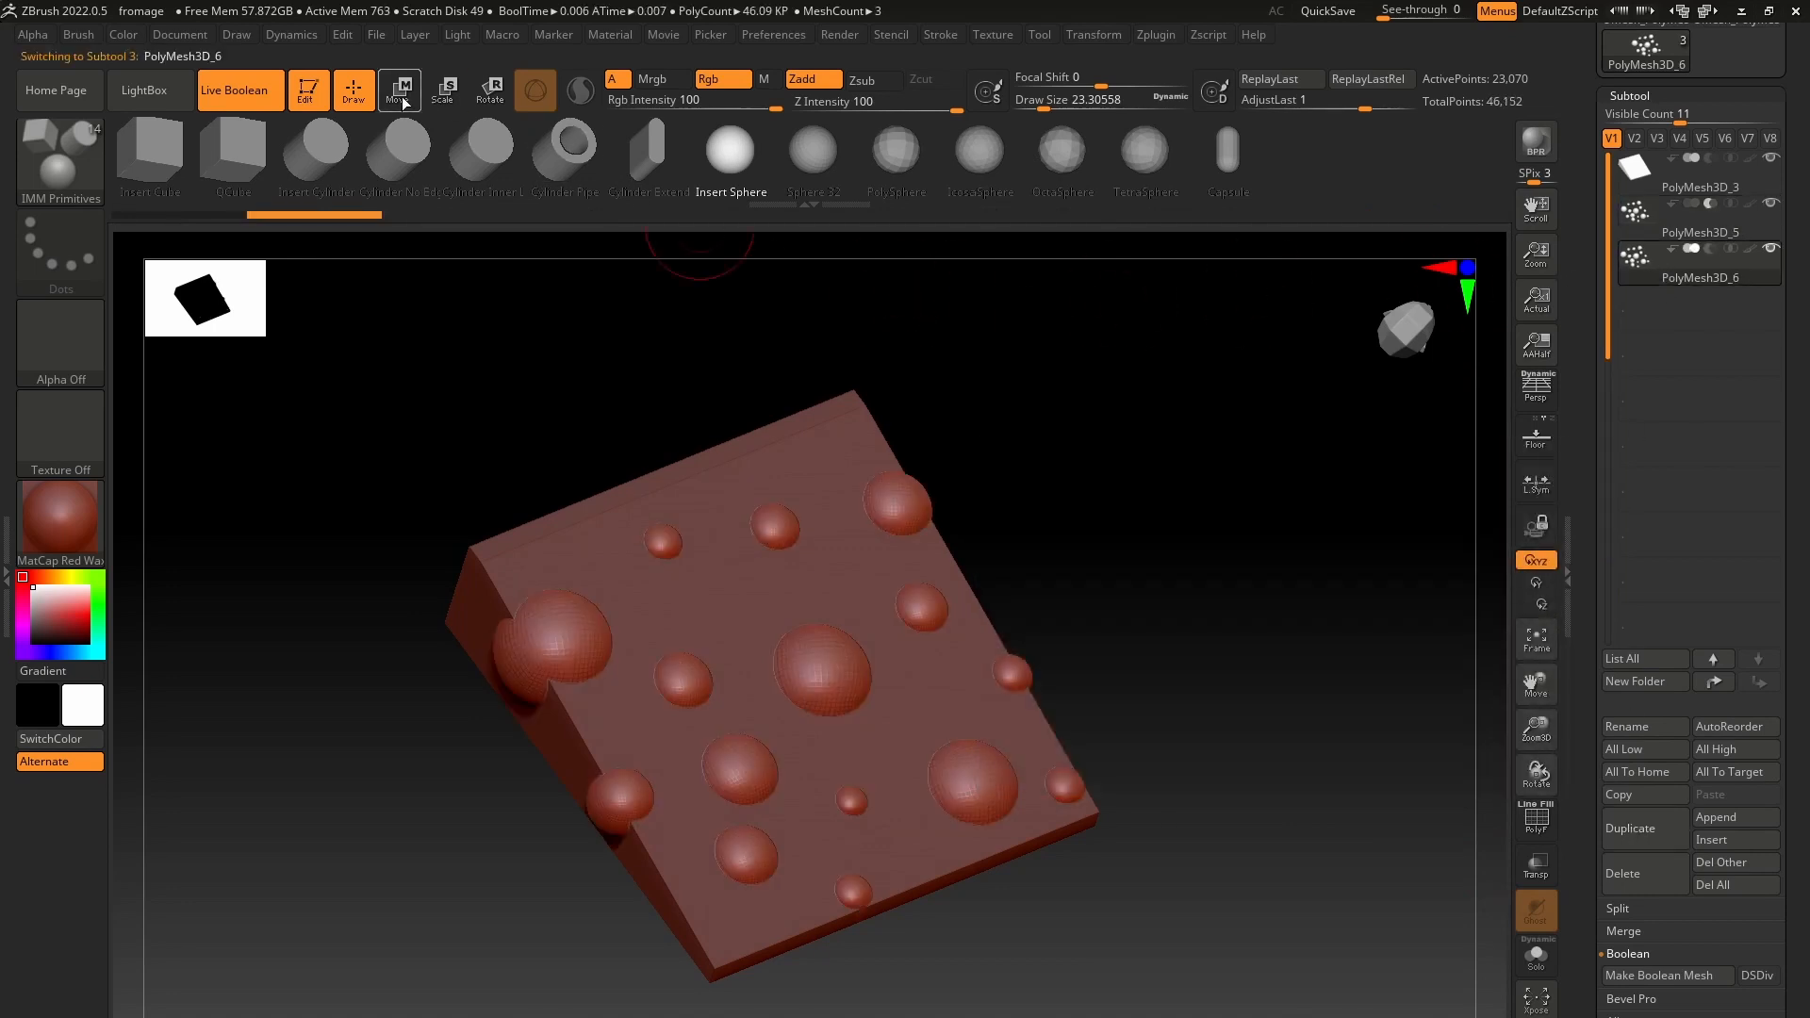
left_click(400, 90)
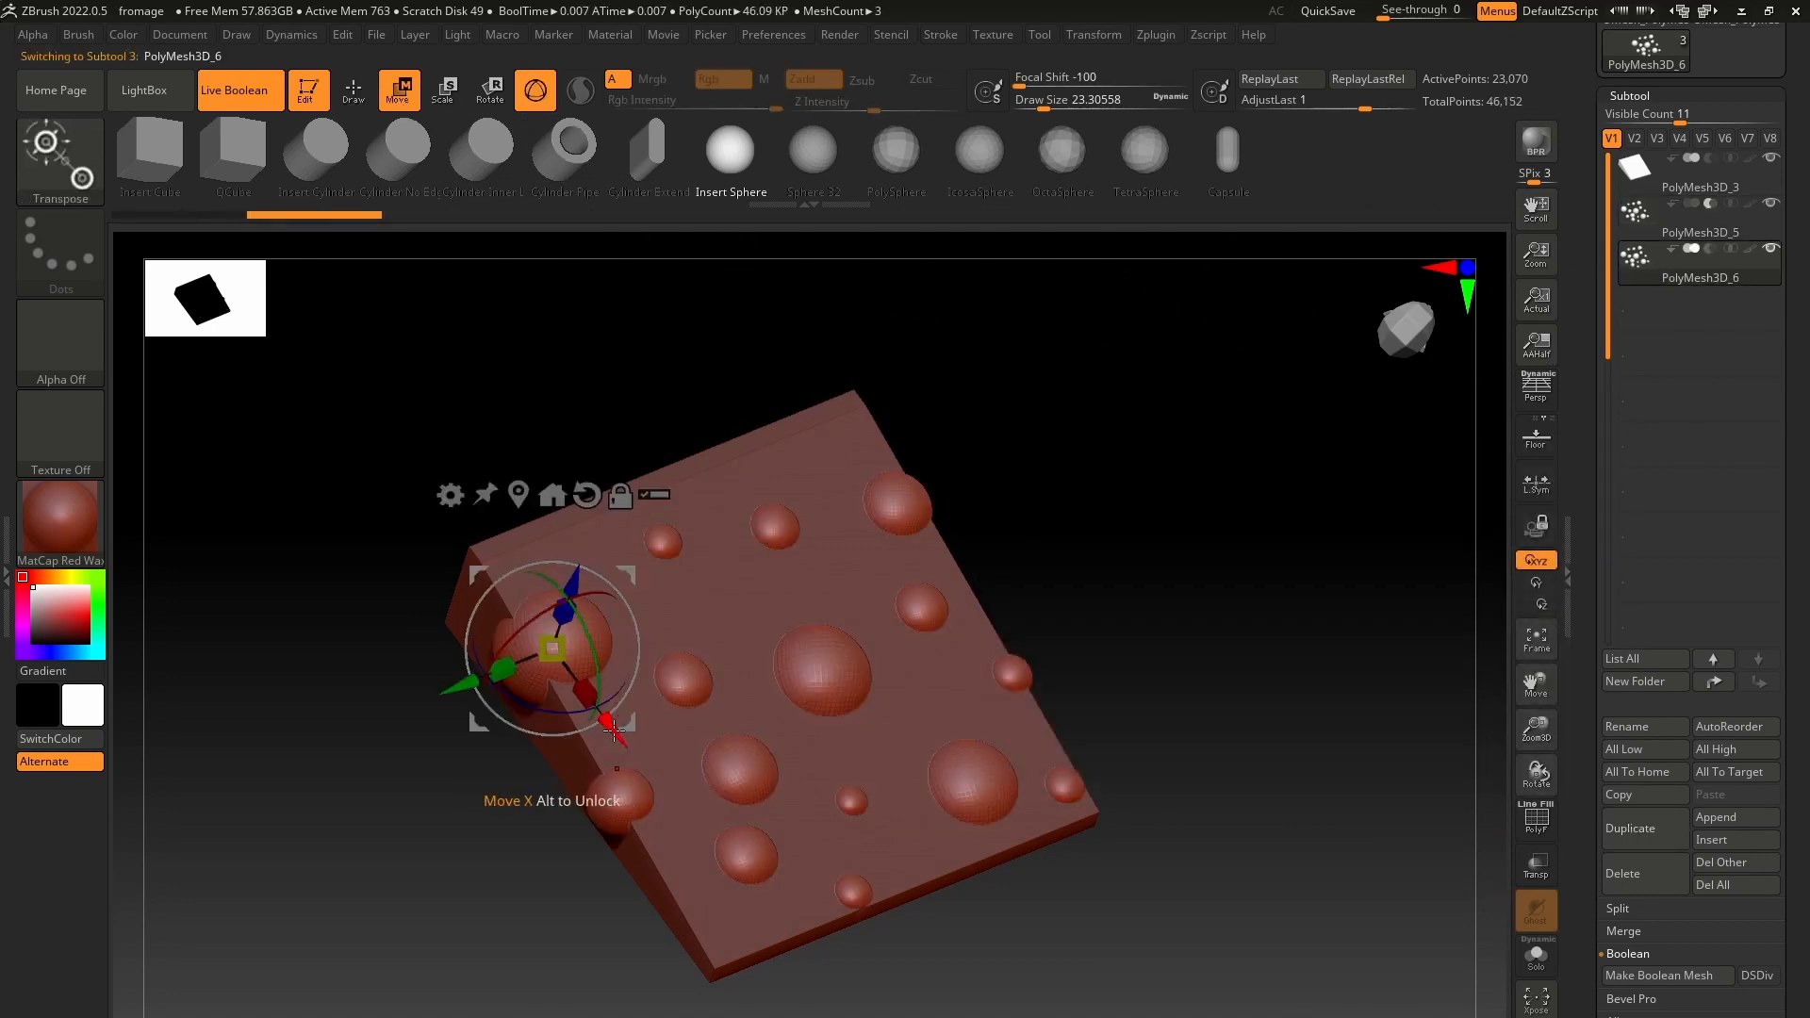
left_click_drag(614, 732, 673, 860)
left_click_drag(580, 799, 564, 775)
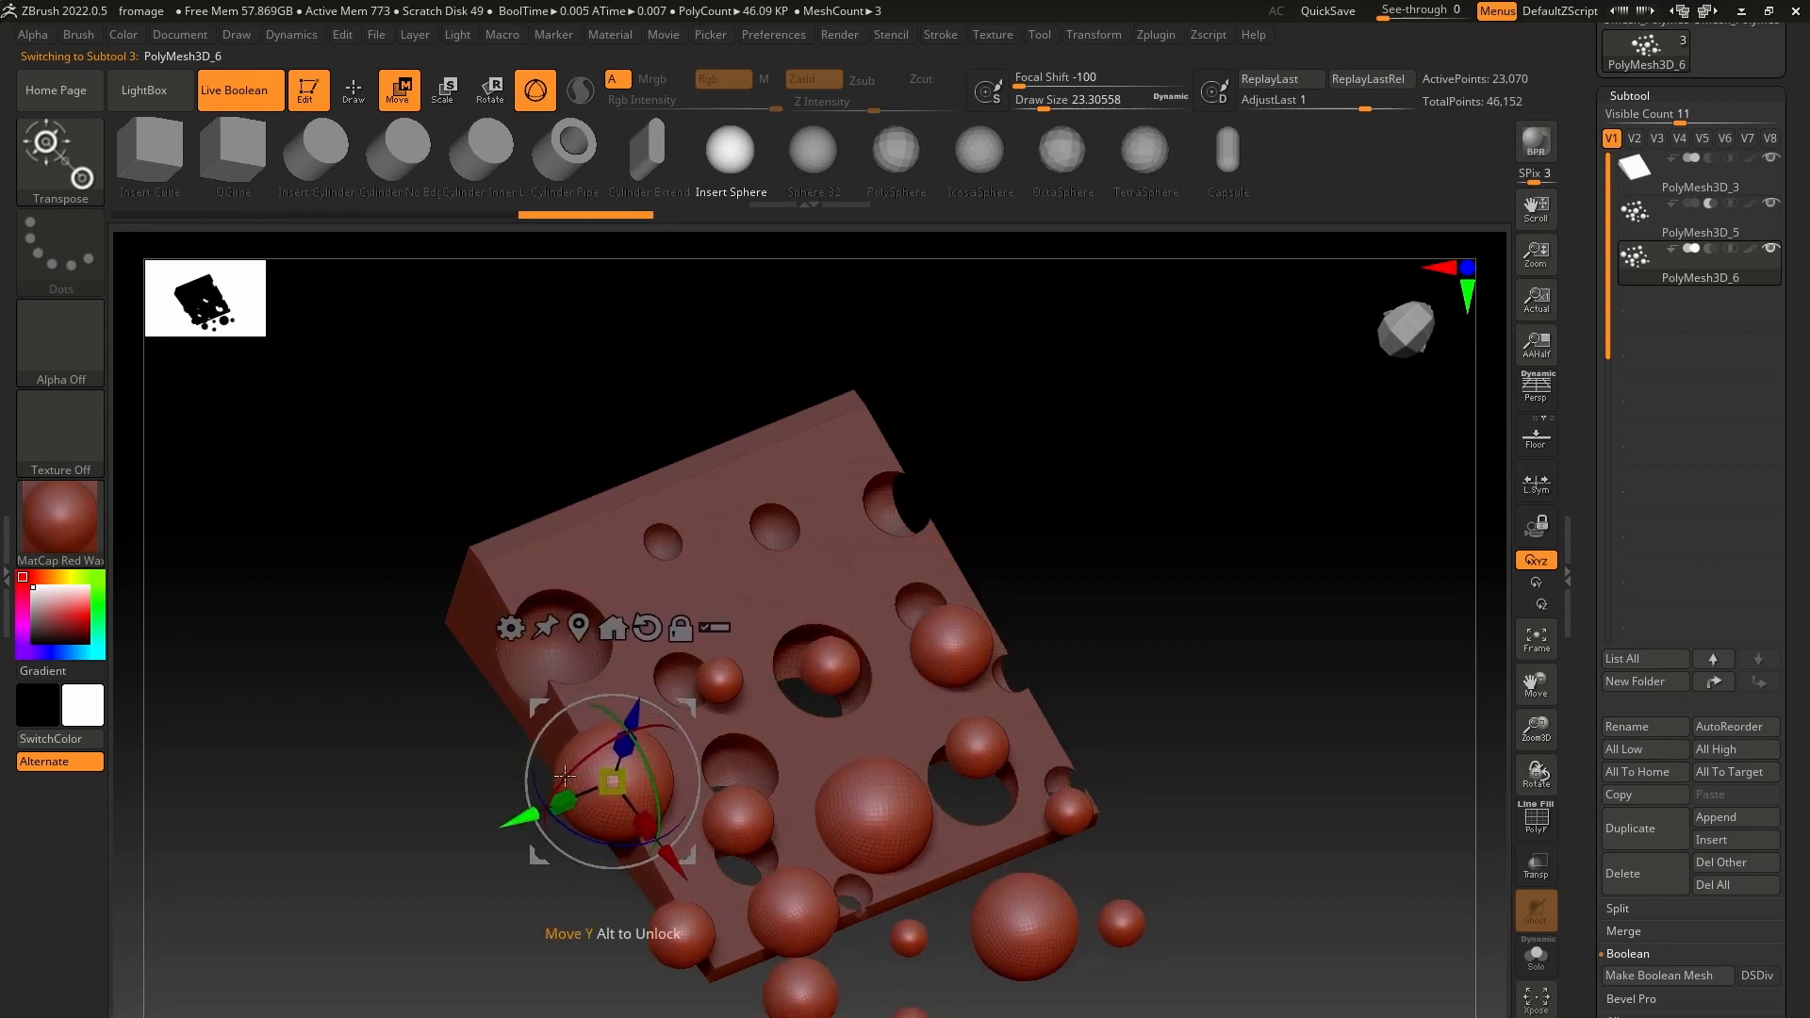
left_click(1709, 248)
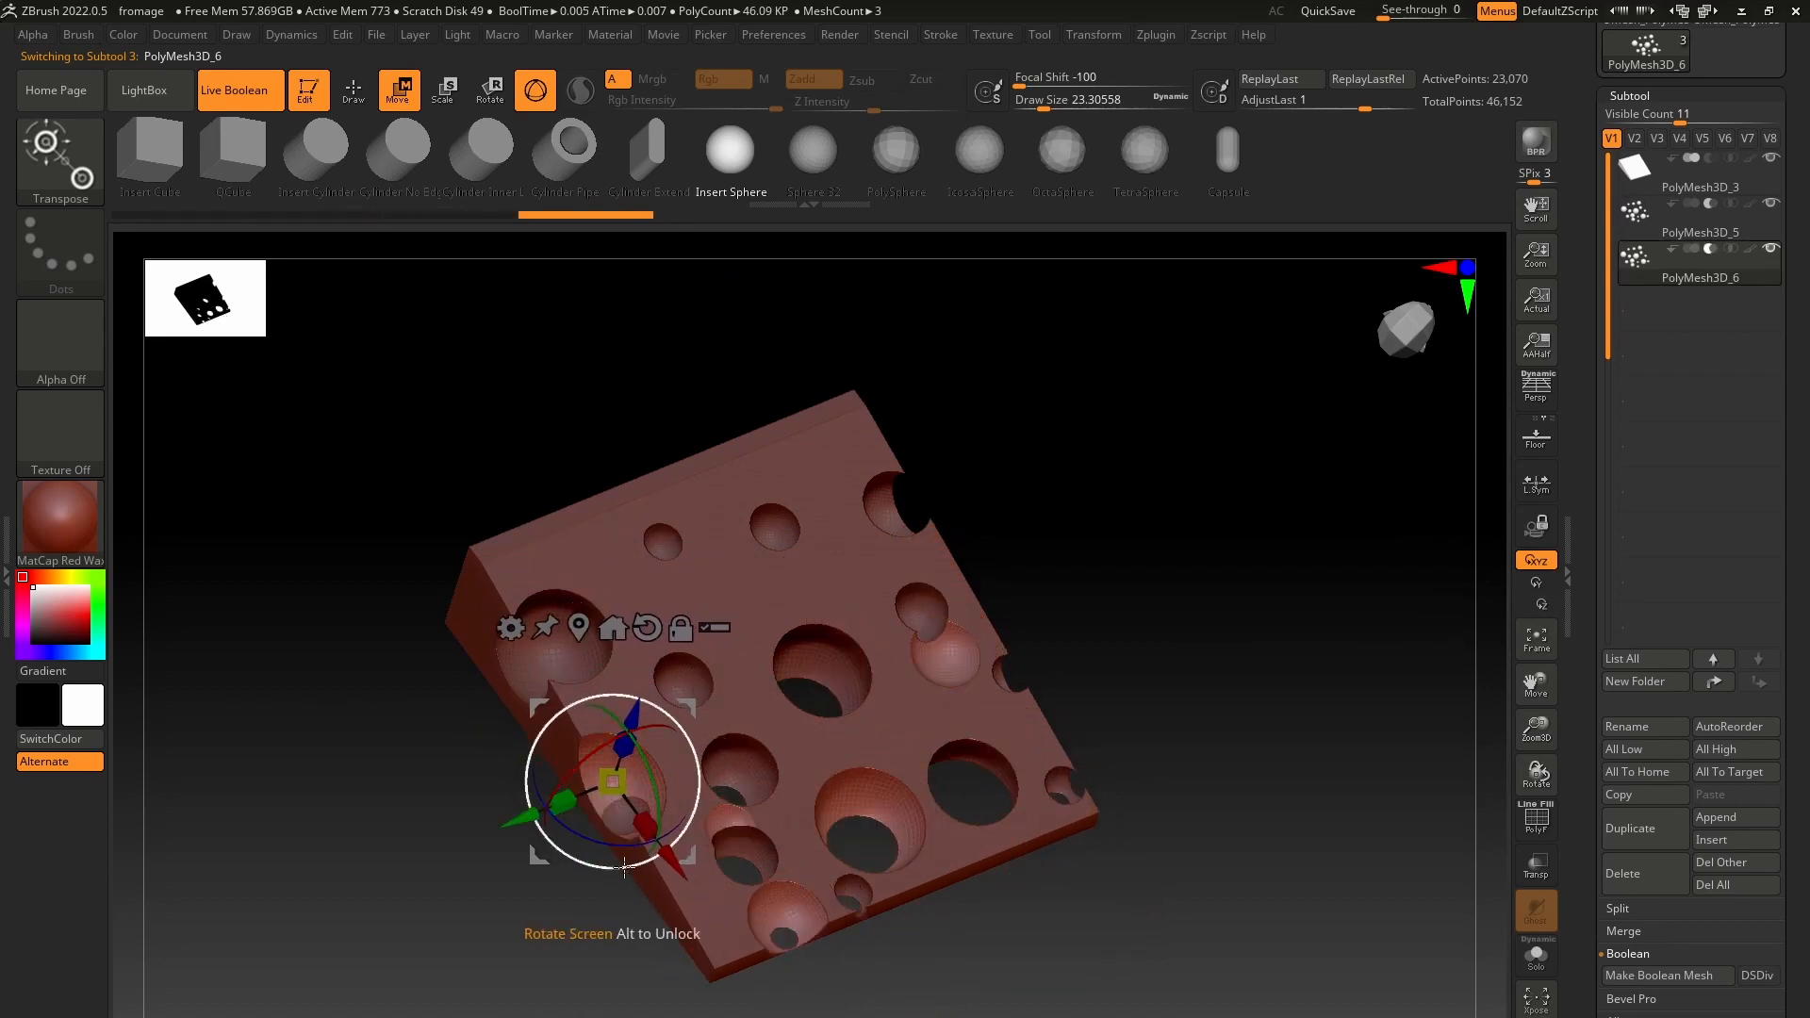
left_click_drag(674, 867, 653, 751)
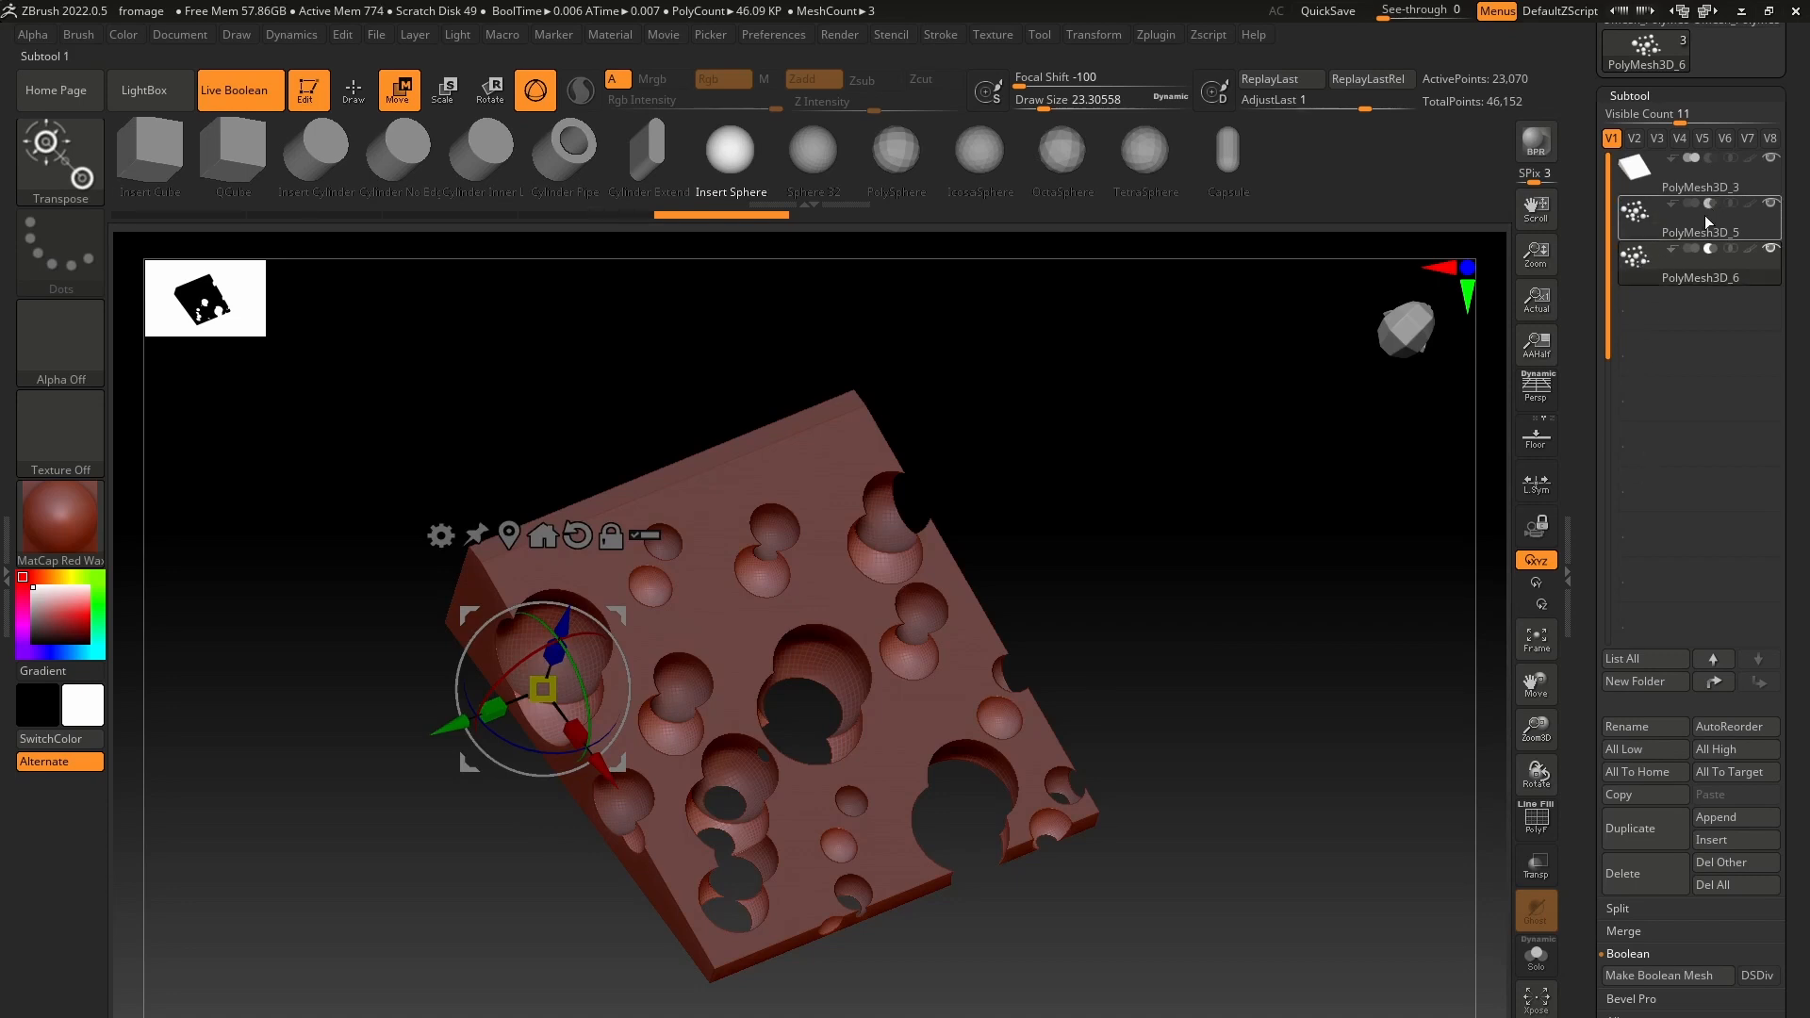
Step: Set the duplicated sphere subtool to boolean intersection and shift it along the X axis
mouse_move(1706, 213)
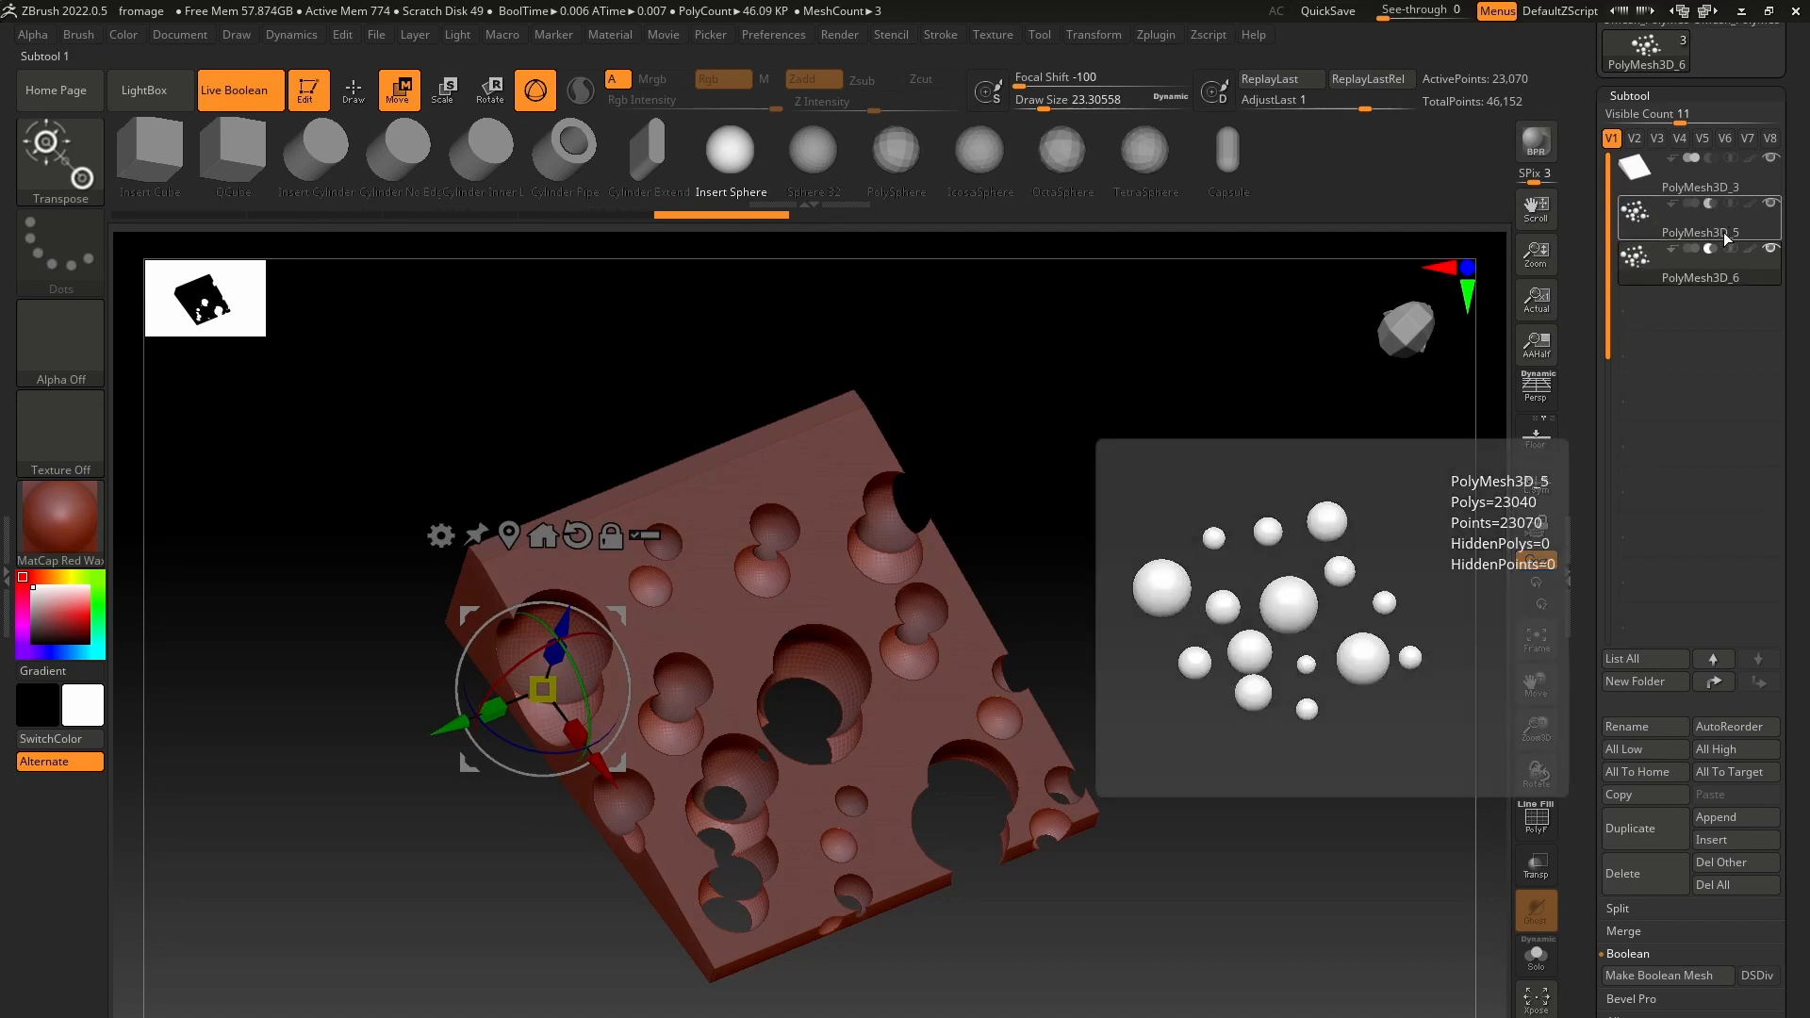
left_click(1729, 249)
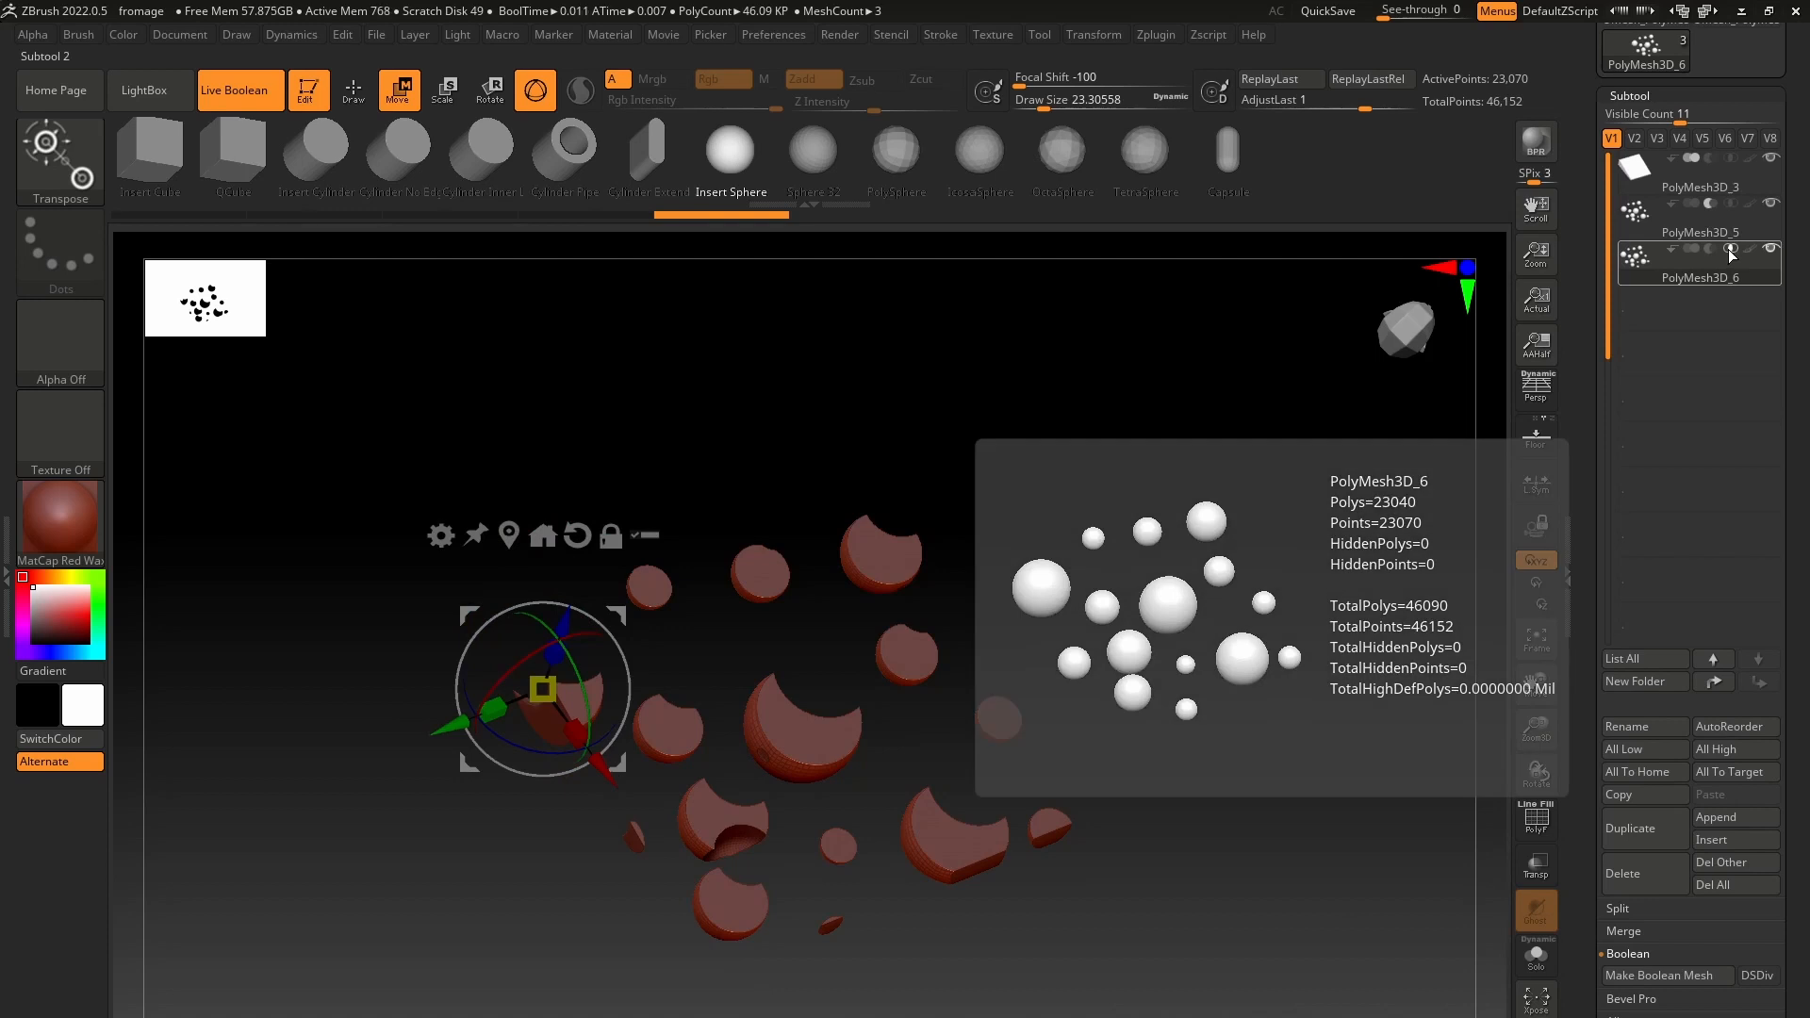
left_click(1708, 212)
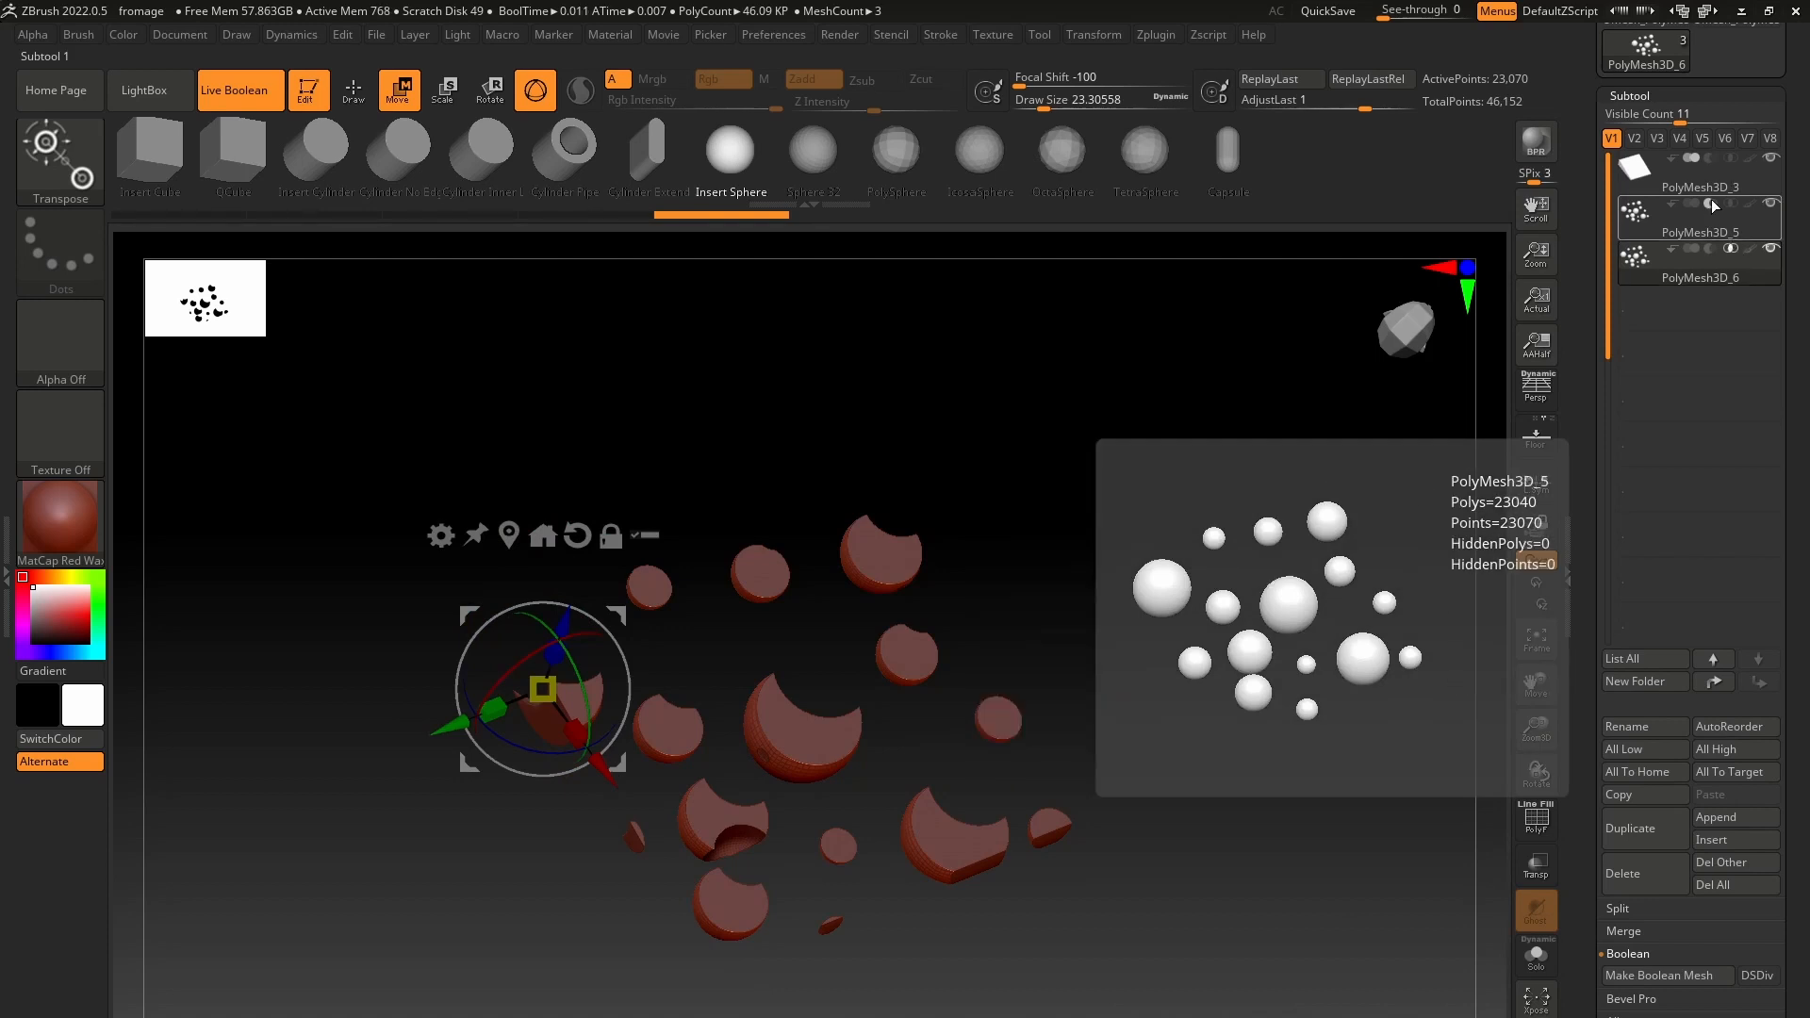
left_click(1727, 251)
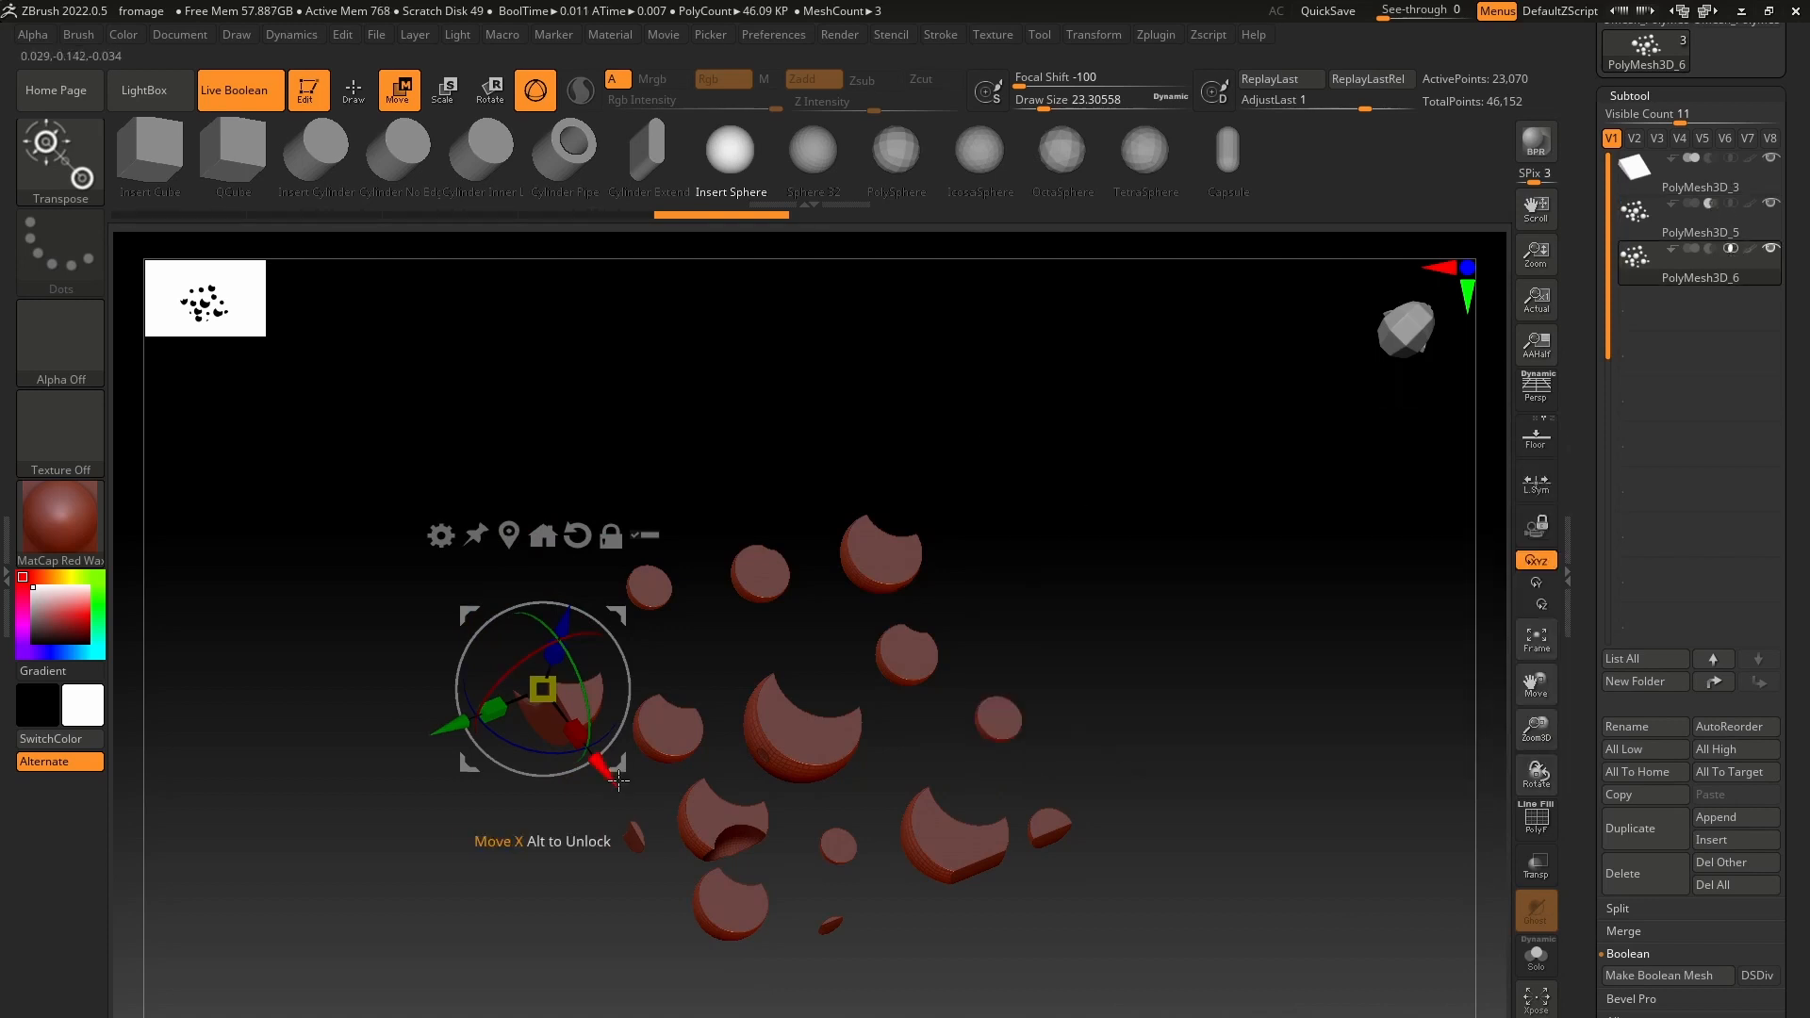
mouse_move(617, 778)
left_mouse_down()
mouse_move(641, 803)
mouse_move(592, 732)
mouse_move(605, 749)
left_mouse_up()
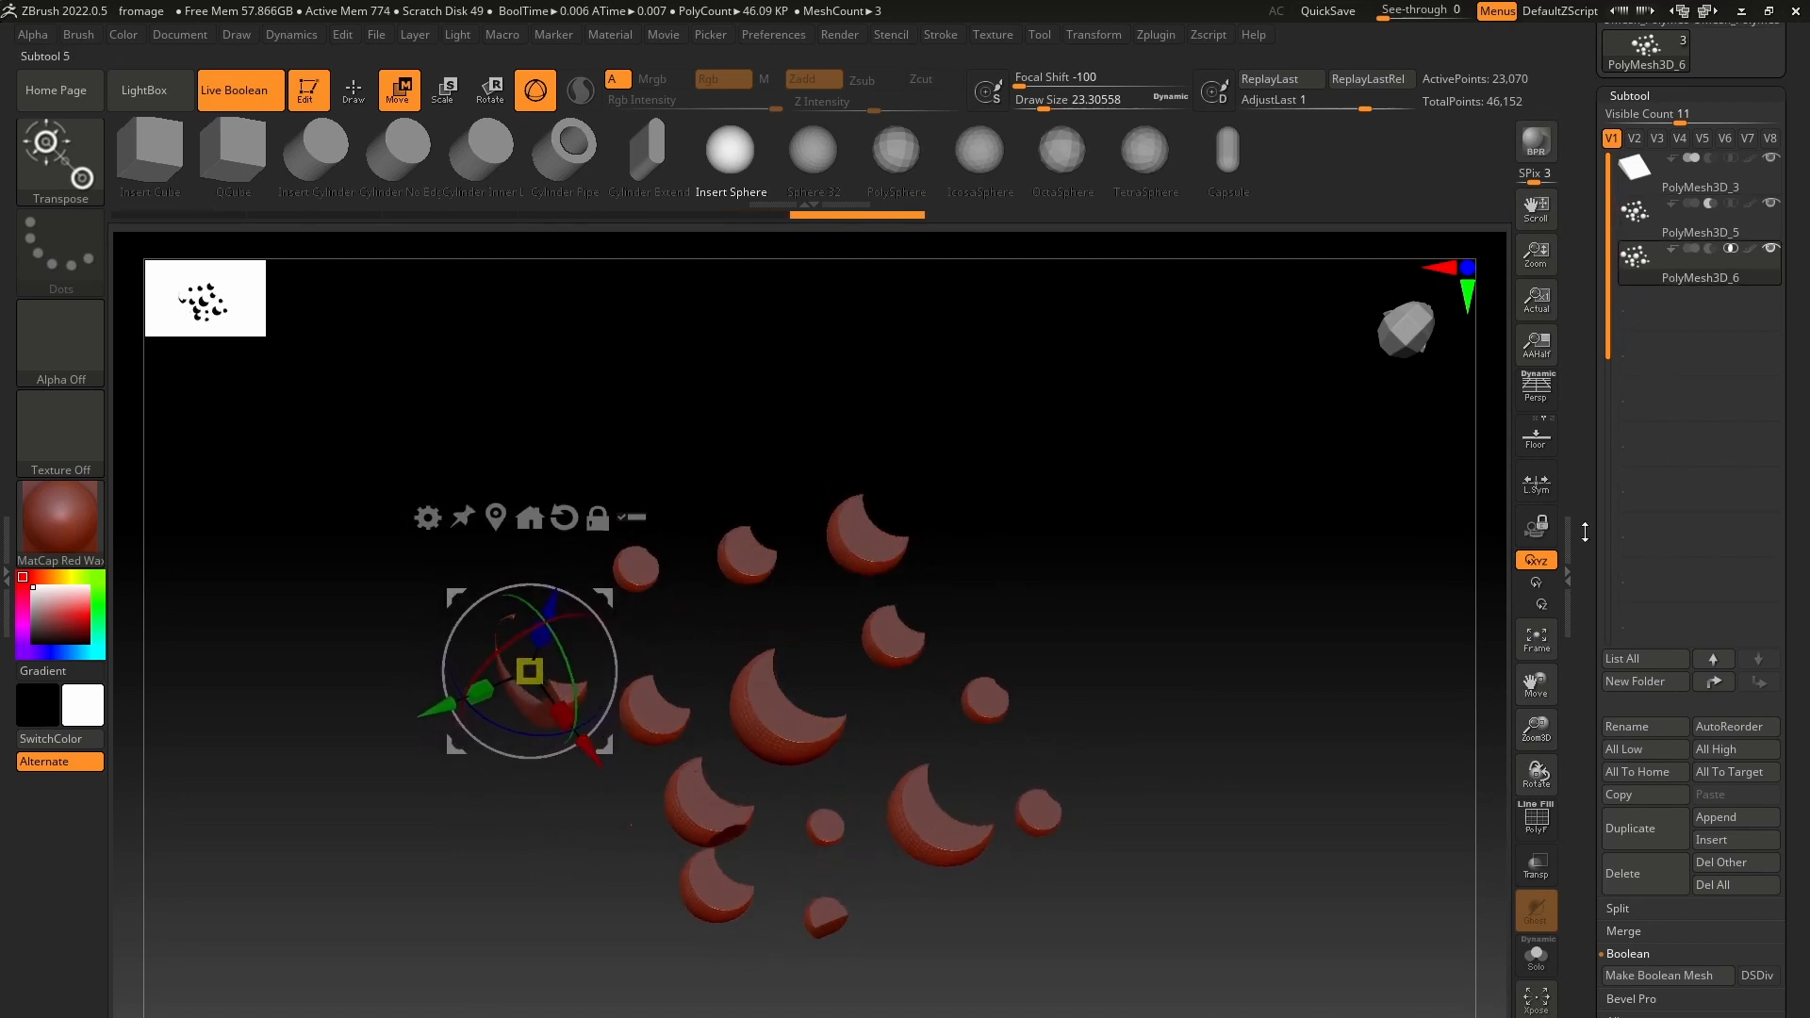
Step: Delete the duplicated sphere subtool
left_click(1621, 873)
left_click(1470, 900)
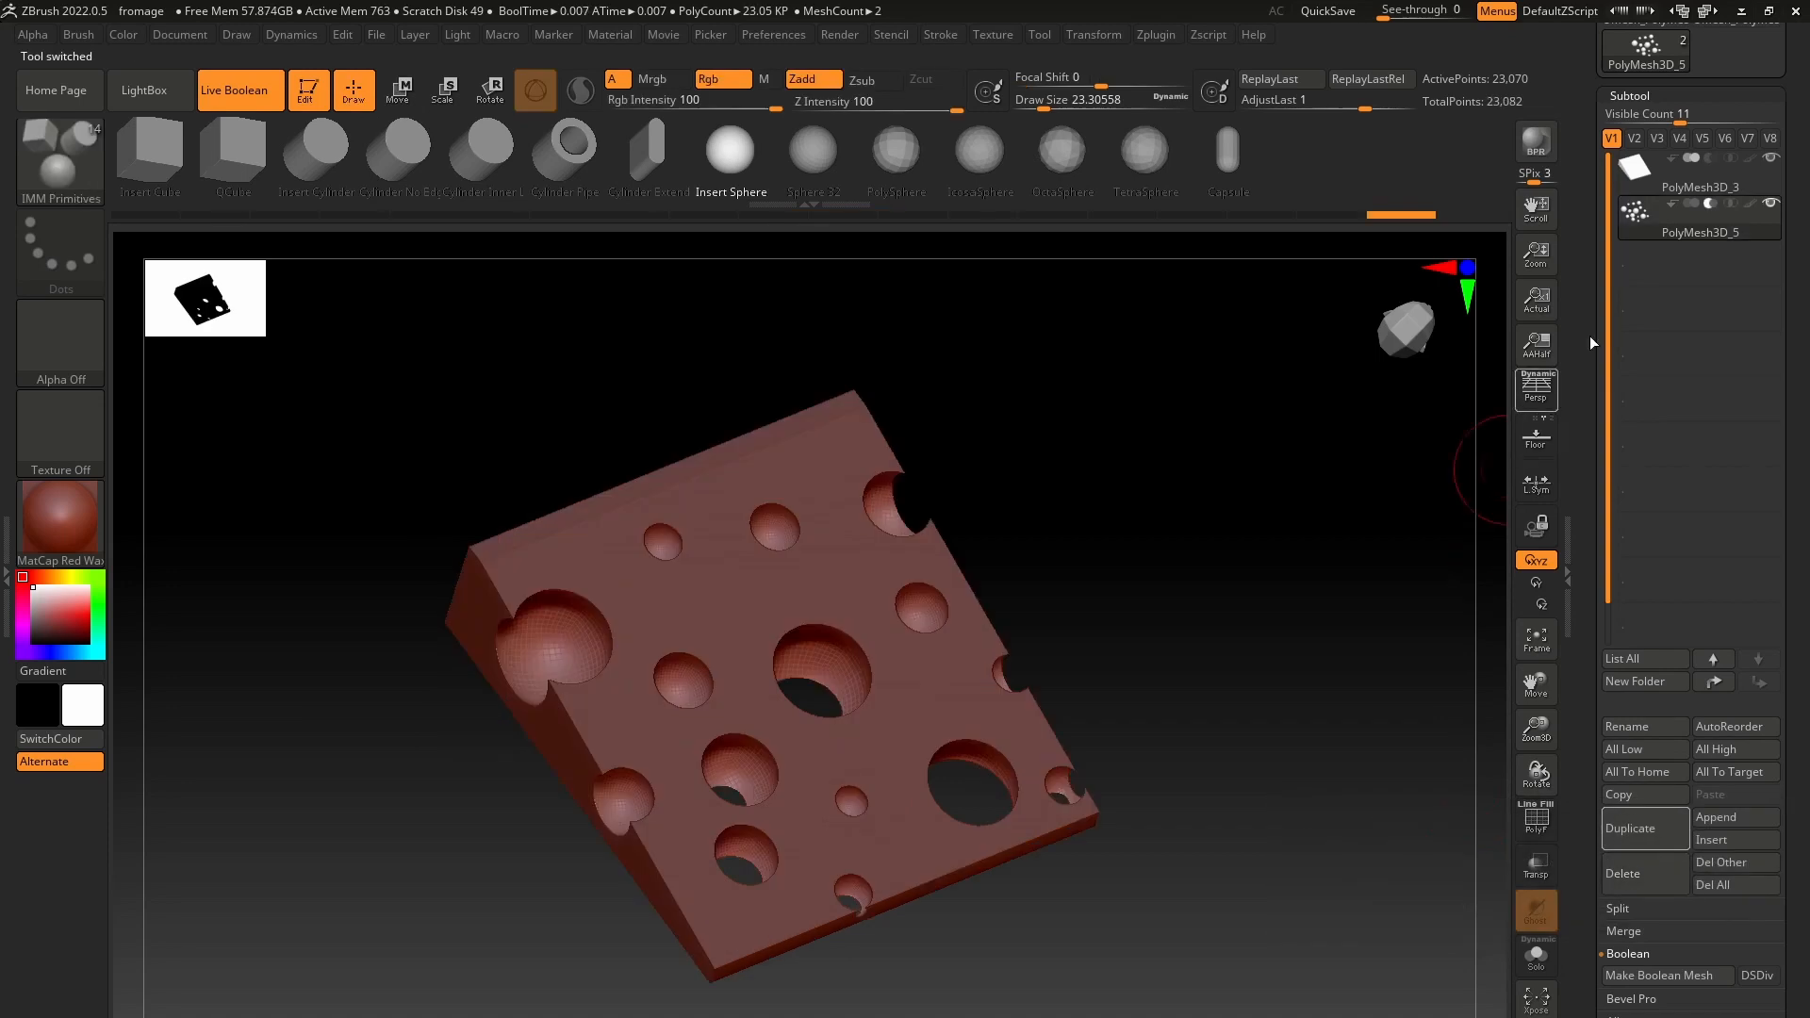
Step: Generate the boolean mesh from the wedge and spheres, and switch to the resulting tool UMesh_PolyMesh3D_5
scroll(1588, 925, "down", 3)
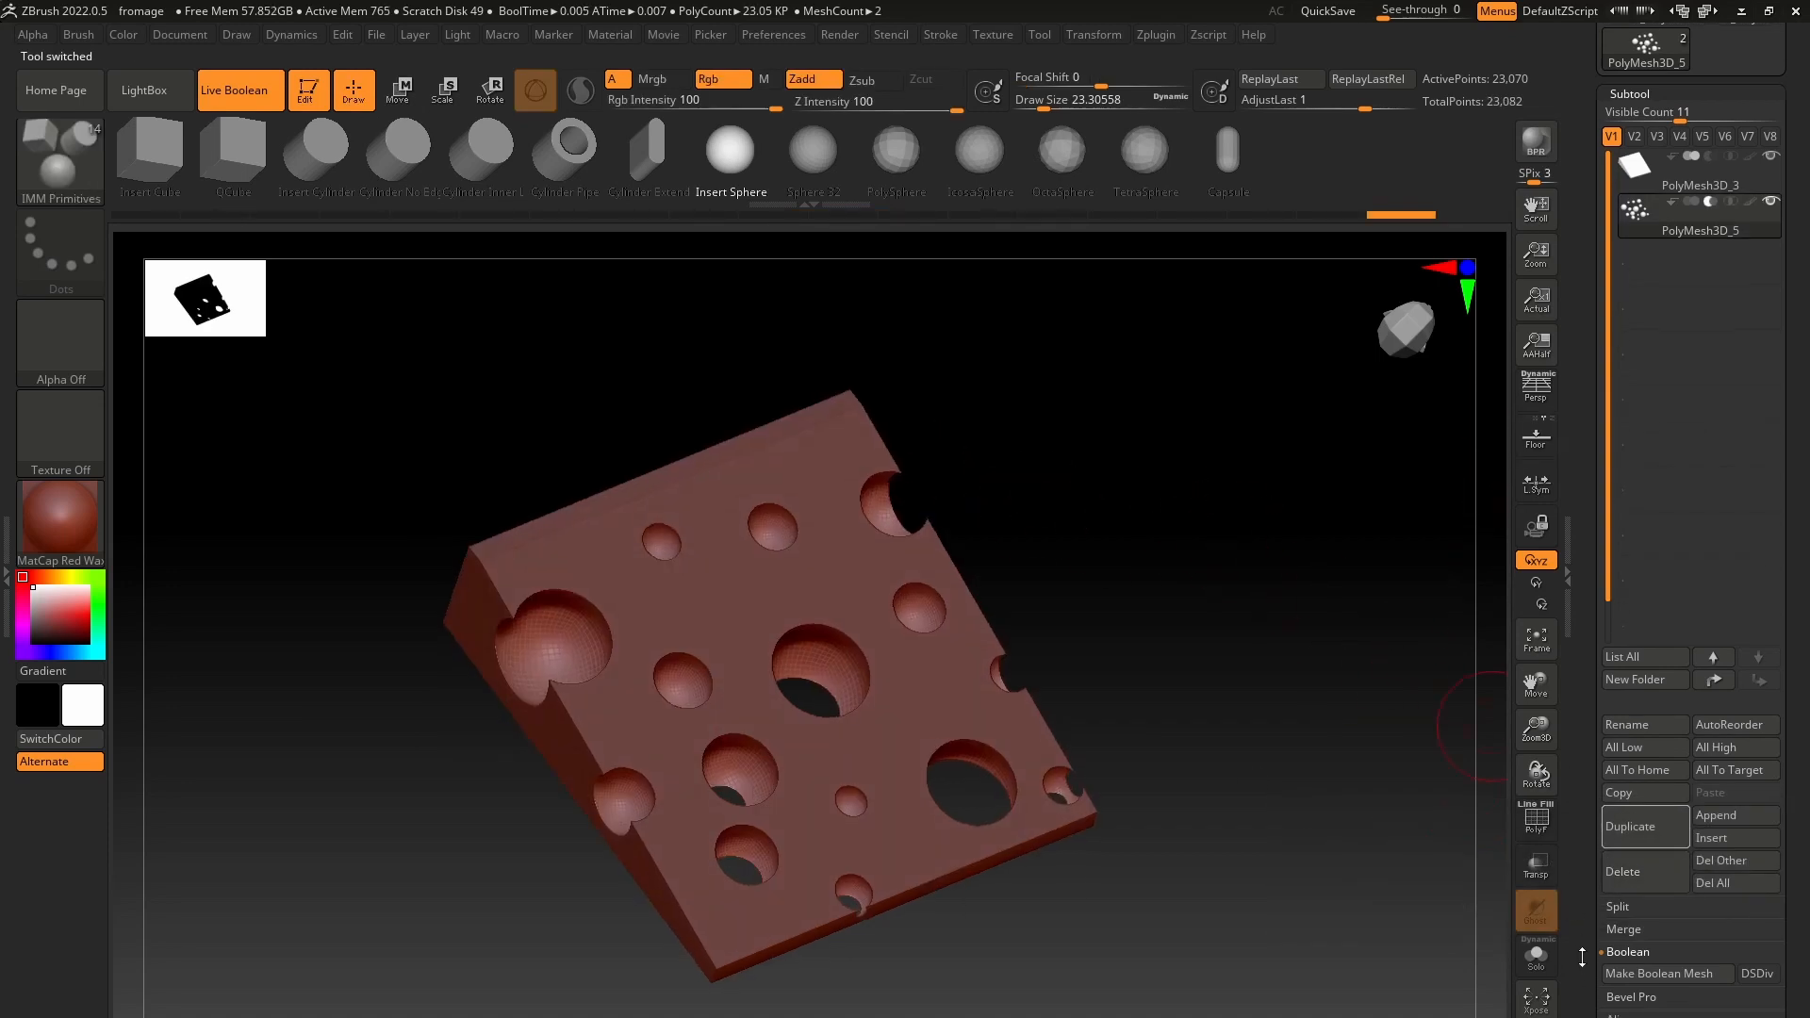
left_click(1671, 917)
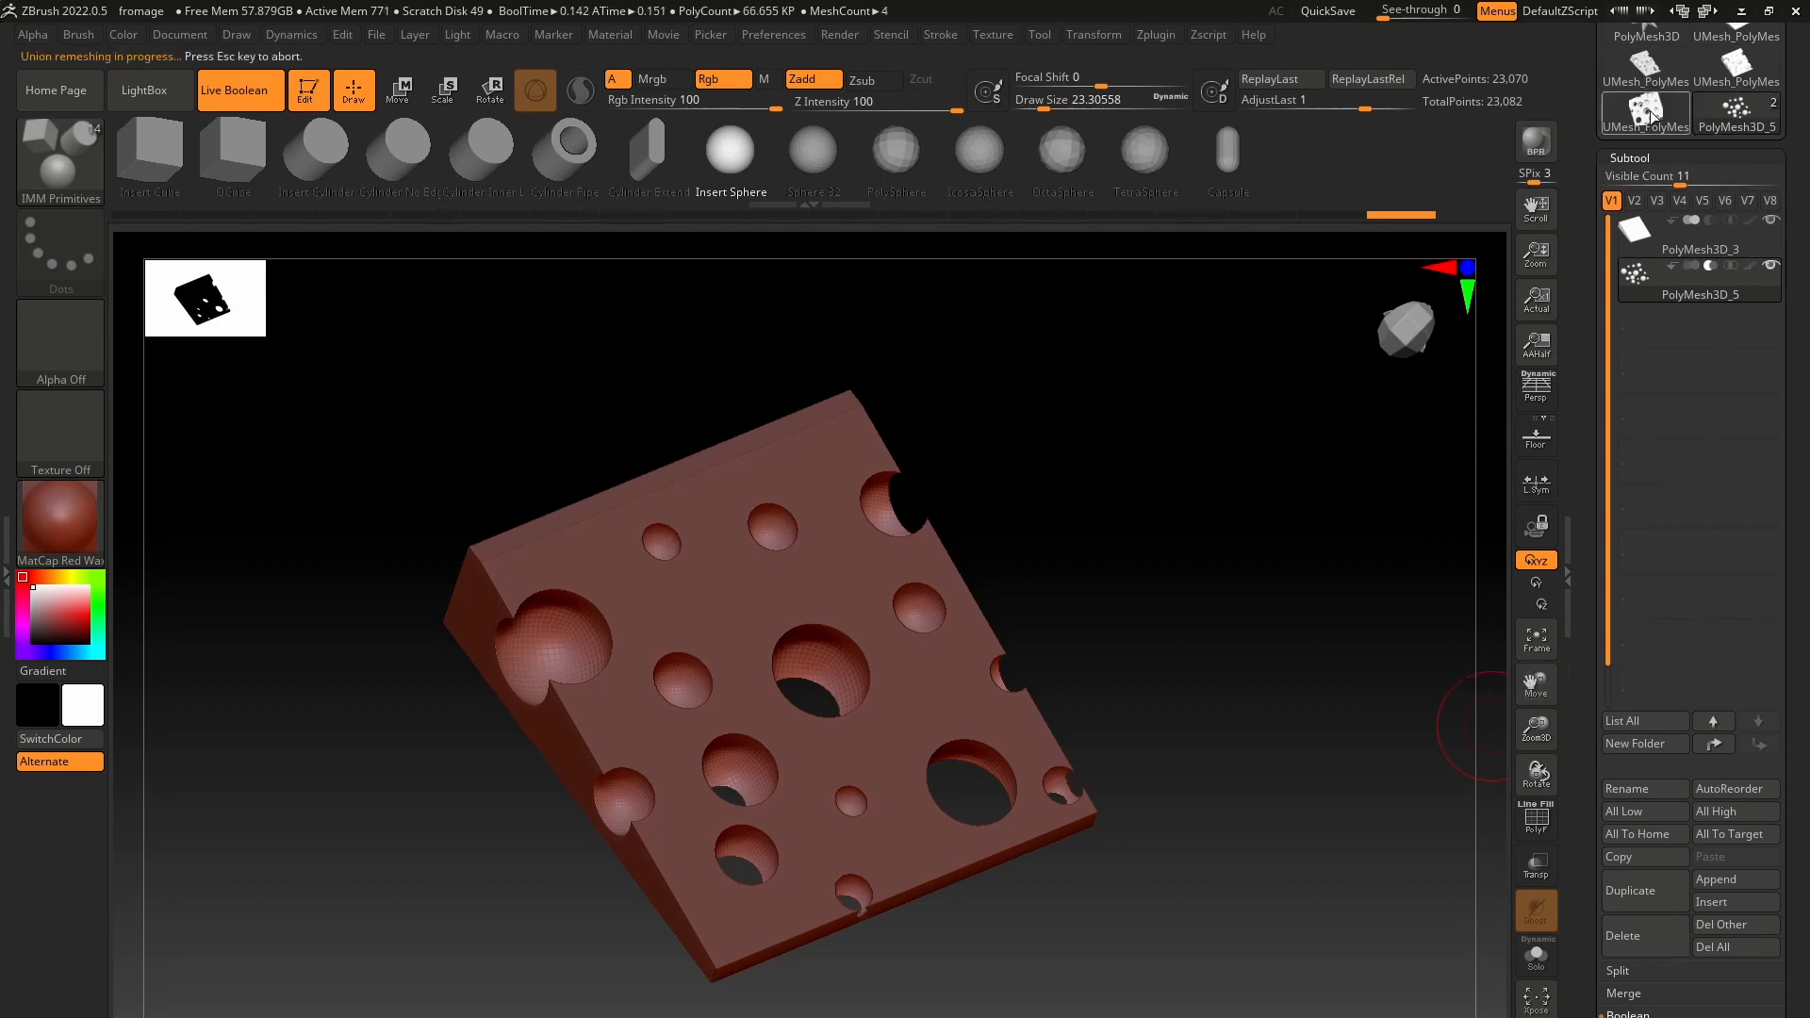
left_click(1647, 118)
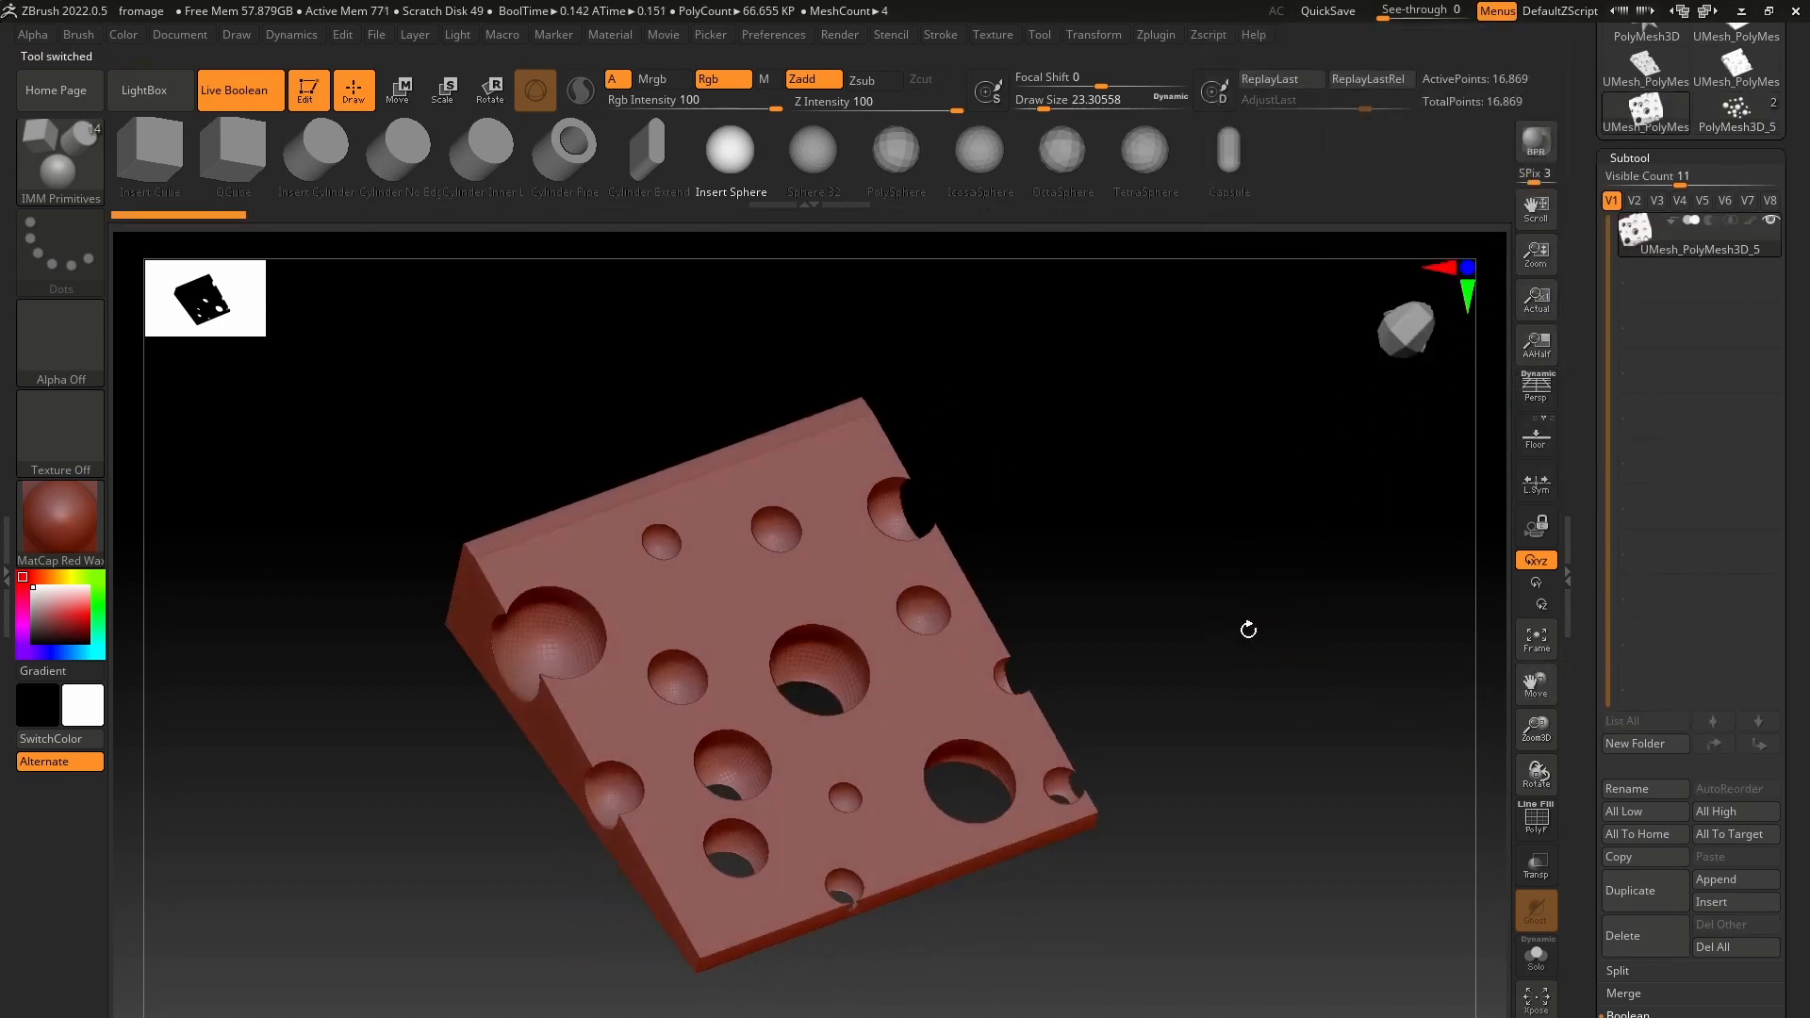
Step: Show polyframe on the boolean mesh and isolate the polygroup of the large central hole for inspection
key("shift+f")
left_click_drag(1331, 686, 1301, 493)
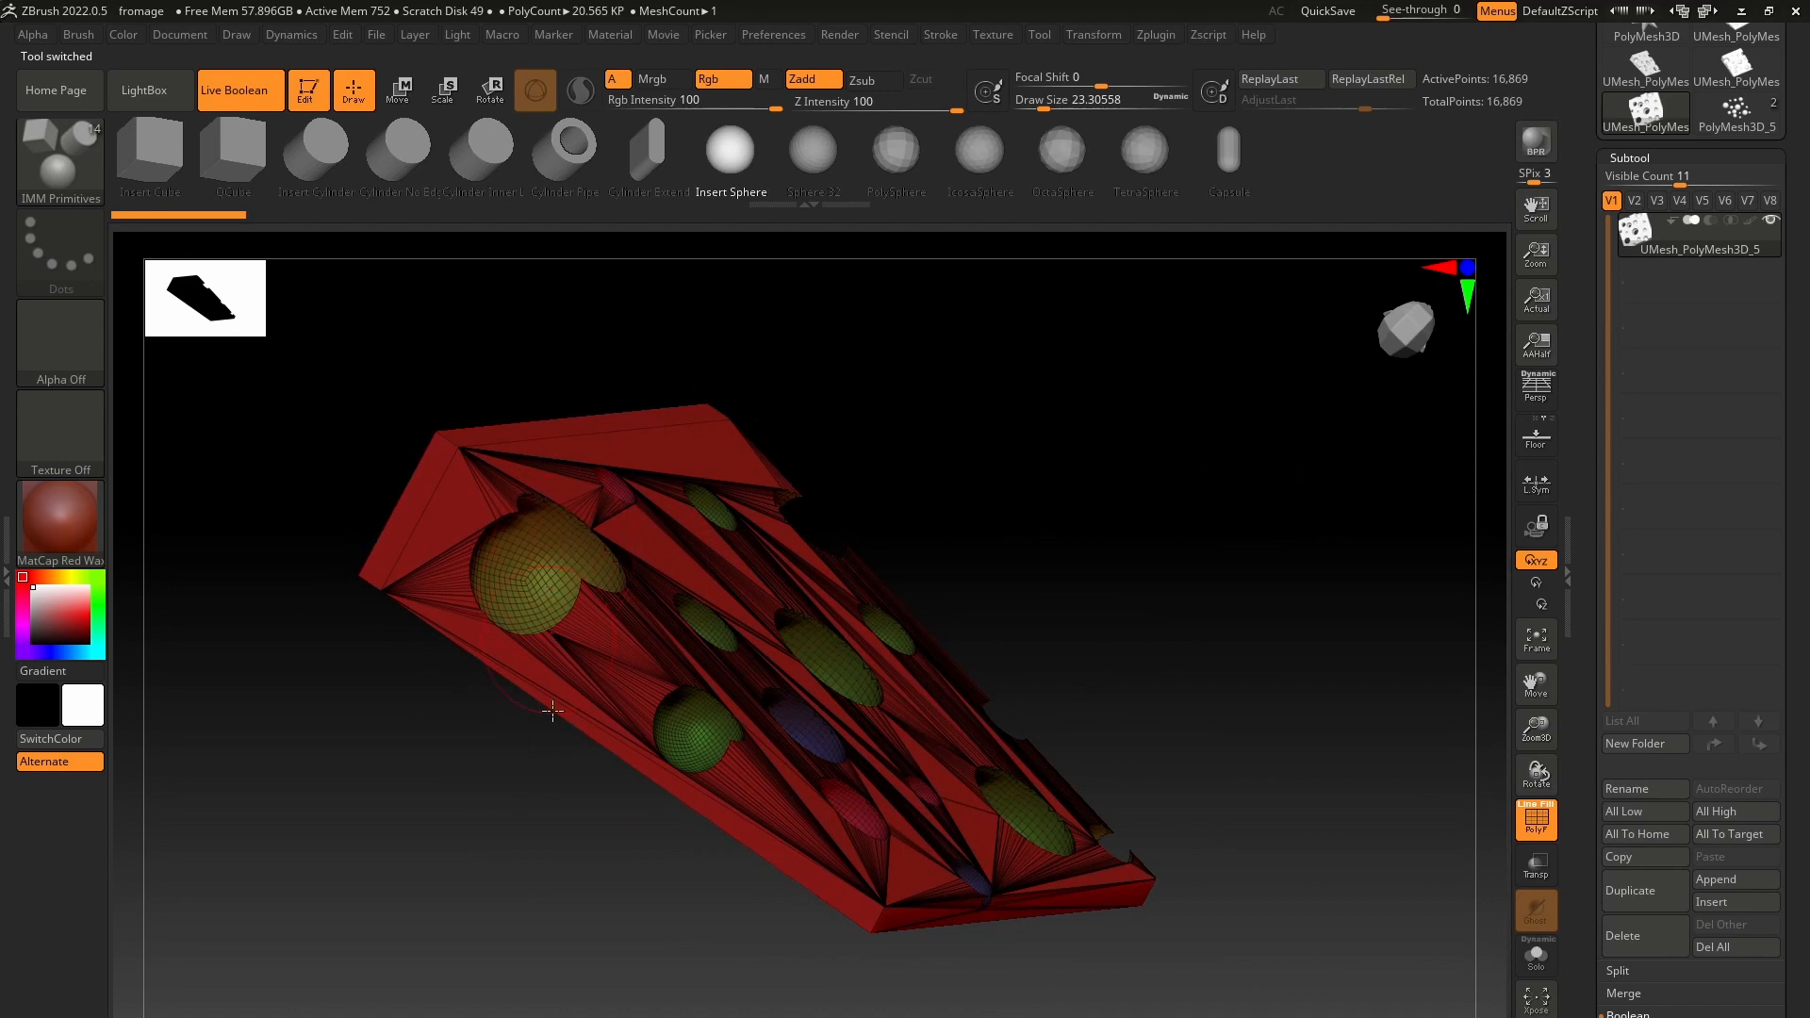
left_click_drag(553, 710, 847, 782)
left_click(847, 648, "ctrl+shift")
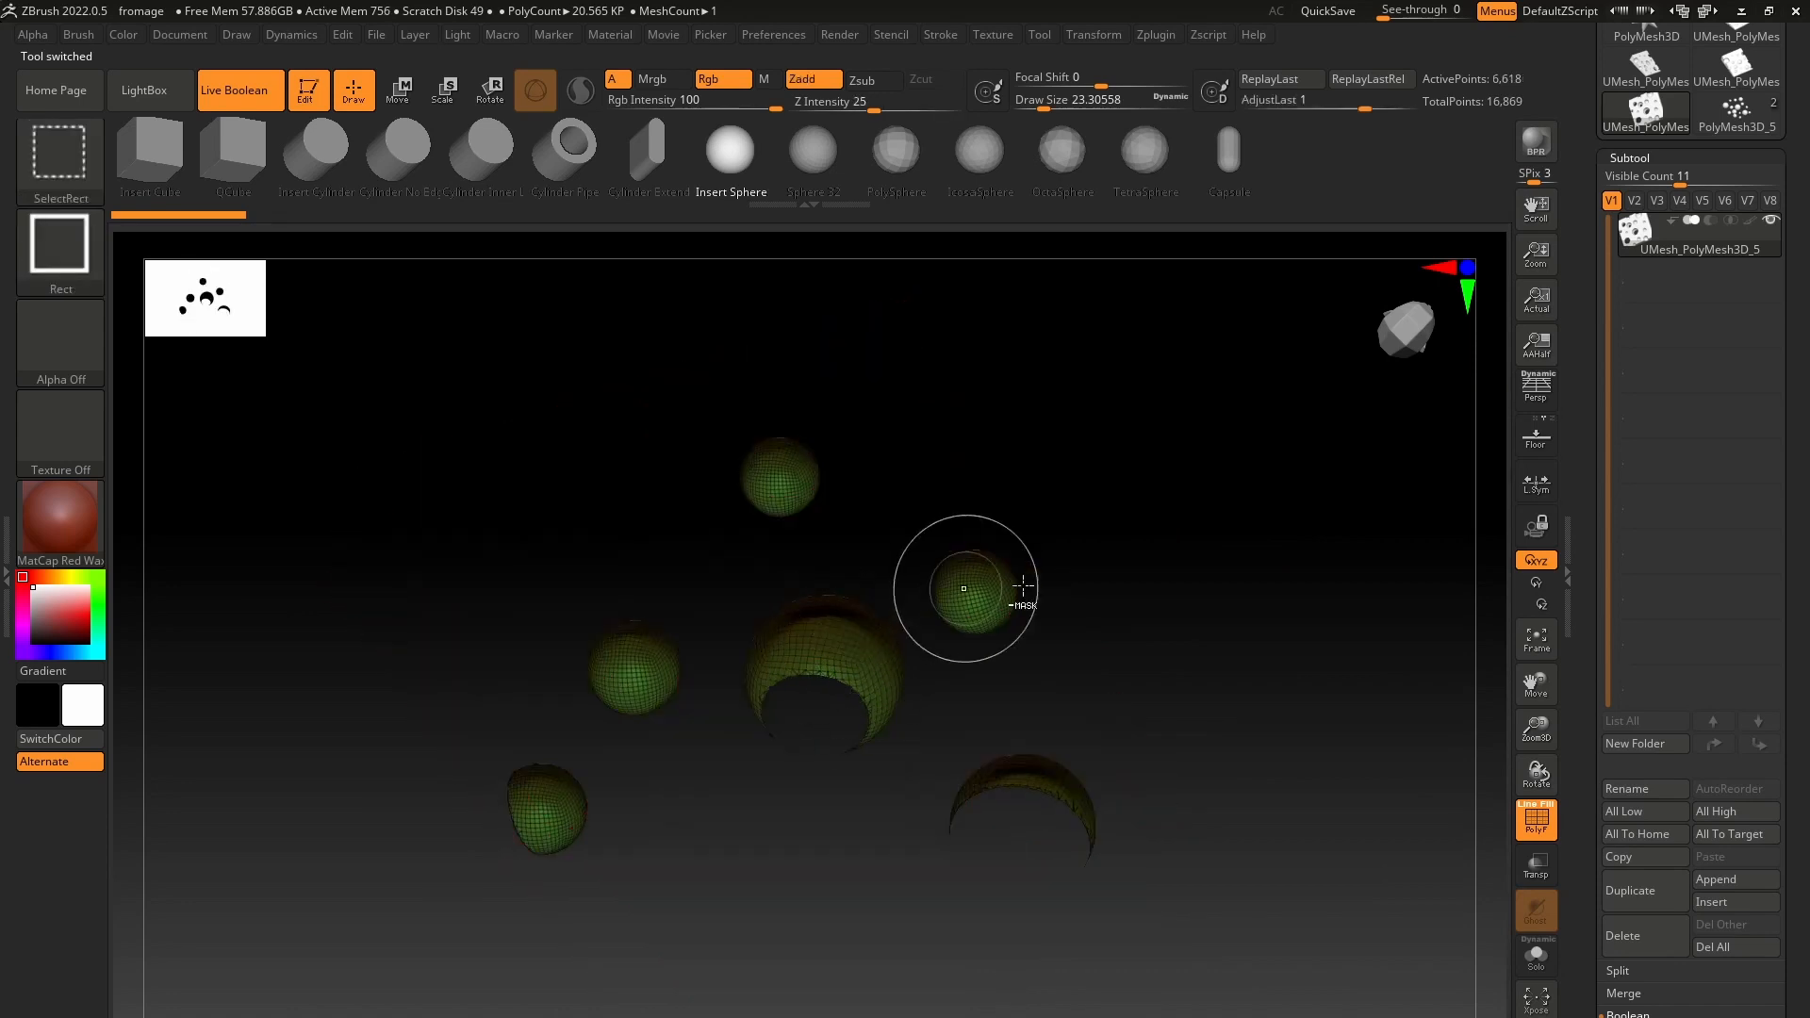
left_click_drag(797, 712, 781, 727)
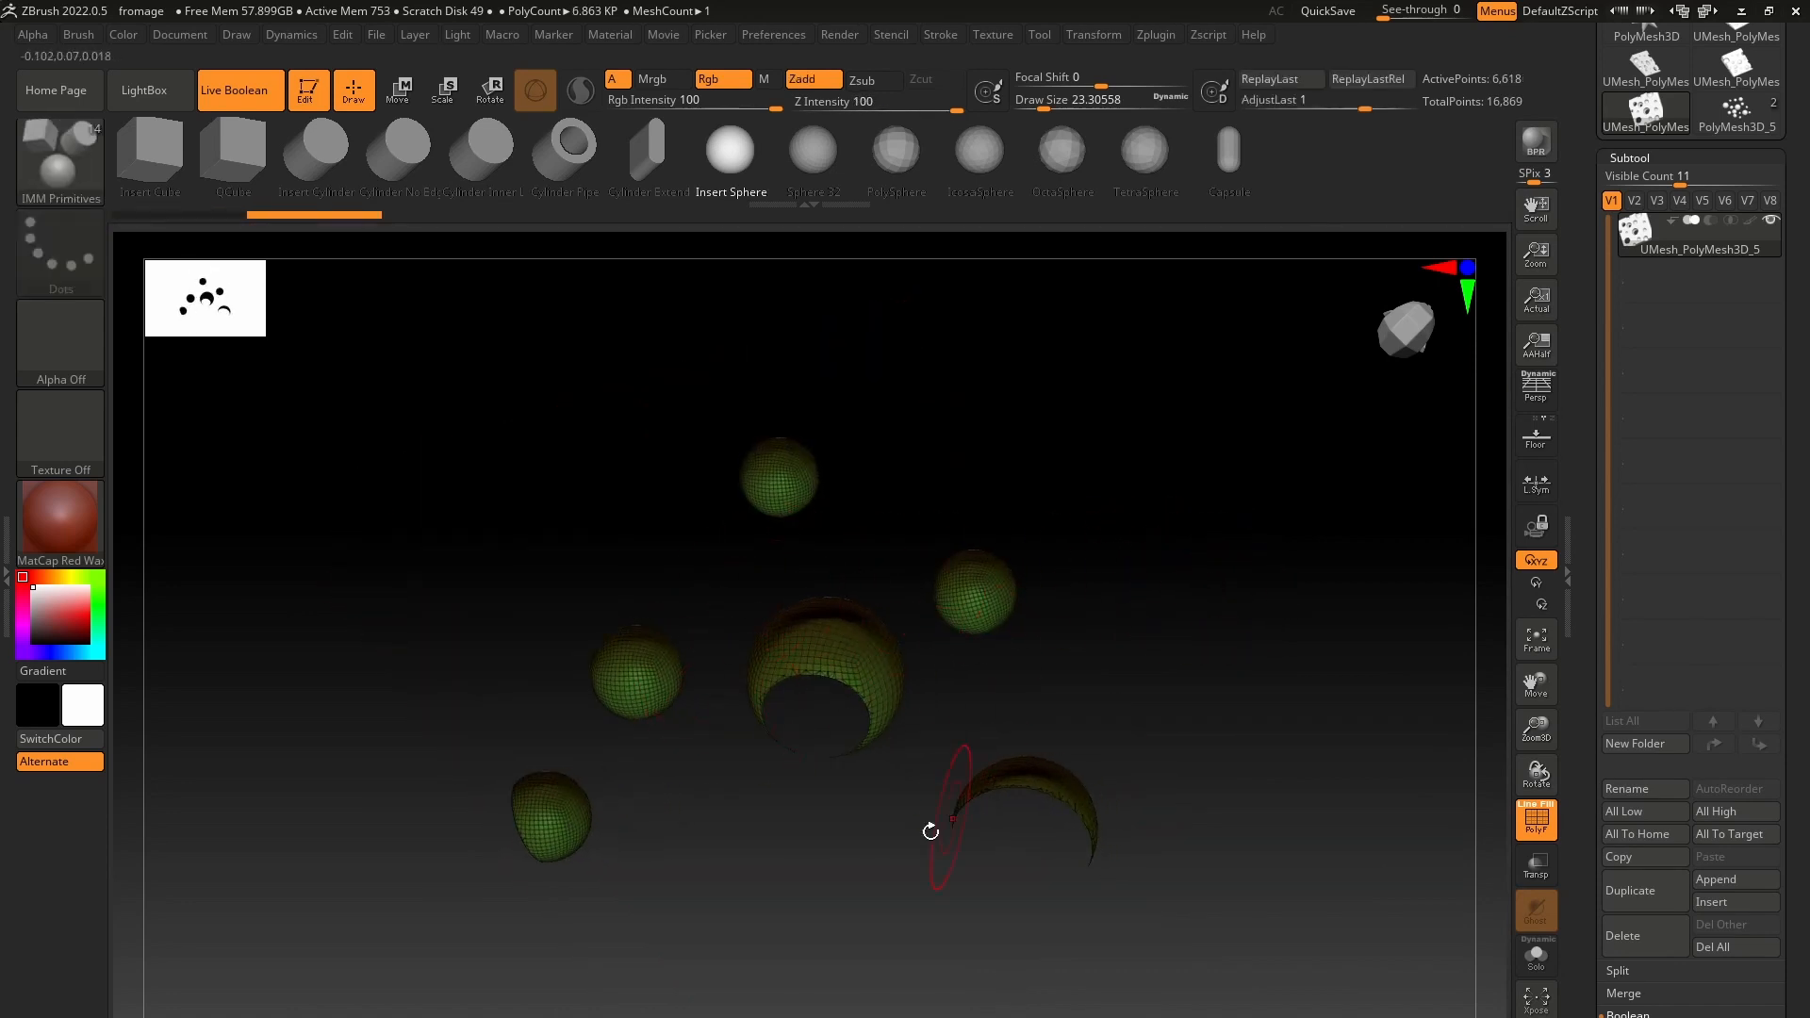
Step: Unhide the whole boolean mesh, turn off polyframe, and examine the finished wedge
left_click(1235, 637, "ctrl+shift")
left_click_drag(1251, 639, 1273, 606)
key("shift+f")
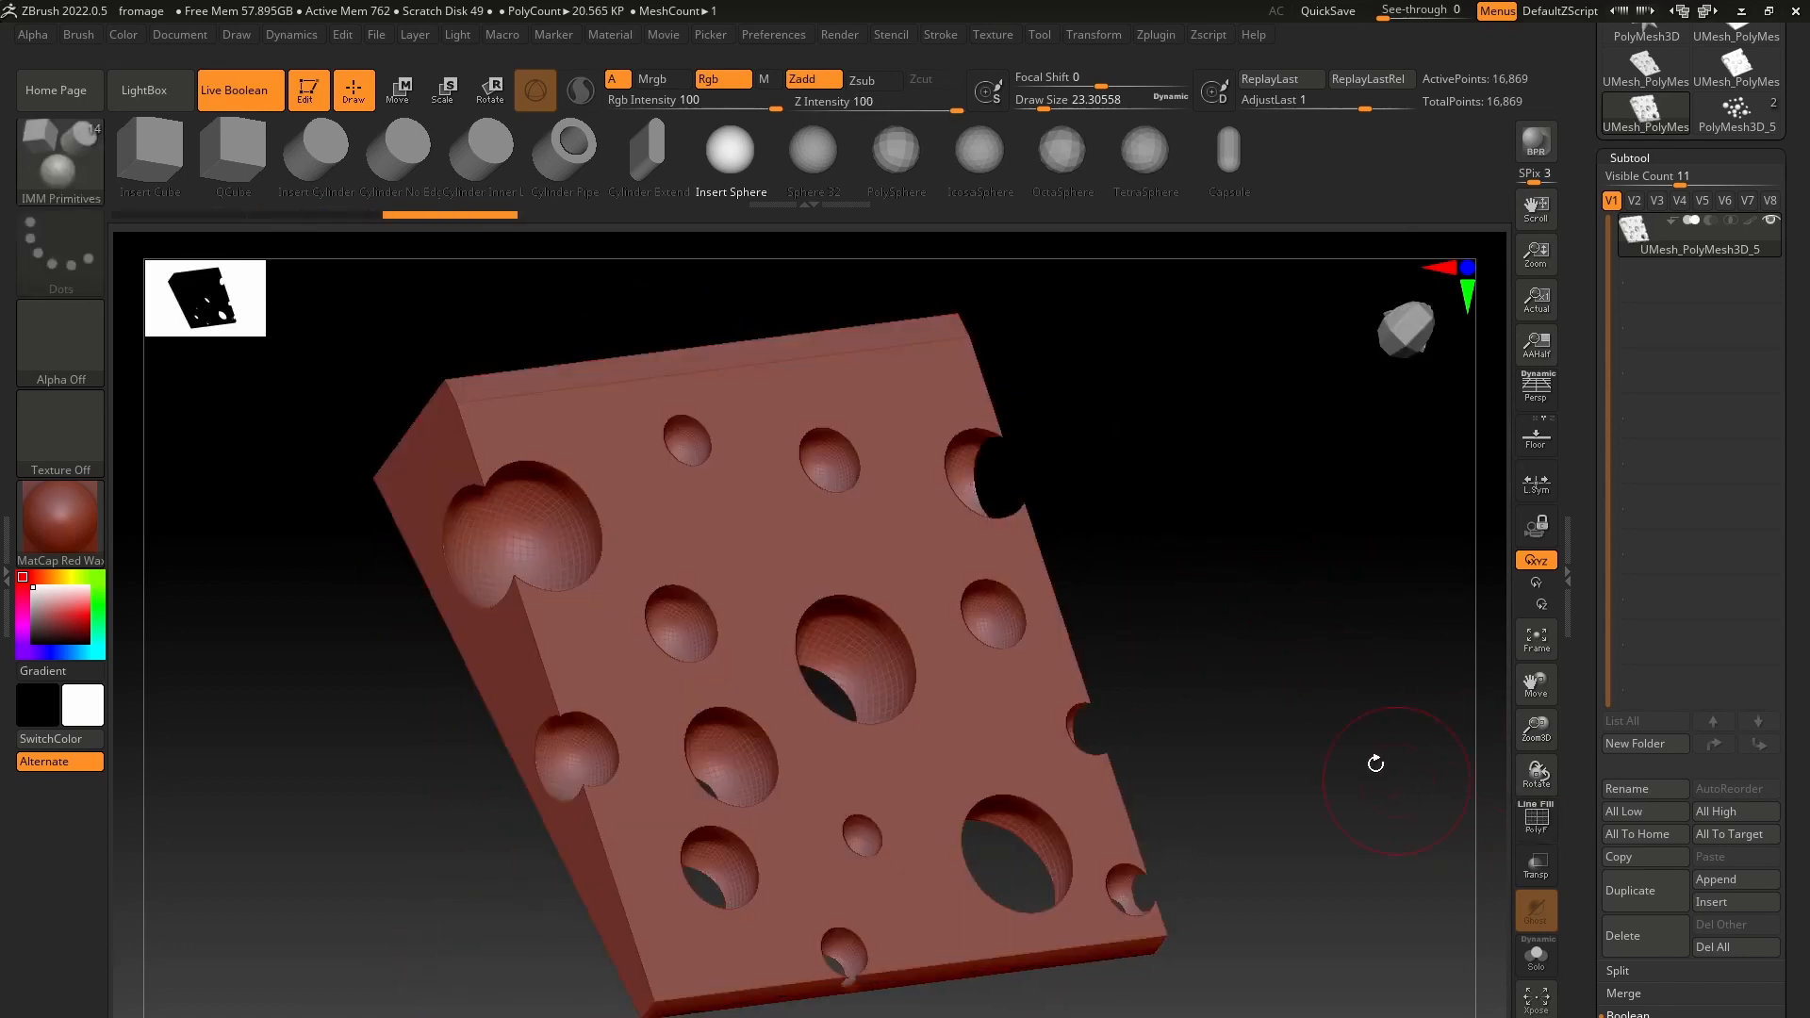
left_click_drag(1362, 750, 1330, 694)
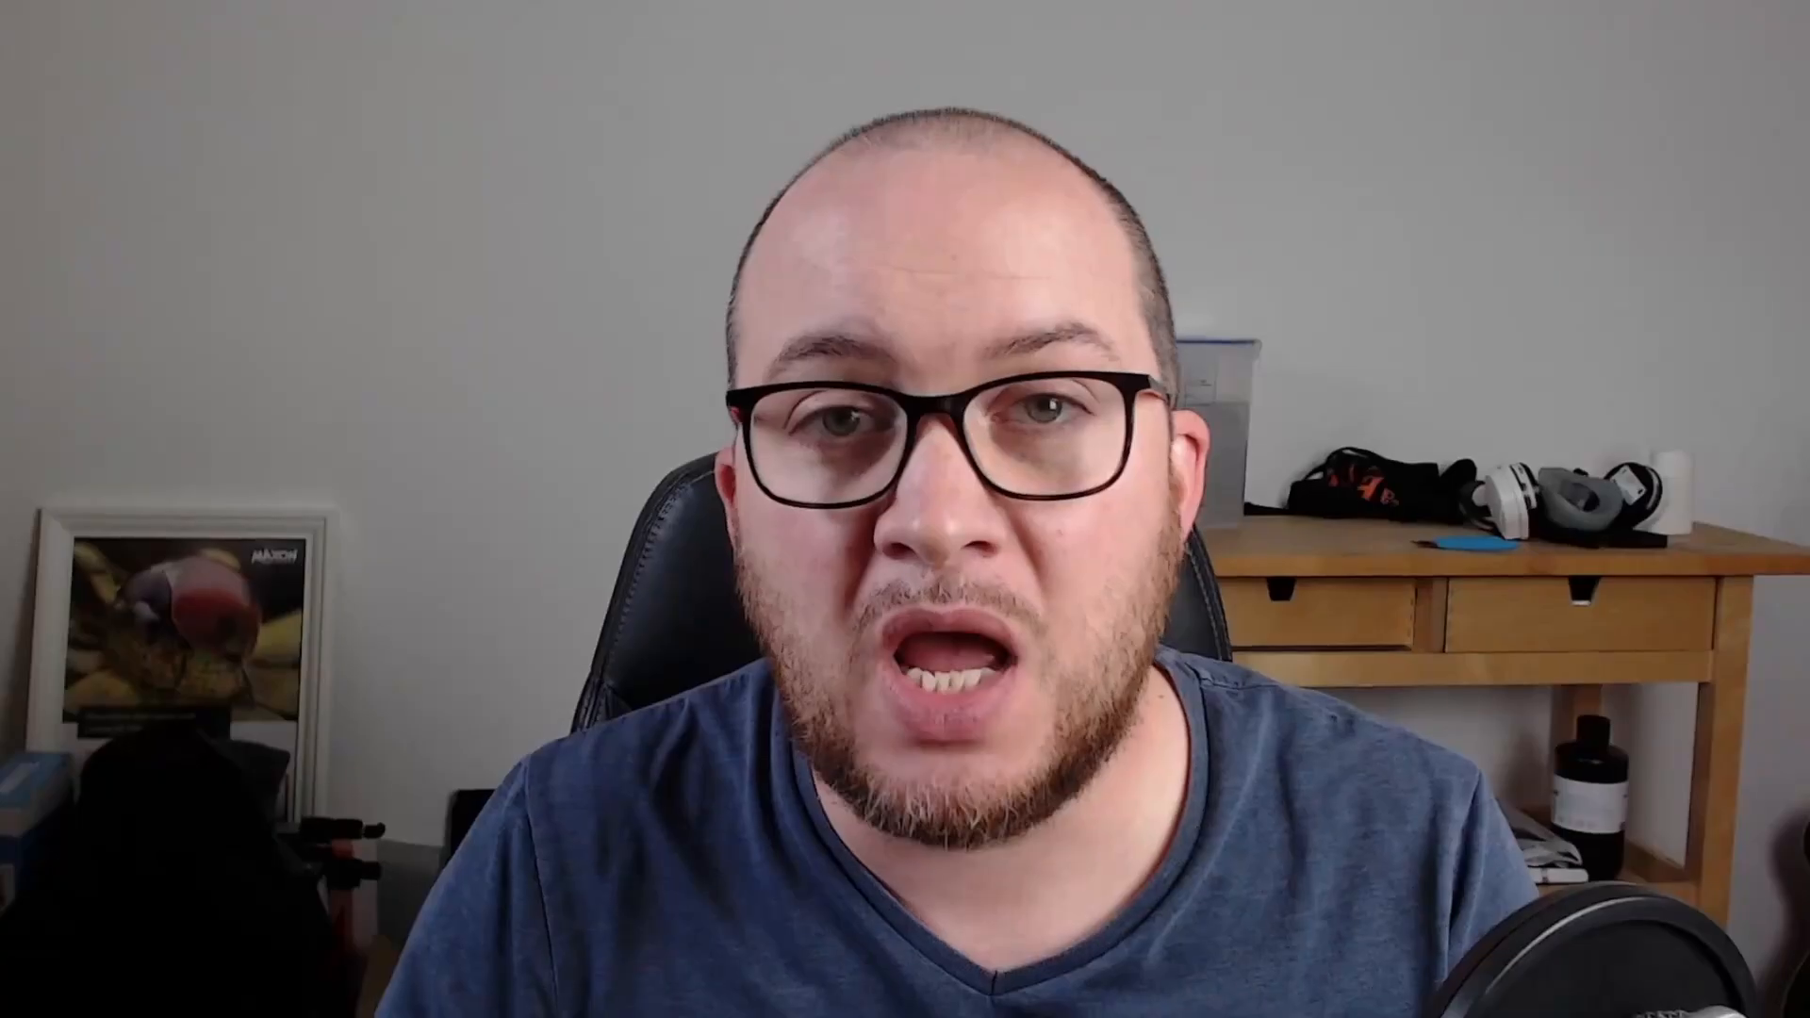